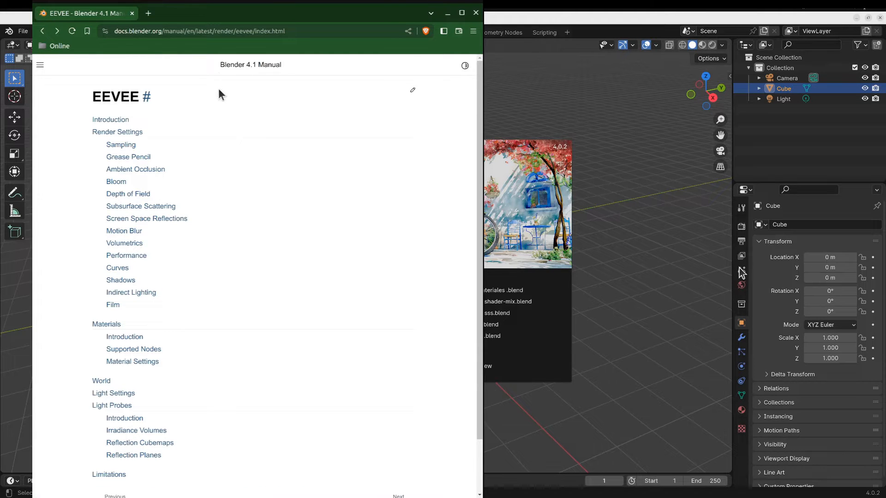
# - Switch the scene's render engine to Cycles and back to EEVEE
pyautogui.click(742, 246)
pyautogui.click(741, 228)
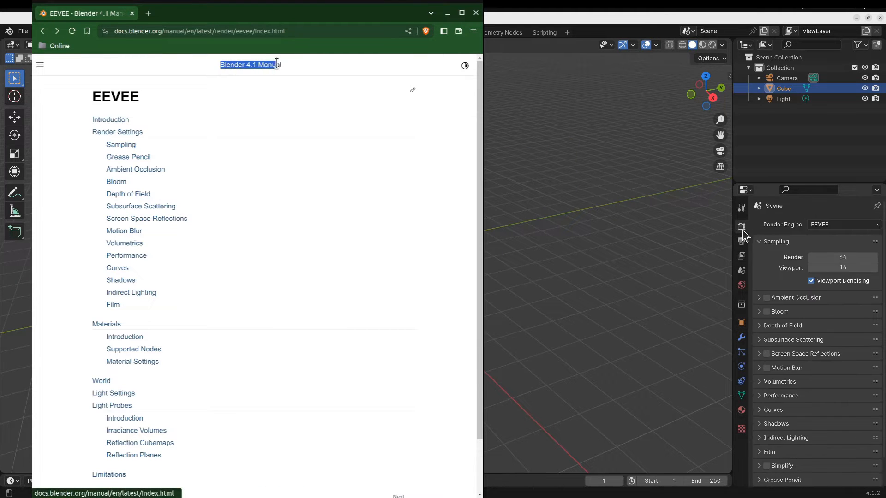
pyautogui.click(823, 225)
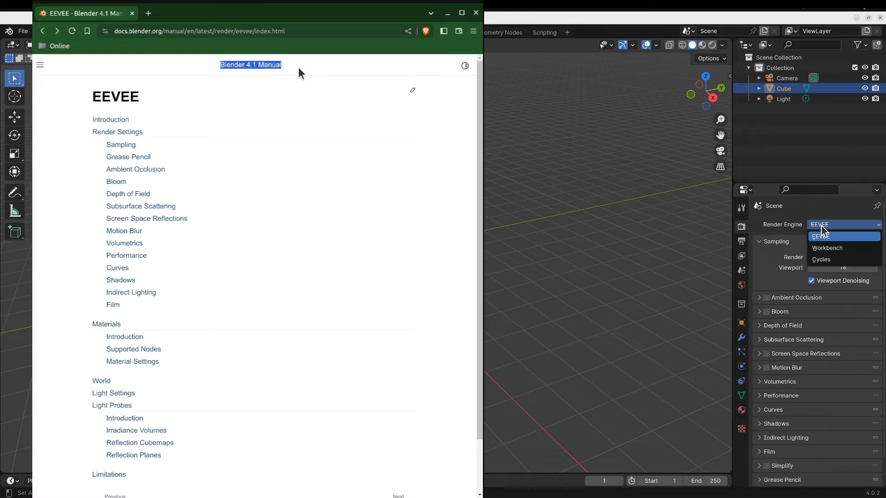
pyautogui.click(824, 260)
pyautogui.click(824, 225)
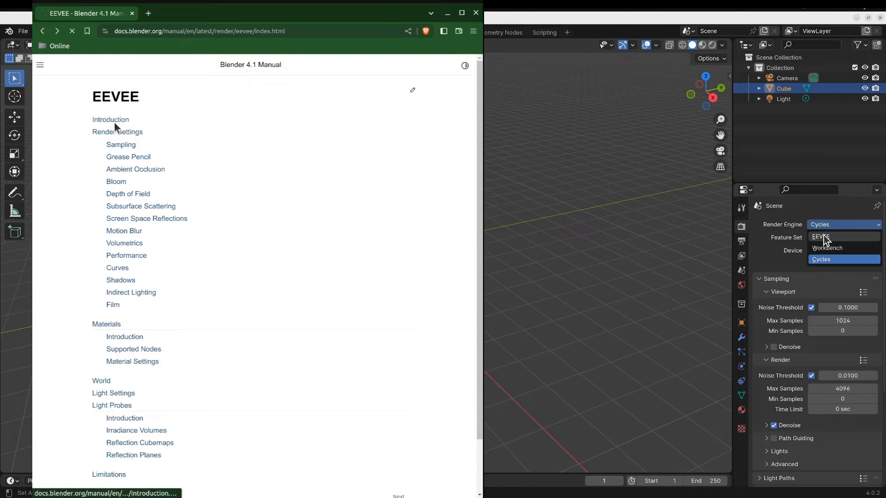
pyautogui.click(824, 236)
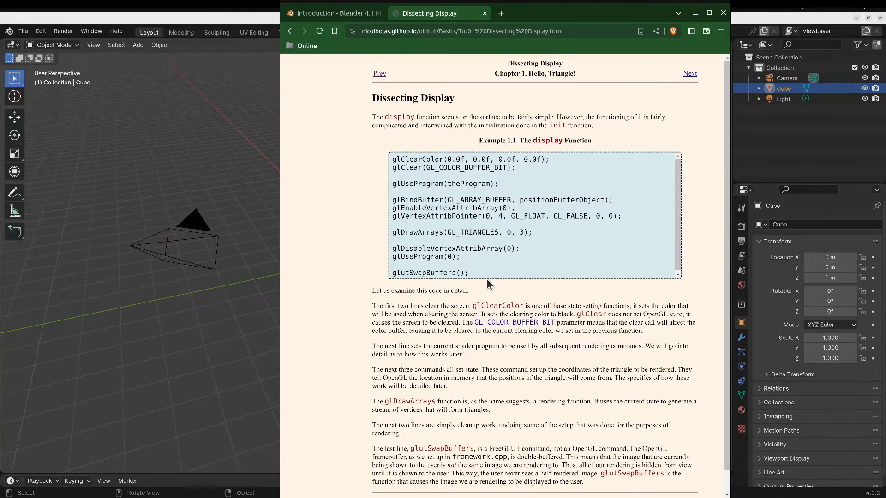
# - Highlight the example display function code on the Dissecting Display page and return to the manual's Cycles introduction
pyautogui.moveTo(392, 158); pyautogui.dragTo(477, 272)
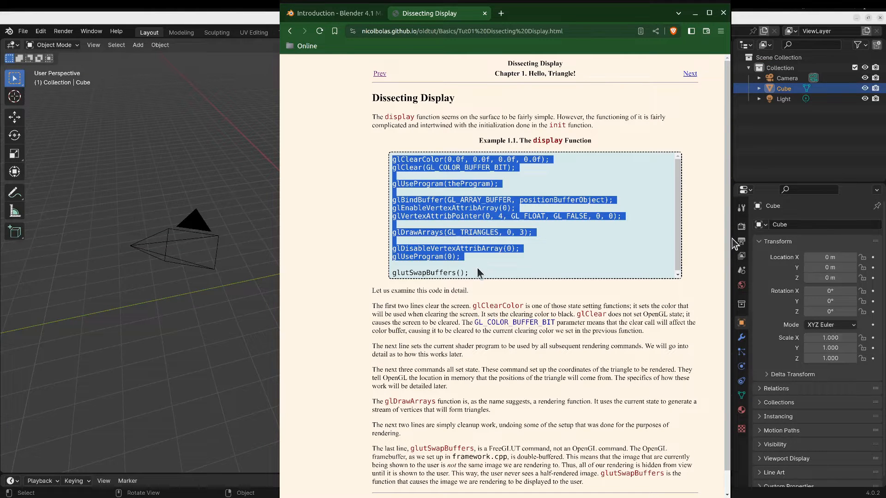
pyautogui.click(477, 271)
pyautogui.hotkey('ctrl', 'shift', 'Tab')
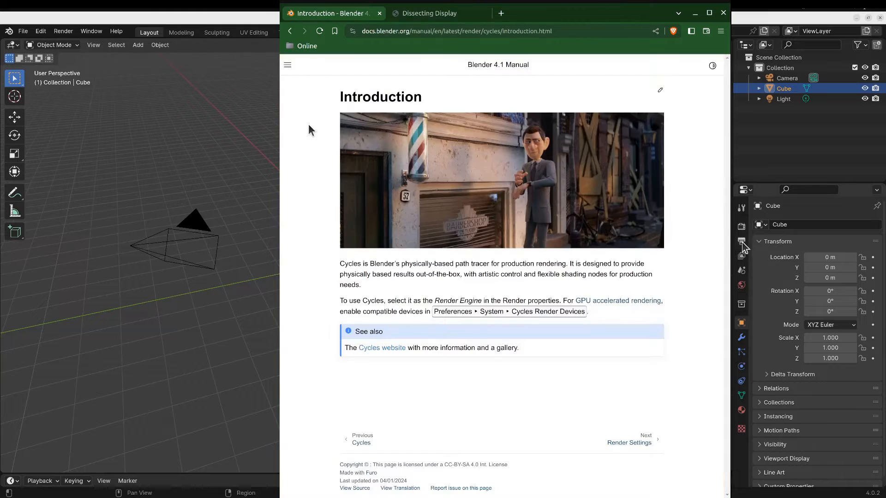
# - Set the scene's render engine to Cycles and highlight the manual's opening description of Cycles as a physically-based path tracer
pyautogui.click(742, 229)
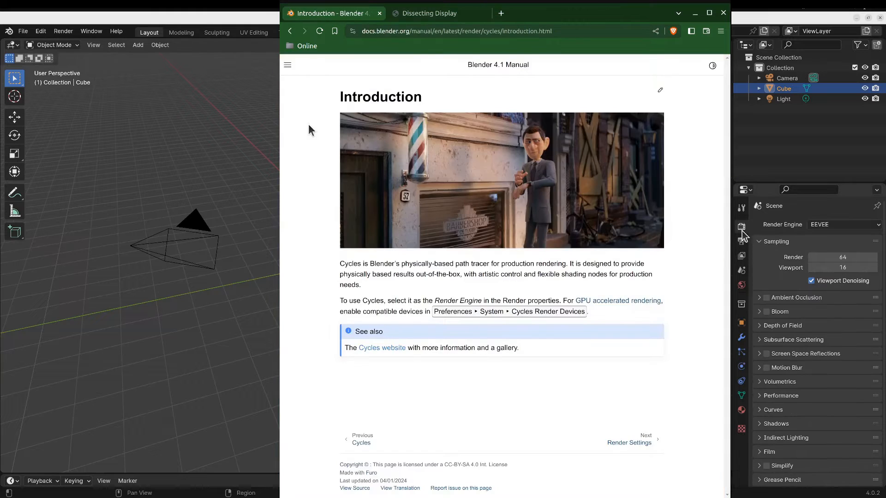
pyautogui.click(819, 225)
pyautogui.moveTo(340, 266); pyautogui.dragTo(490, 267)
pyautogui.click(824, 260)
pyautogui.click(497, 264)
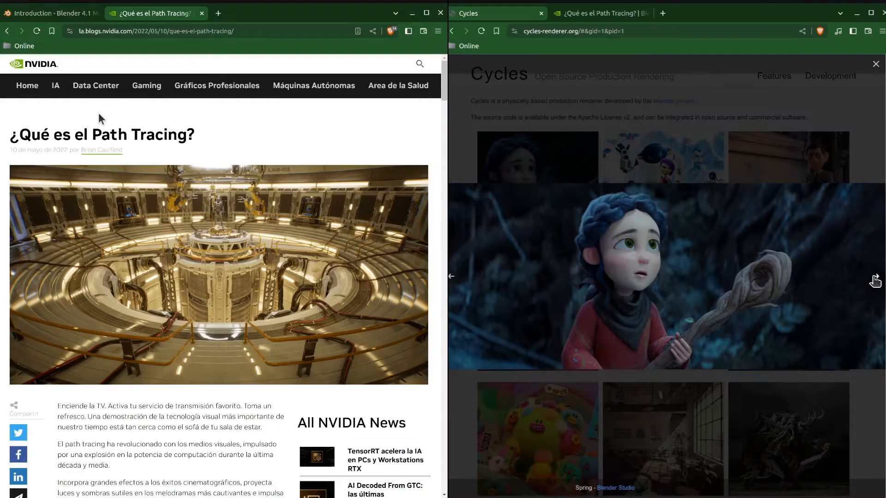
# - Browse through several example renders in the Cycles website's image gallery
pyautogui.click(875, 279)
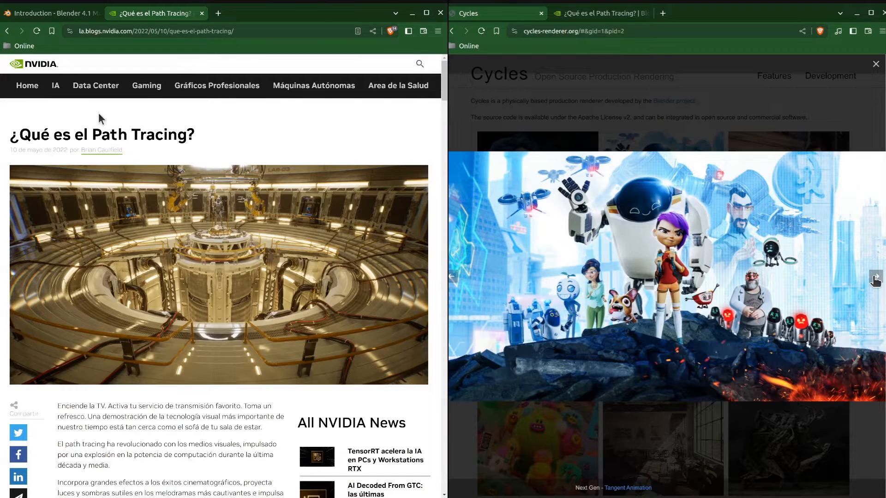
pyautogui.click(875, 279)
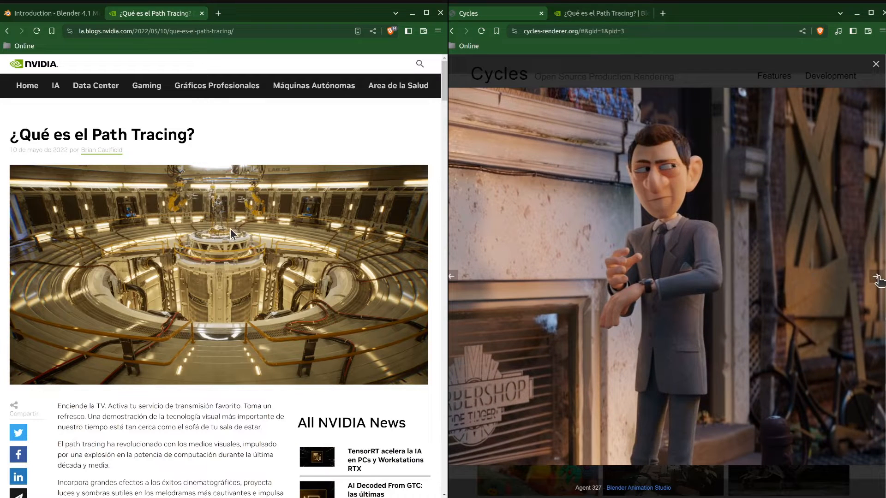
pyautogui.click(875, 277)
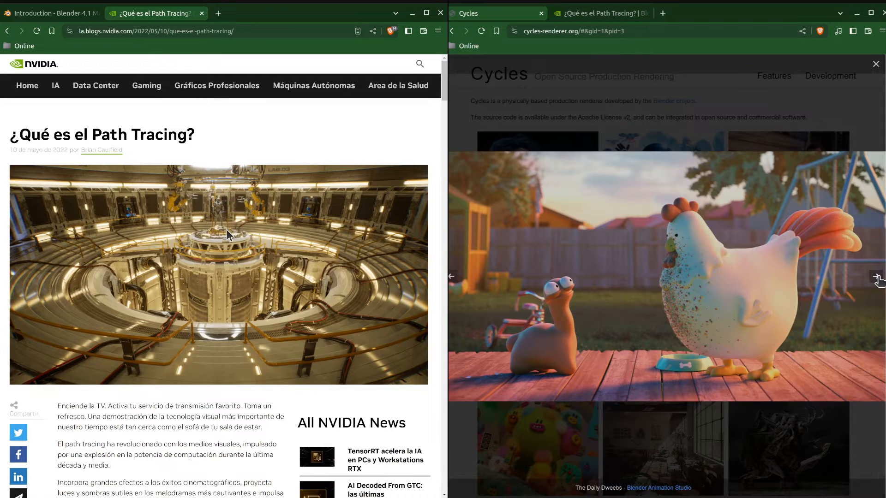
pyautogui.click(876, 278)
pyautogui.click(875, 278)
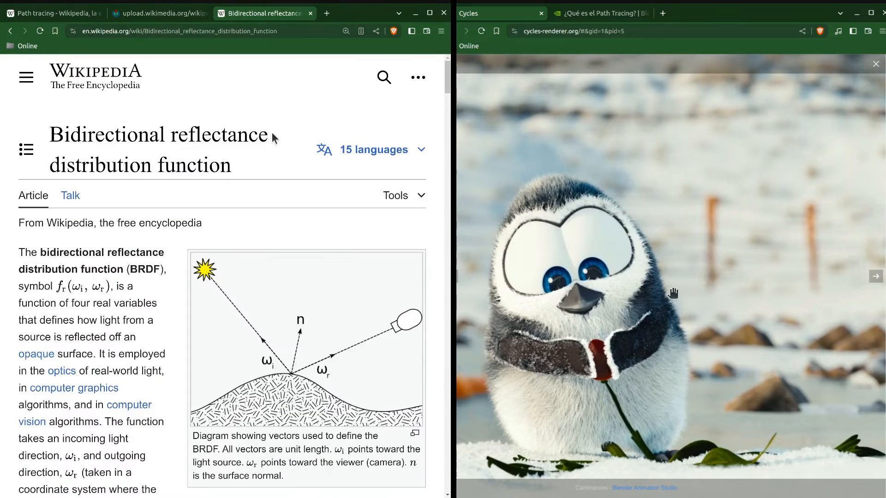
# - Highlight the abbreviation BRDF and part of its definition in the Wikipedia article on the bidirectional reflectance distribution function
pyautogui.moveTo(130, 269); pyautogui.dragTo(153, 269)
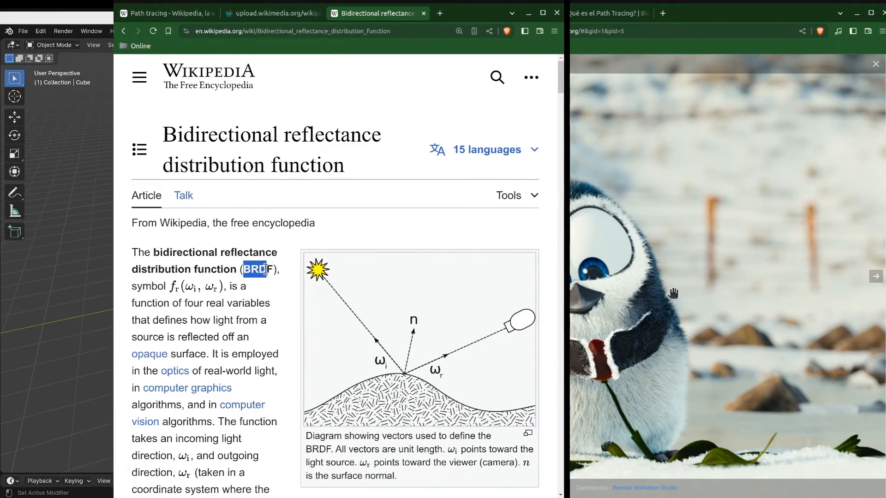
pyautogui.moveTo(266, 269); pyautogui.dragTo(273, 270)
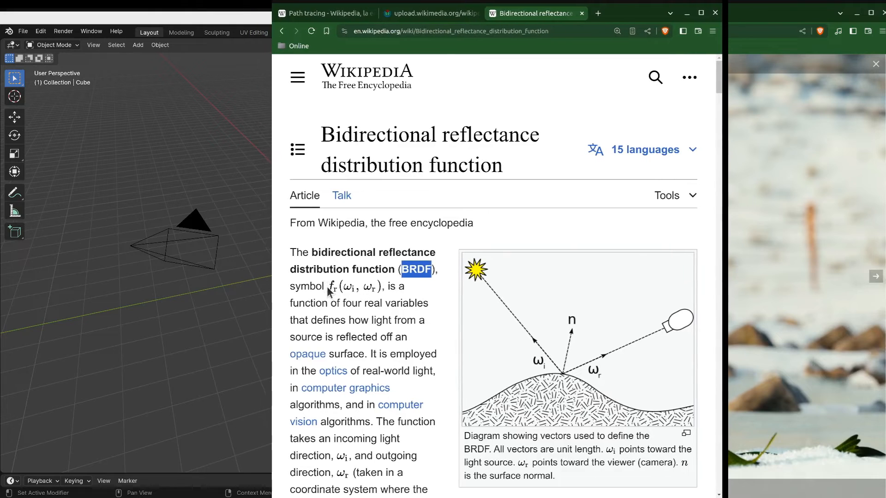
pyautogui.moveTo(349, 320); pyautogui.dragTo(369, 354)
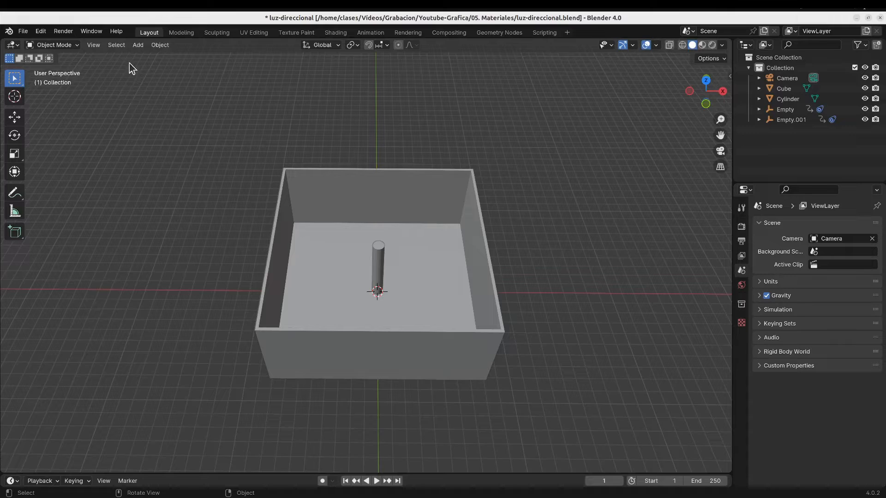
# - Show the light types that can be added to the luz-direccional scene
pyautogui.click(139, 46)
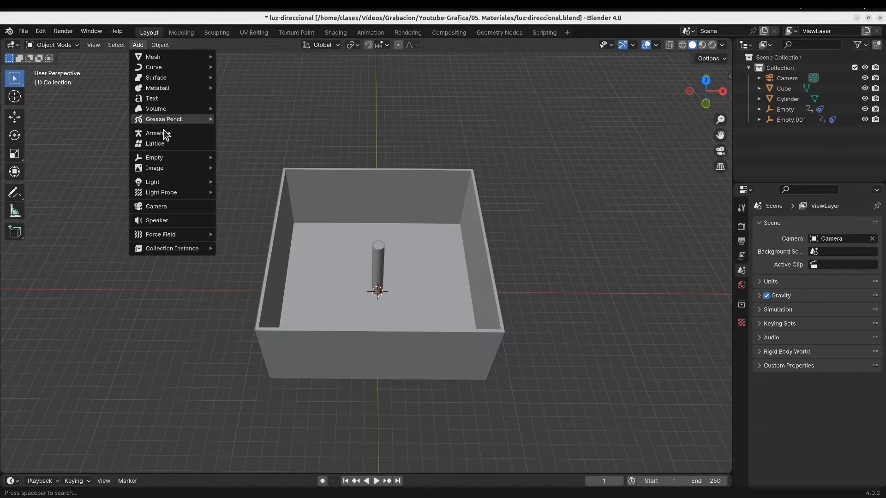
pyautogui.moveTo(171, 182)
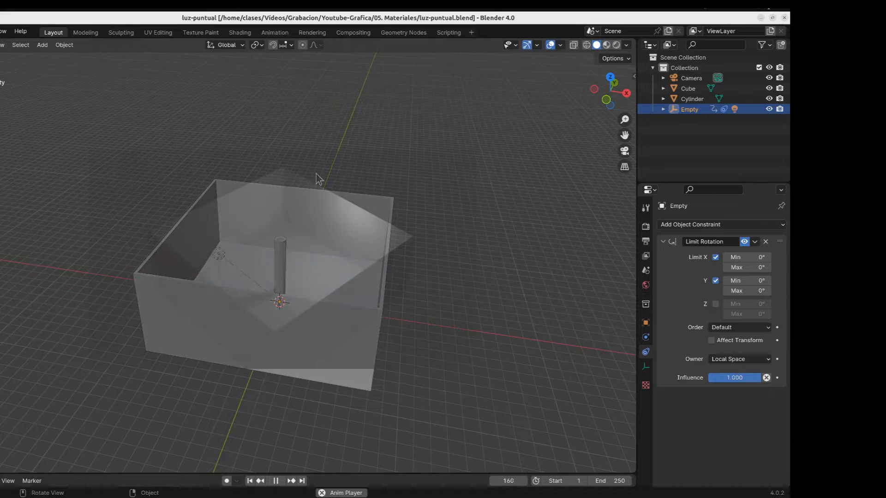
# - Display the luz-puntual scene in rendered shading and play the spot light animation in the luz-direccional scene
pyautogui.click(616, 45)
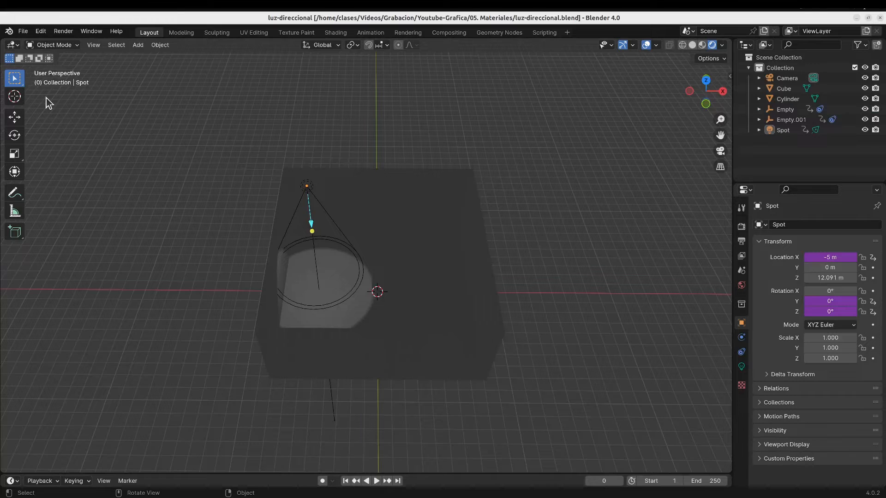
pyautogui.press('space')
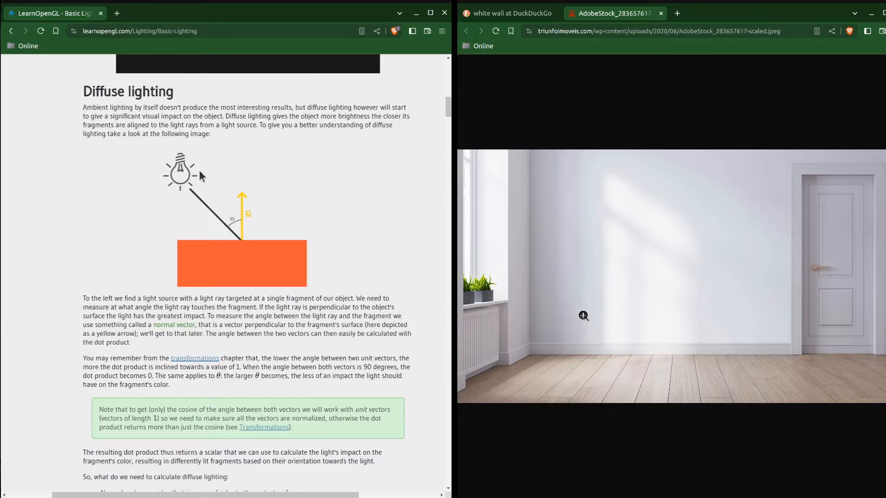
# - Examine the light falloff on the white wall photo by zooming into it and back out
pyautogui.click(583, 316)
pyautogui.scroll(3, 584, 365)
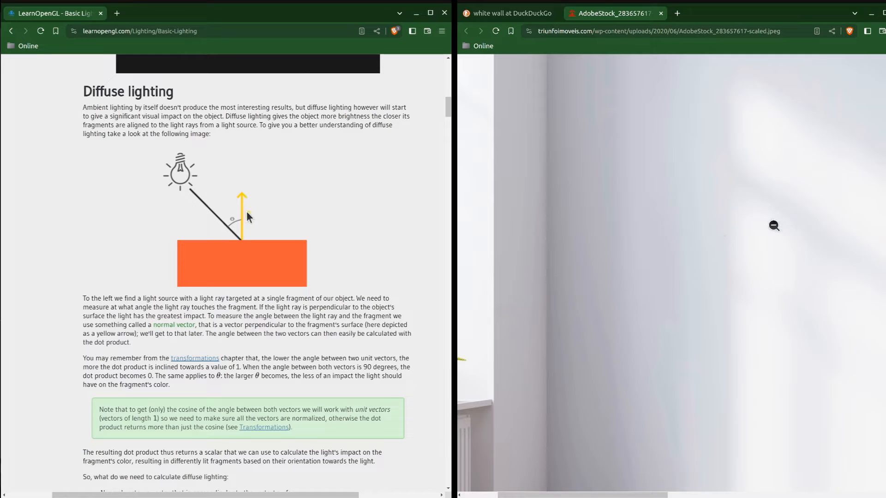
pyautogui.click(731, 265)
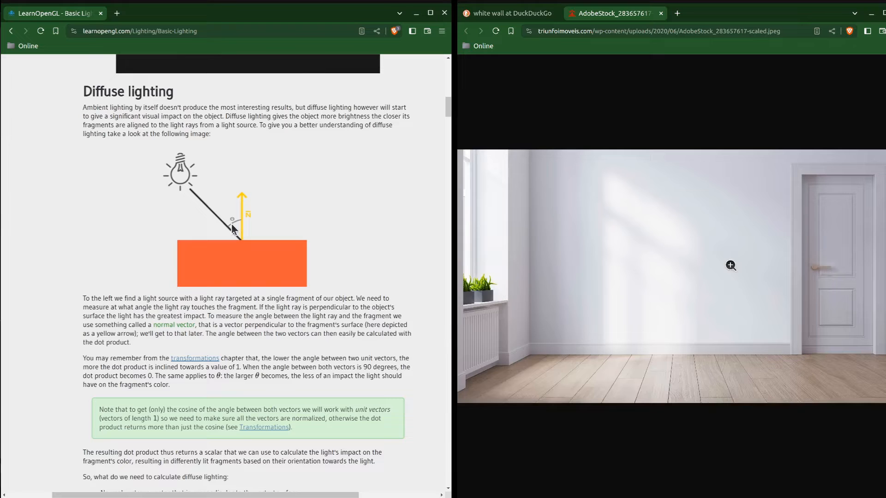
pyautogui.click(807, 185)
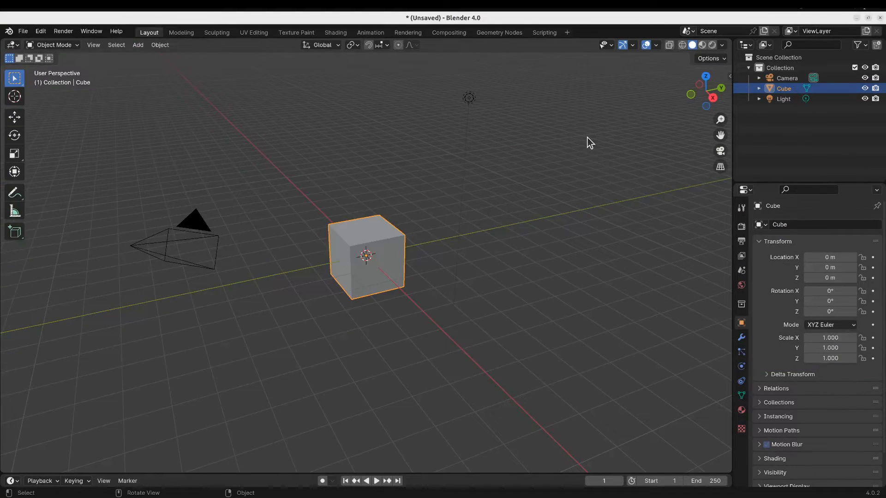
# - Switch the default cube scene's viewport to rendered shading and darken the World background color to black
pyautogui.click(712, 46)
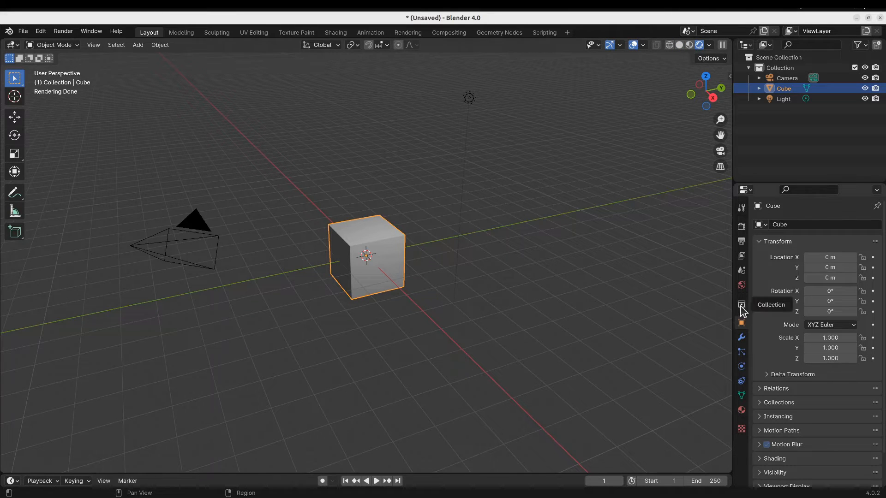
pyautogui.click(742, 283)
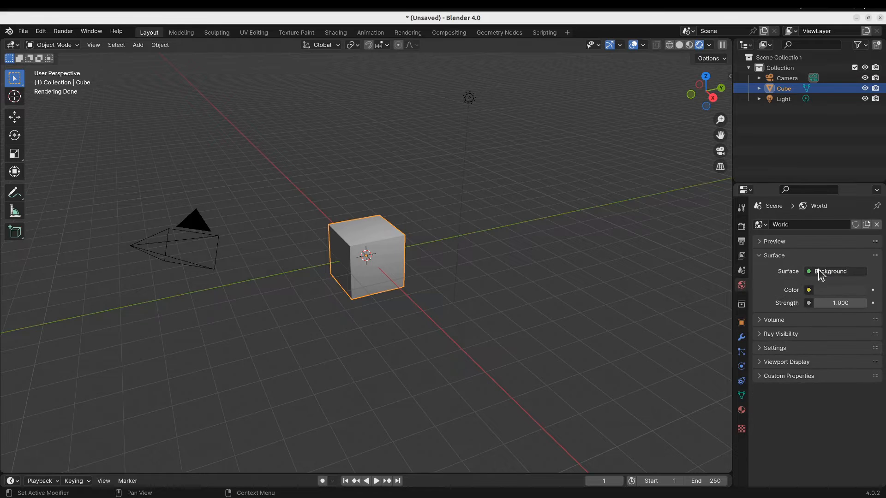
pyautogui.click(830, 290)
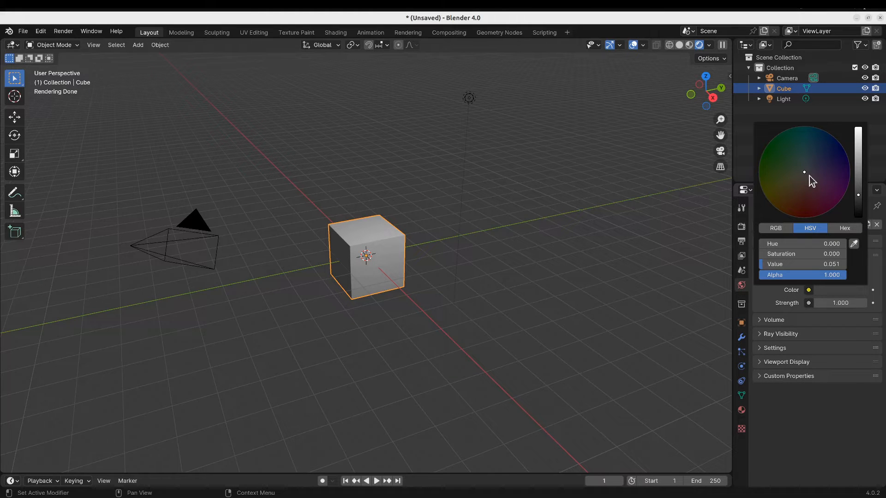
pyautogui.moveTo(859, 195); pyautogui.dragTo(859, 217)
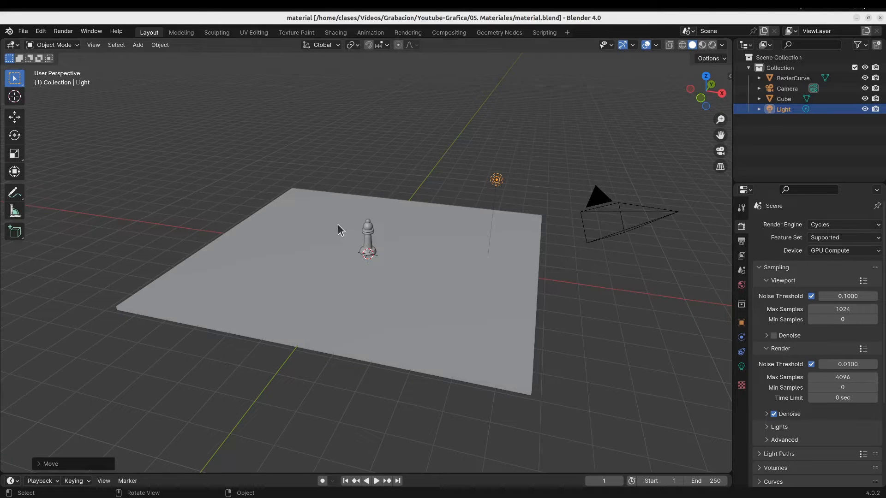
# - In the Shading workspace, assign the existing material named Material to the chess bishop
pyautogui.moveTo(420, 233)
pyautogui.mouseDown(button='middle')
pyautogui.moveTo(289, 232)
pyautogui.moveTo(429, 236)
pyautogui.mouseUp(button='middle')
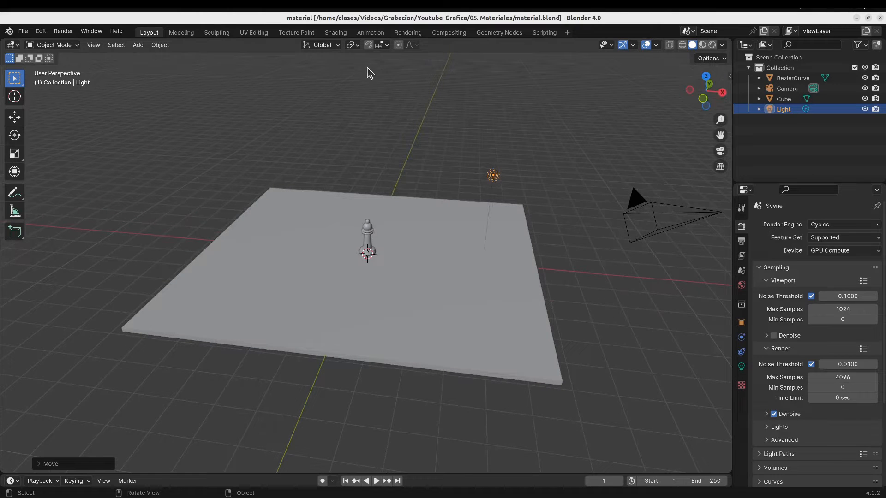
pyautogui.click(337, 33)
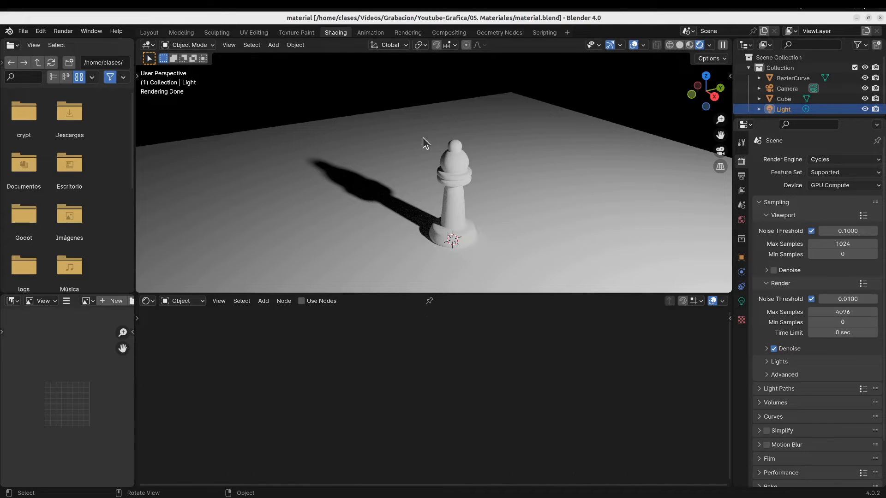
pyautogui.click(450, 165)
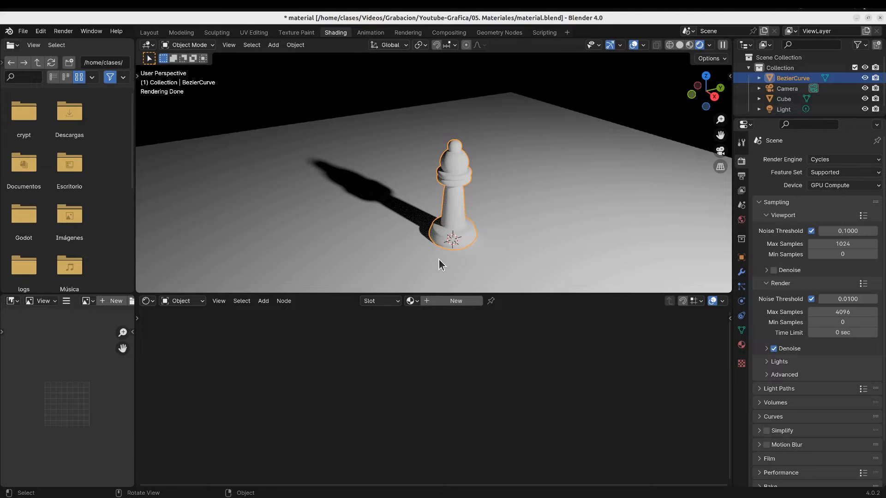
pyautogui.click(413, 301)
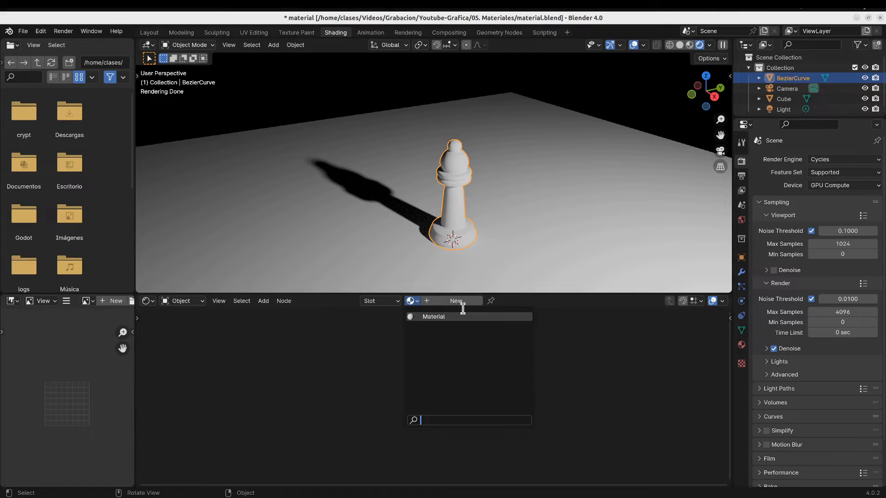
pyautogui.click(438, 318)
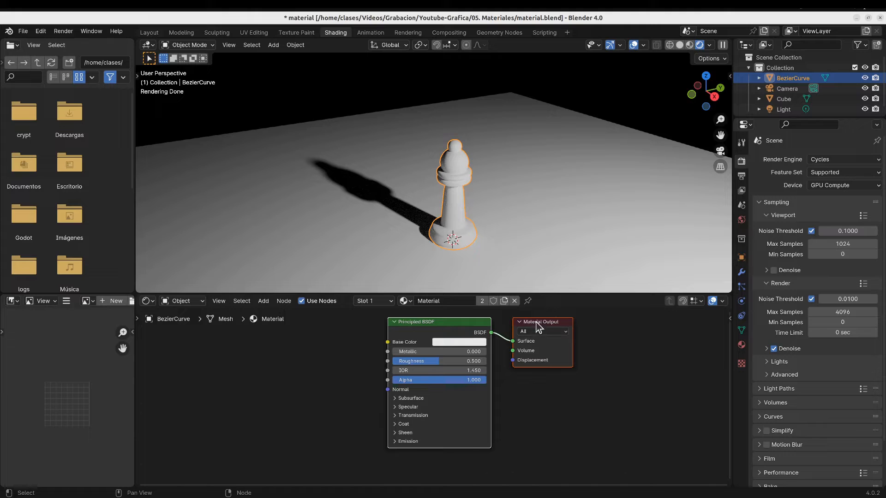
# - Disconnect the Principled BSDF output from the Material Output's Surface input and connect it again
pyautogui.moveTo(537, 322); pyautogui.dragTo(541, 325)
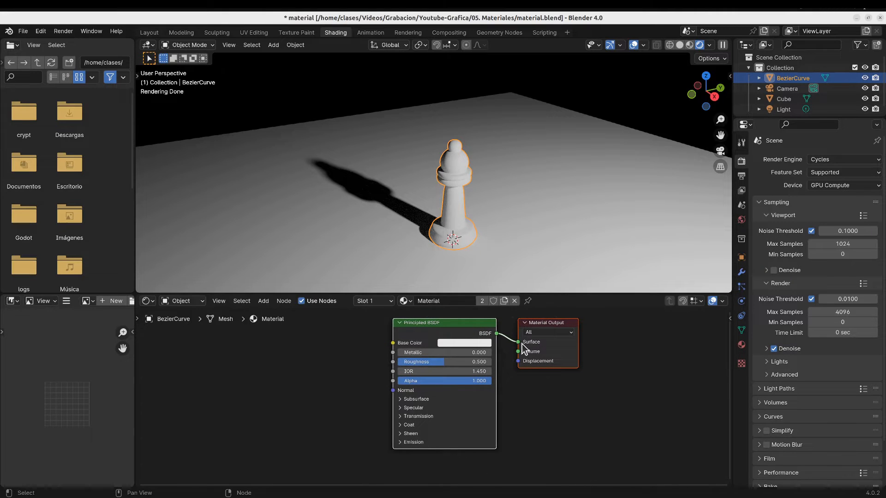
pyautogui.click(505, 351)
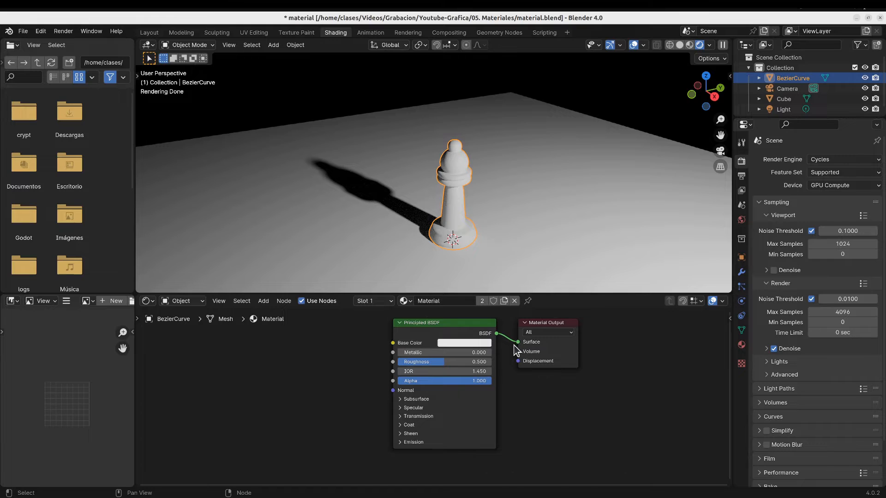
pyautogui.moveTo(517, 343); pyautogui.dragTo(505, 322)
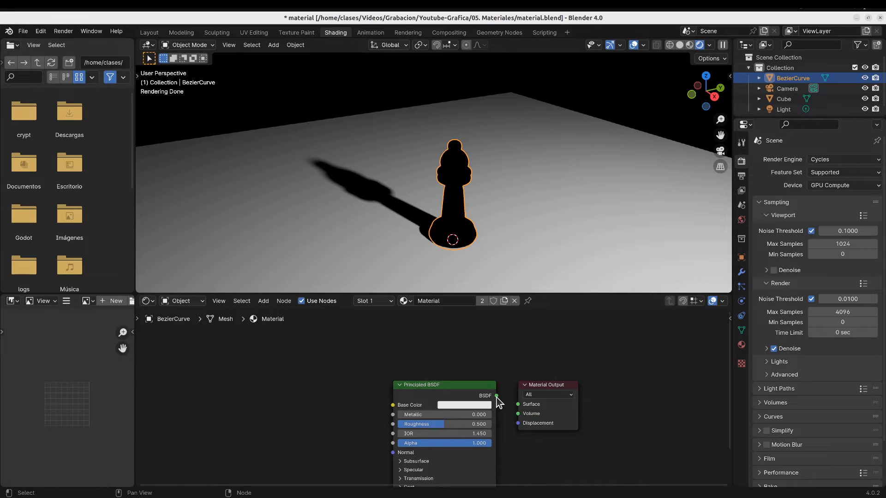
pyautogui.moveTo(496, 397); pyautogui.dragTo(518, 405)
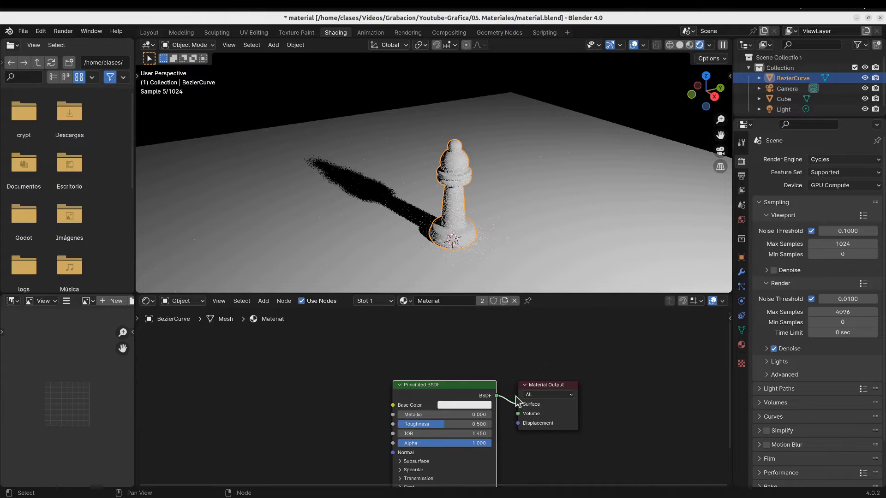
# - Switch to the browser and read the Blender manual's Principled BSDF introduction and its Layers section
pyautogui.moveTo(512, 364); pyautogui.dragTo(508, 351, button='middle')
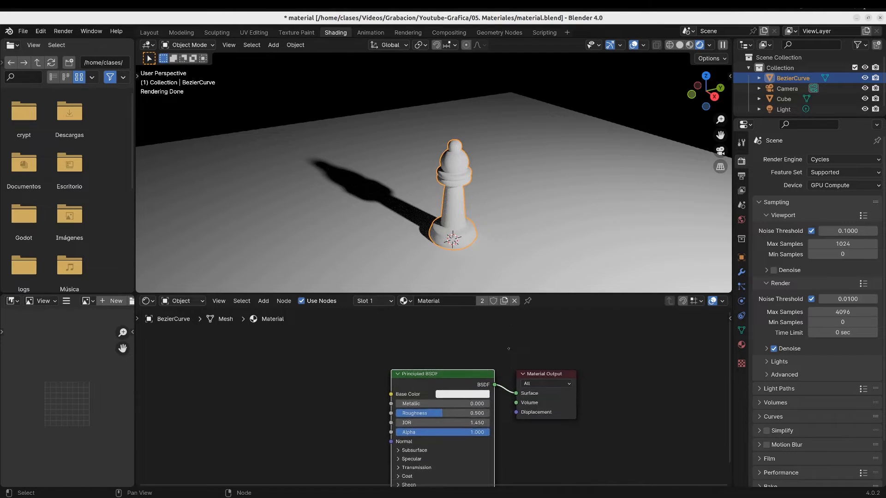
pyautogui.hotkey('alt', 'Tab')
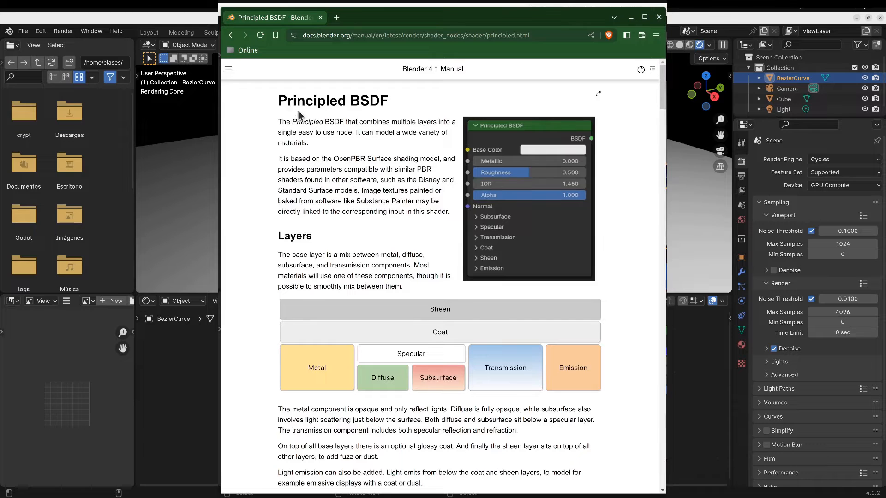
pyautogui.moveTo(278, 101); pyautogui.dragTo(391, 100)
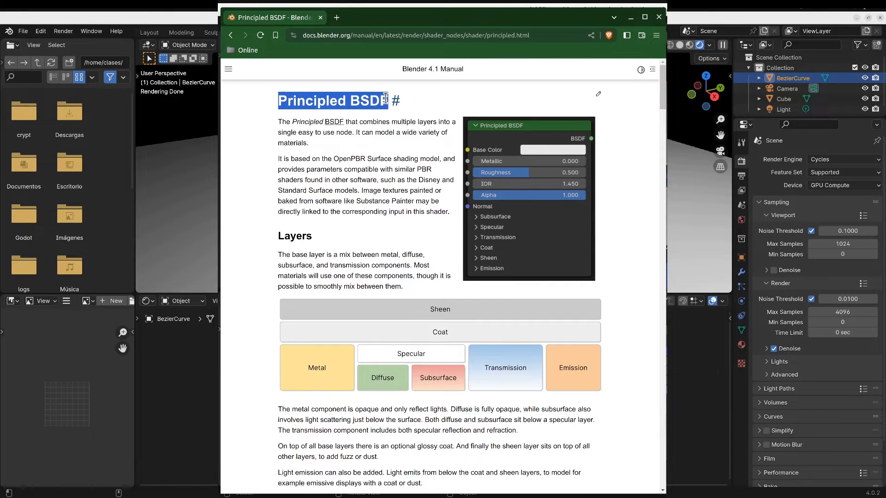
pyautogui.click(389, 139)
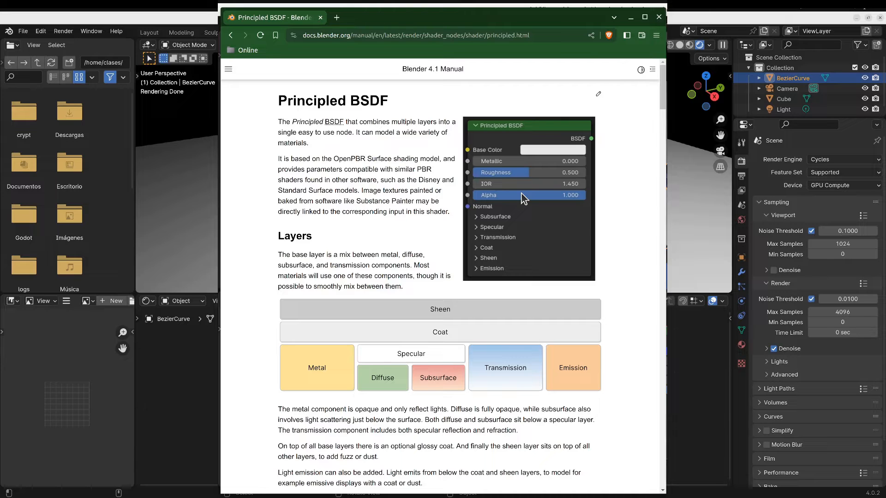
pyautogui.moveTo(277, 237); pyautogui.dragTo(313, 238)
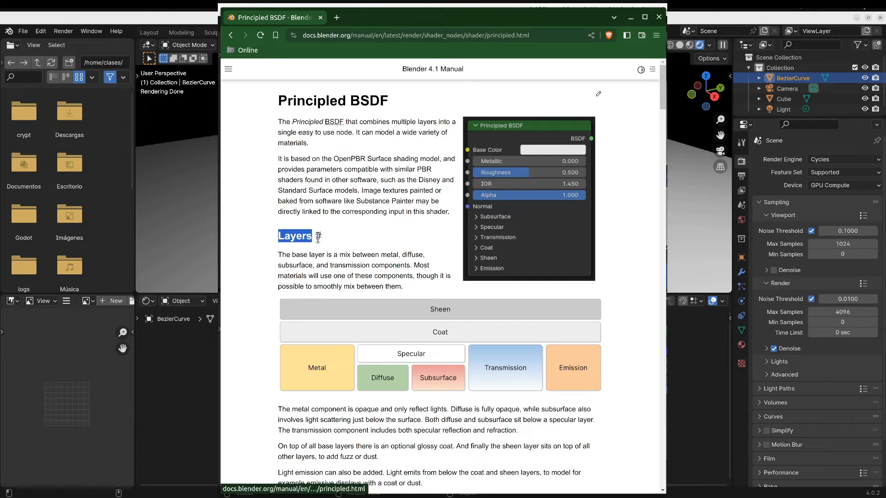
pyautogui.click(385, 257)
pyautogui.moveTo(385, 257); pyautogui.dragTo(409, 266)
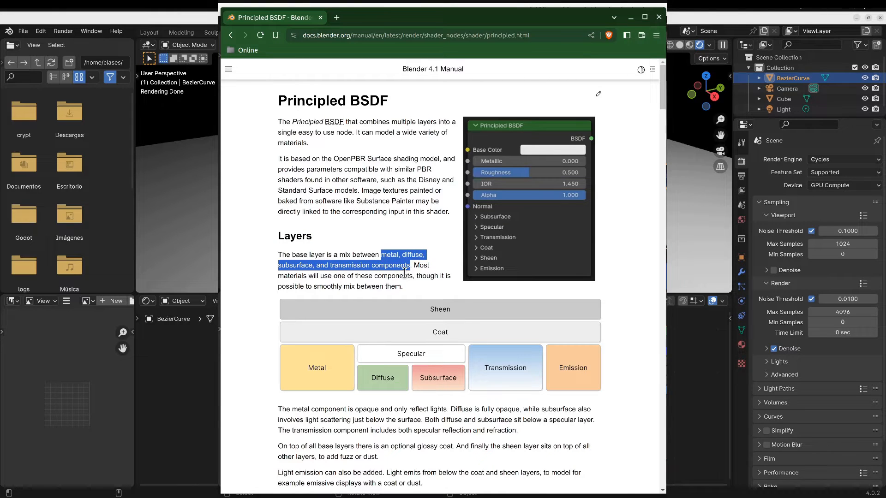
pyautogui.click(276, 292)
pyautogui.scroll(-2, 276, 292)
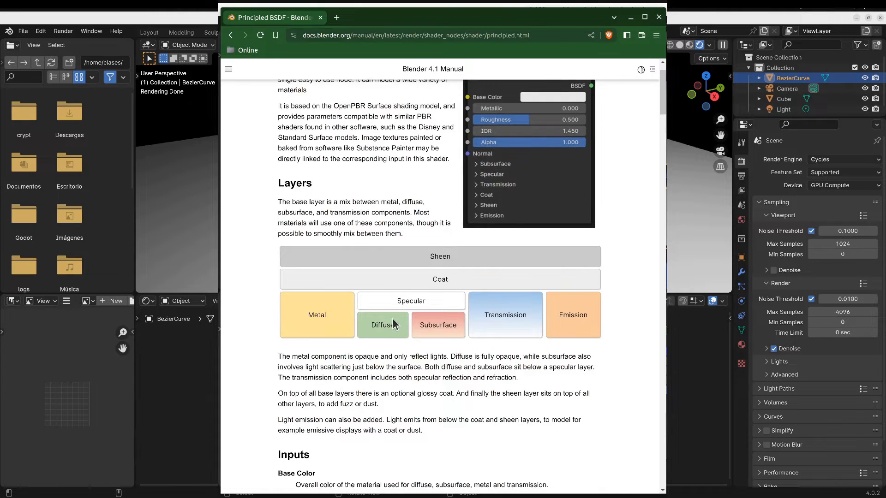
# - Return to Blender, connect a new RGB color node to the Principled BSDF's Base Color, and set its color to blue
pyautogui.hotkey('alt', 'Tab')
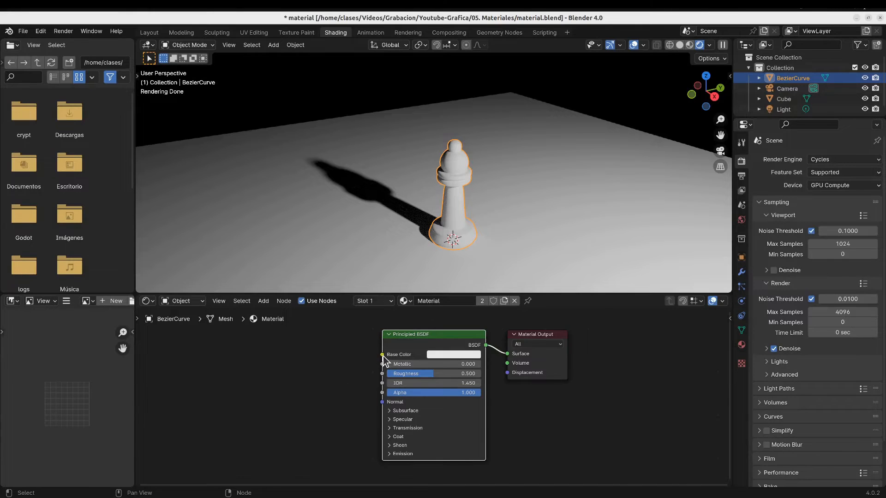
pyautogui.moveTo(382, 355); pyautogui.dragTo(322, 365)
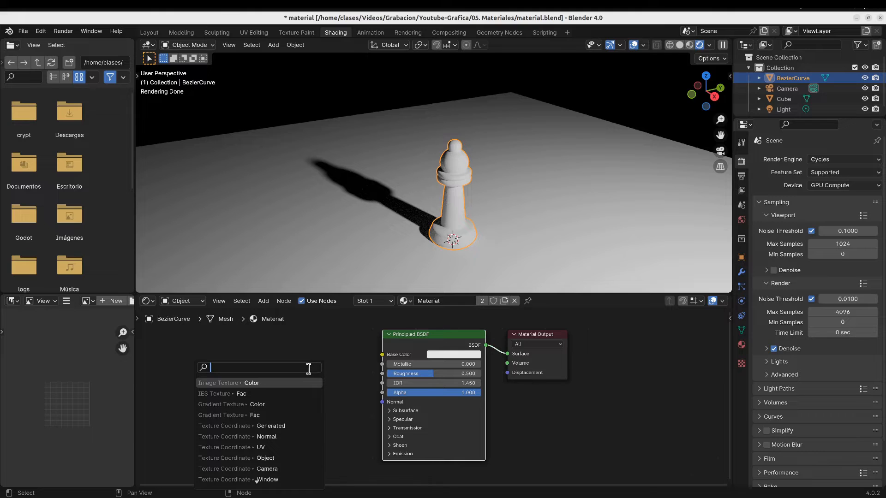
pyautogui.write('color')
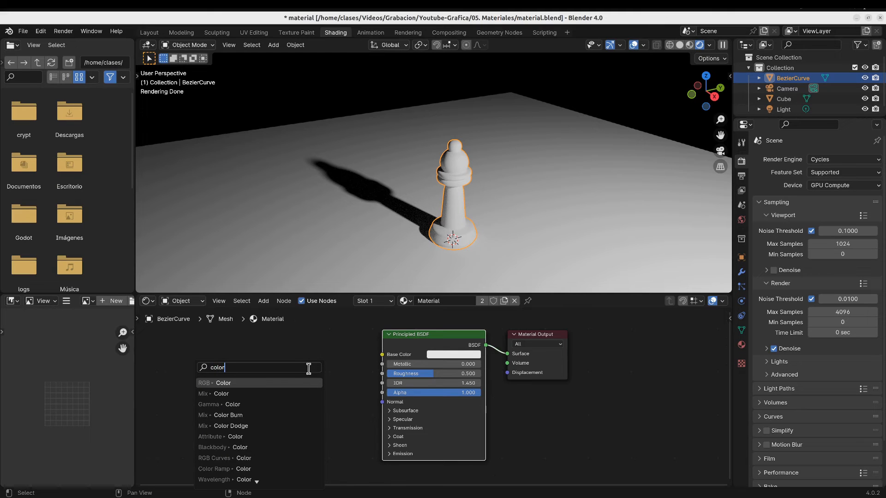
pyautogui.click(206, 383)
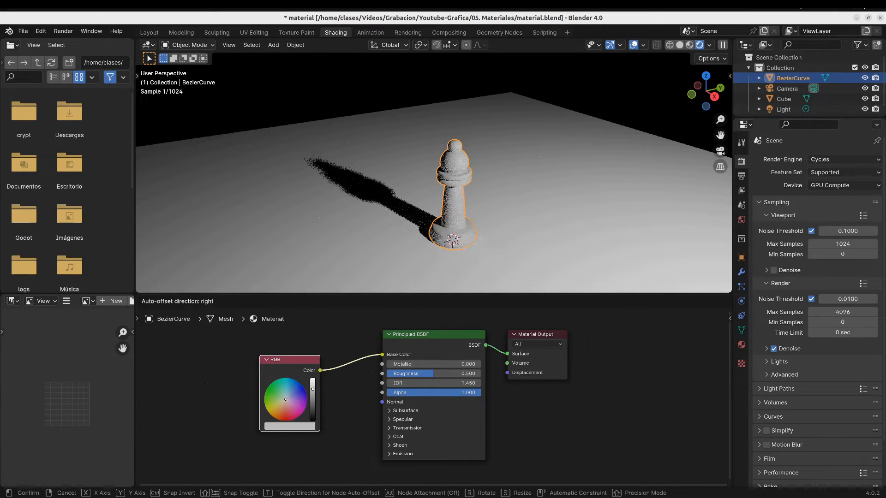
pyautogui.click(214, 381)
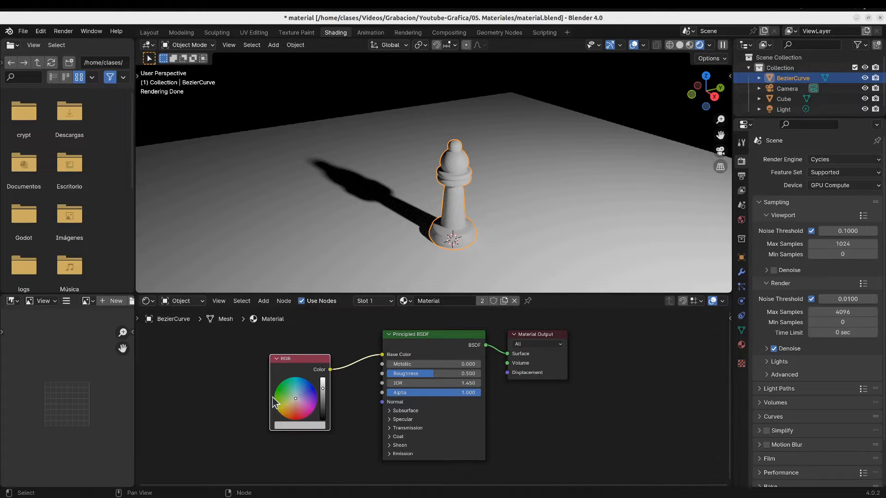
pyautogui.click(308, 390)
pyautogui.moveTo(307, 389)
pyautogui.mouseDown()
pyautogui.moveTo(322, 400)
pyautogui.moveTo(325, 362)
pyautogui.mouseUp()
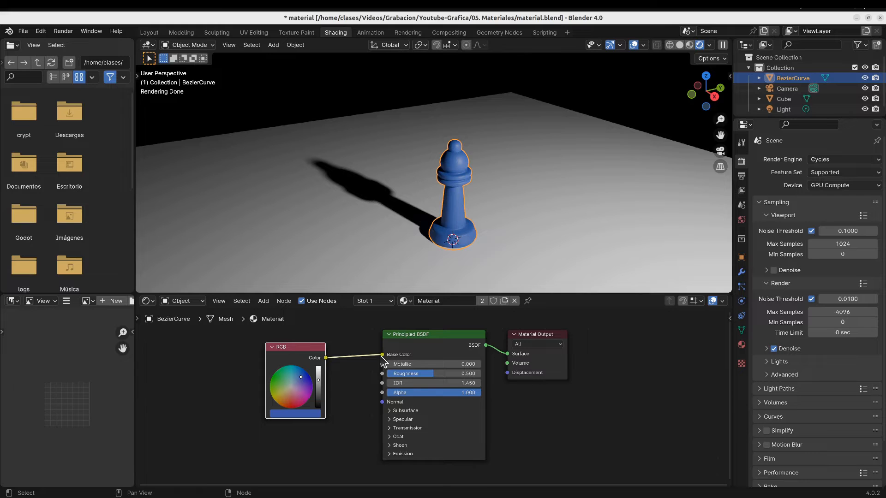
# - Delete the RGB node and browse the node categories available for adding
pyautogui.press('x')
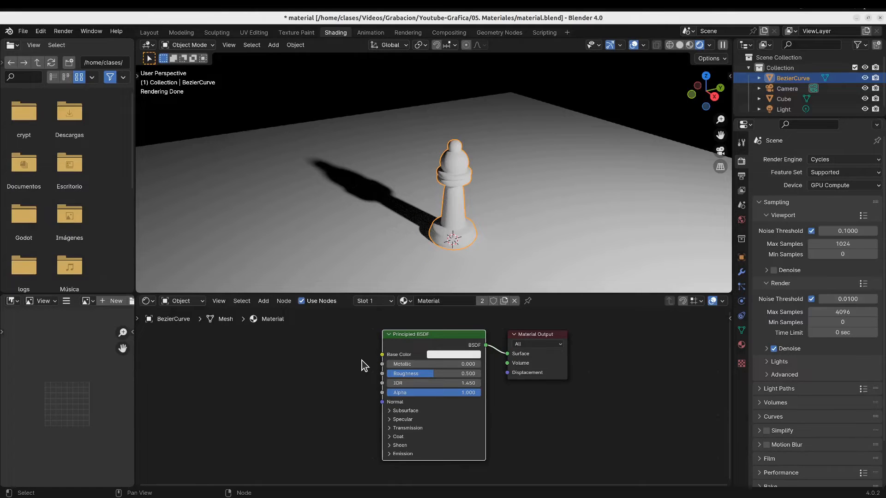
pyautogui.click(257, 301)
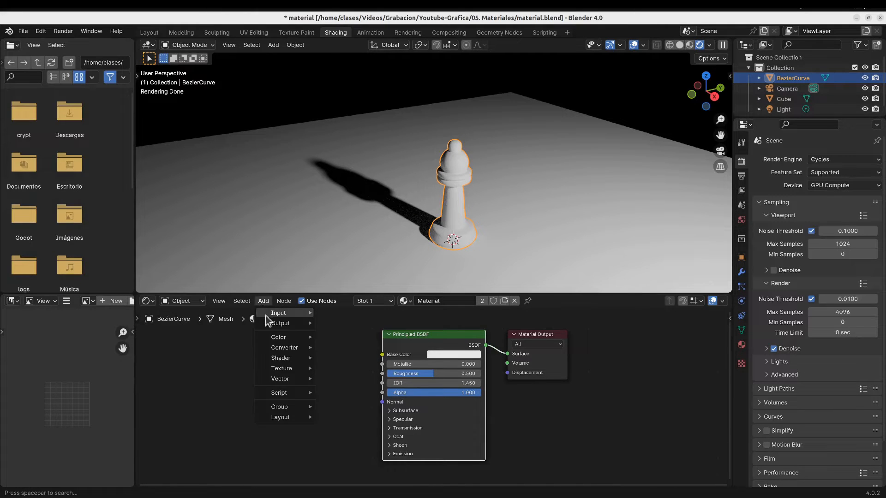
pyautogui.moveTo(271, 327)
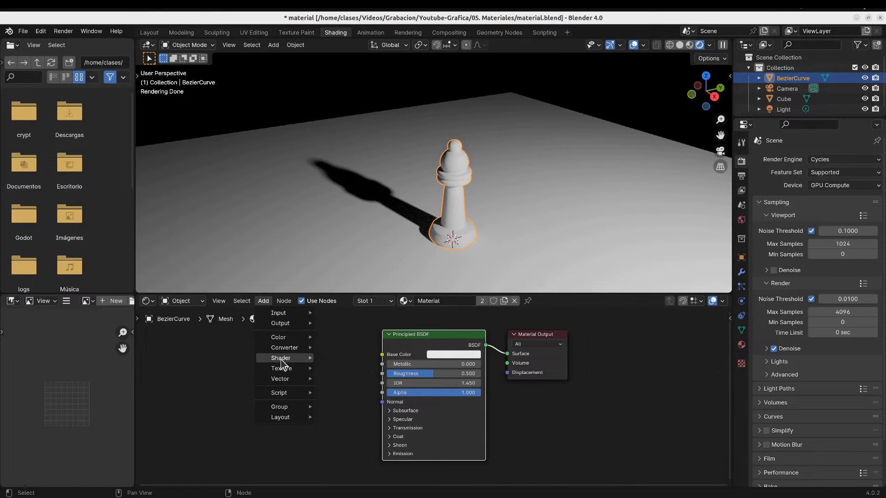
pyautogui.moveTo(281, 360)
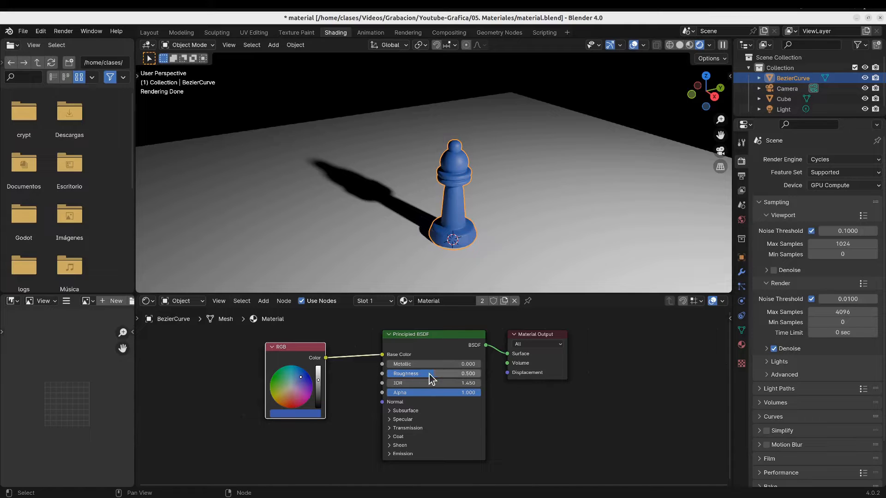
# - Test the bishop's shine by setting the Principled BSDF's Roughness to 0.155, 0.897 and finally 1.000
pyautogui.moveTo(429, 375); pyautogui.dragTo(403, 371)
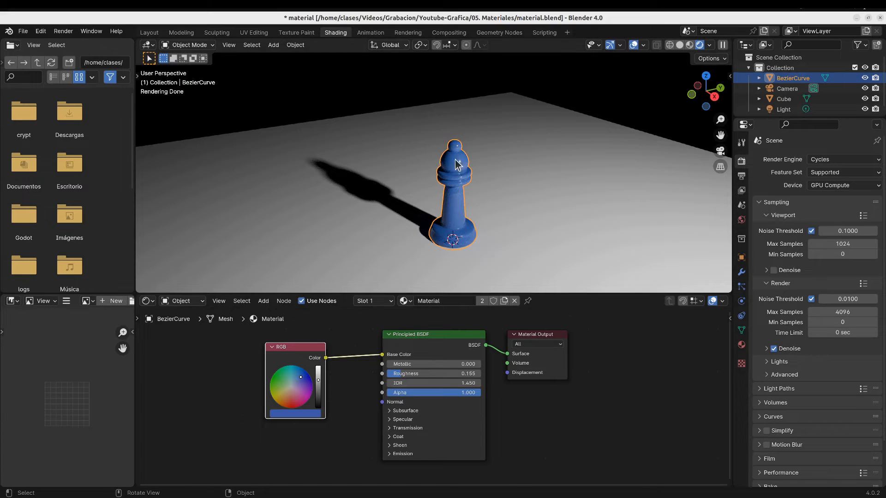
pyautogui.scroll(3, 457, 169)
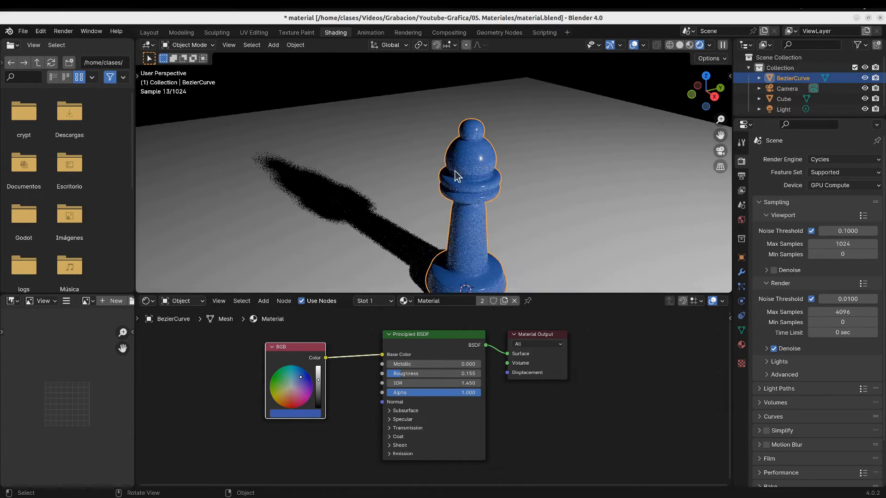
pyautogui.moveTo(401, 373); pyautogui.dragTo(471, 373)
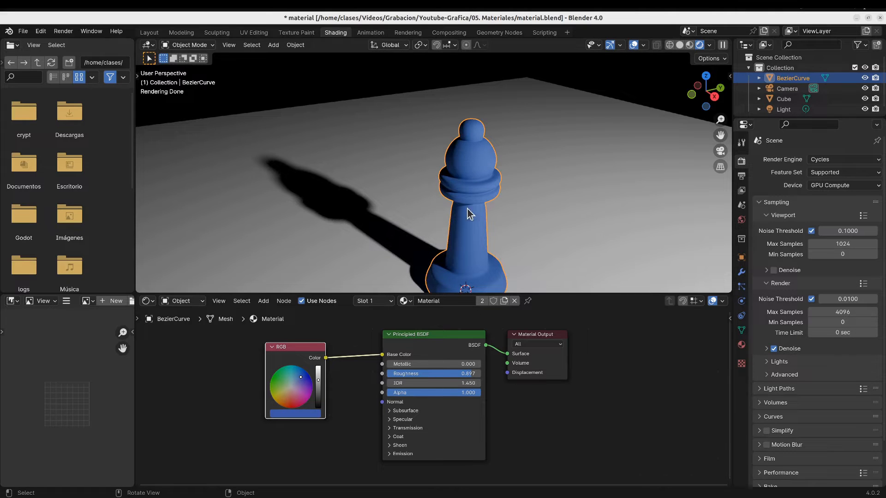
pyautogui.moveTo(473, 375); pyautogui.dragTo(477, 374)
pyautogui.moveTo(475, 373)
pyautogui.mouseDown()
pyautogui.moveTo(396, 373)
pyautogui.moveTo(489, 373)
pyautogui.moveTo(479, 374)
pyautogui.mouseUp()
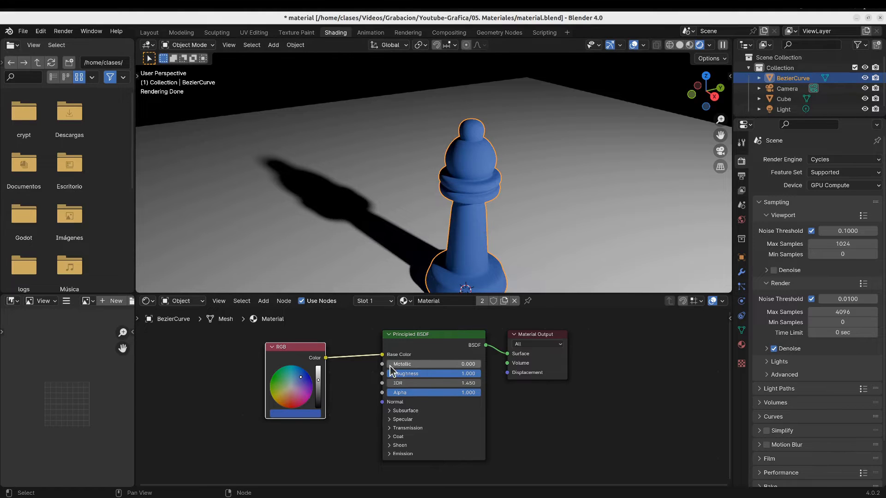
# - Try Metallic at 1.000 with Roughness at 0.461, and return Metallic to 0.000
pyautogui.moveTo(389, 366)
pyautogui.mouseDown()
pyautogui.moveTo(482, 368)
pyautogui.moveTo(437, 374)
pyautogui.mouseUp()
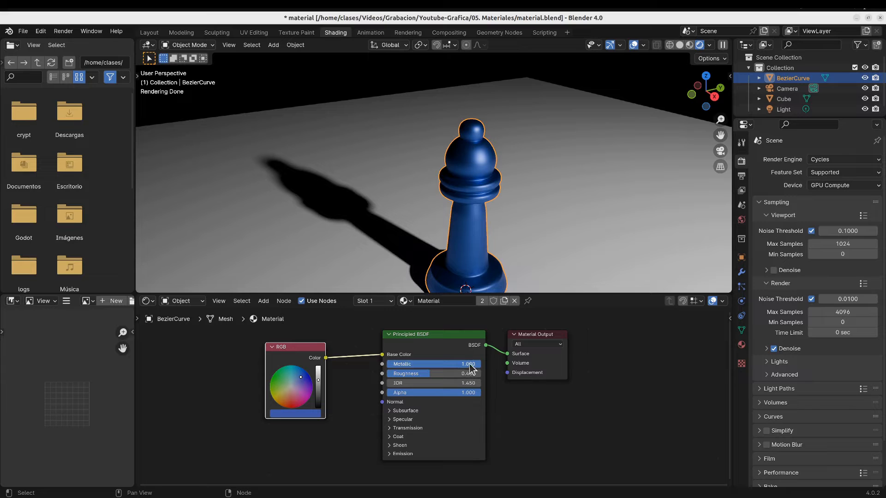
pyautogui.moveTo(470, 367); pyautogui.dragTo(395, 367)
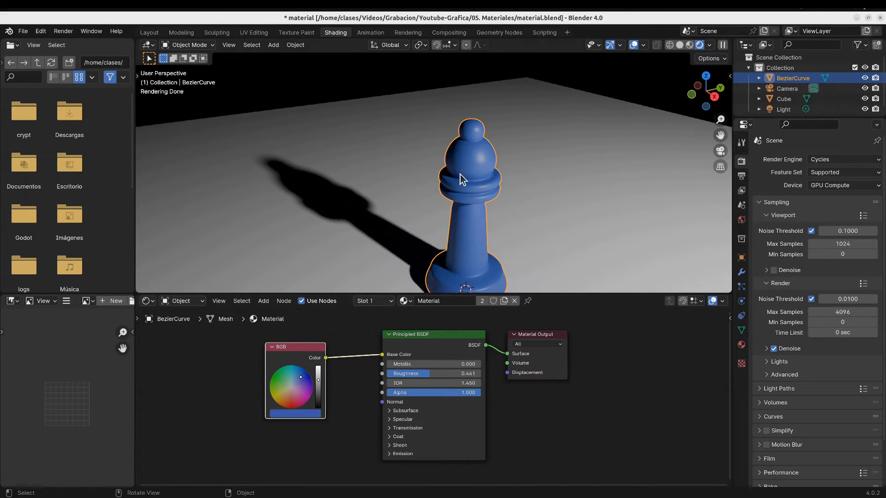
# - Give the bishop a copper look with Roughness 0.200, Metallic 0.783 and a muted red color in the RGB node
pyautogui.moveTo(433, 374); pyautogui.dragTo(461, 366)
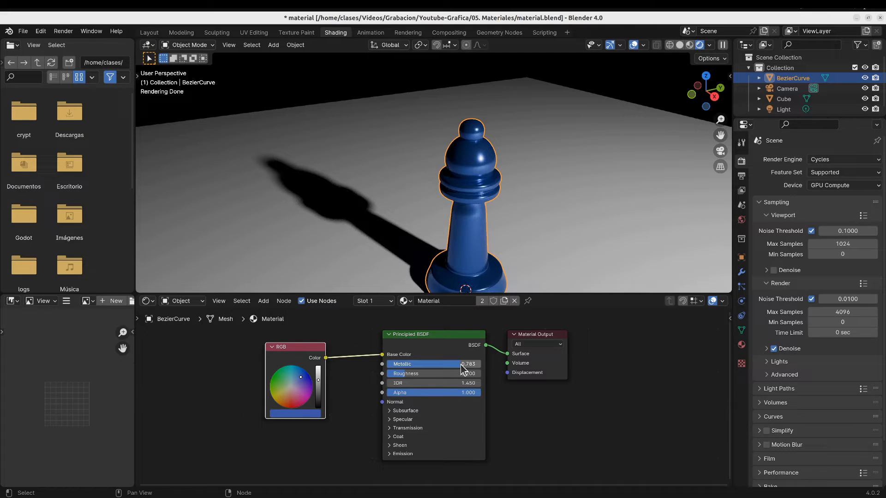
pyautogui.click(293, 404)
pyautogui.moveTo(293, 403); pyautogui.dragTo(291, 396)
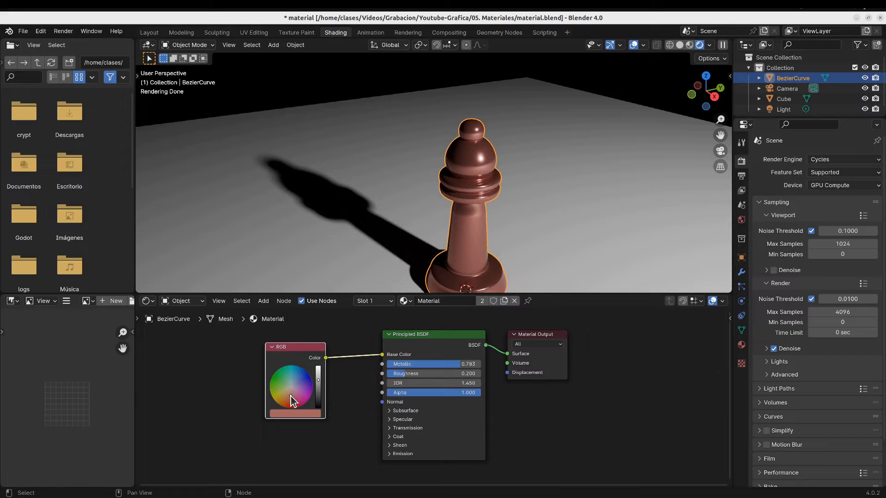
# - Rename the material as Cobre and unlink it from the bishop
pyautogui.click(435, 303)
pyautogui.write('Cobre')
pyautogui.press('Return')
pyautogui.click(434, 305)
pyautogui.click(434, 311)
pyautogui.click(514, 301)
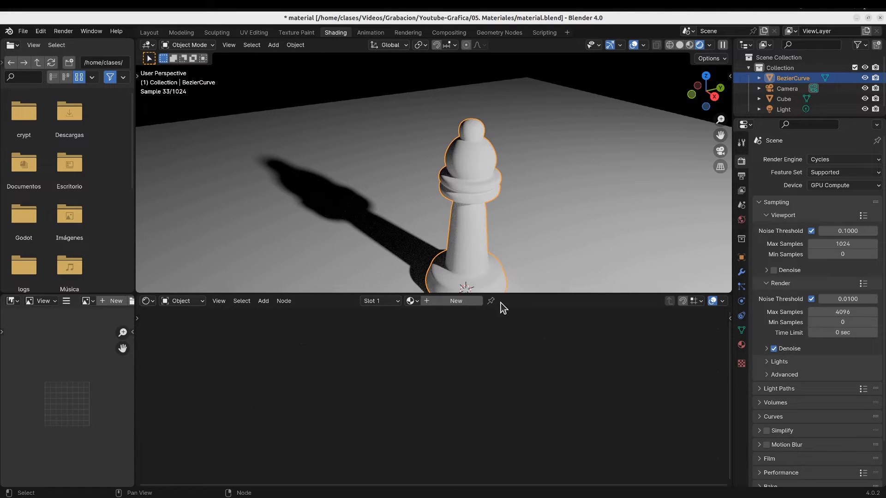
# - Create a new material on the bishop and name it Plastico
pyautogui.click(456, 302)
pyautogui.click(451, 302)
pyautogui.write('Pl')
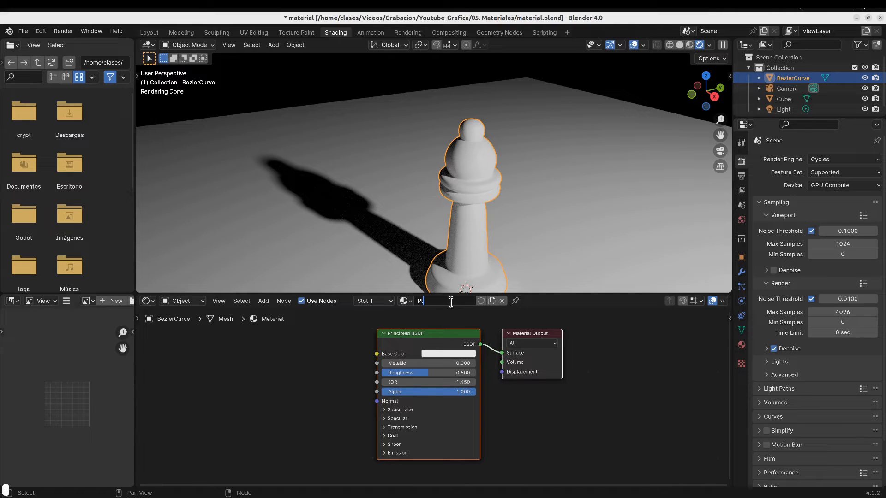
pyautogui.write('astico')
pyautogui.press('Return')
# - Set the Plastico material's Base Color to blue and its Roughness to 0.026
pyautogui.click(434, 353)
pyautogui.click(485, 241)
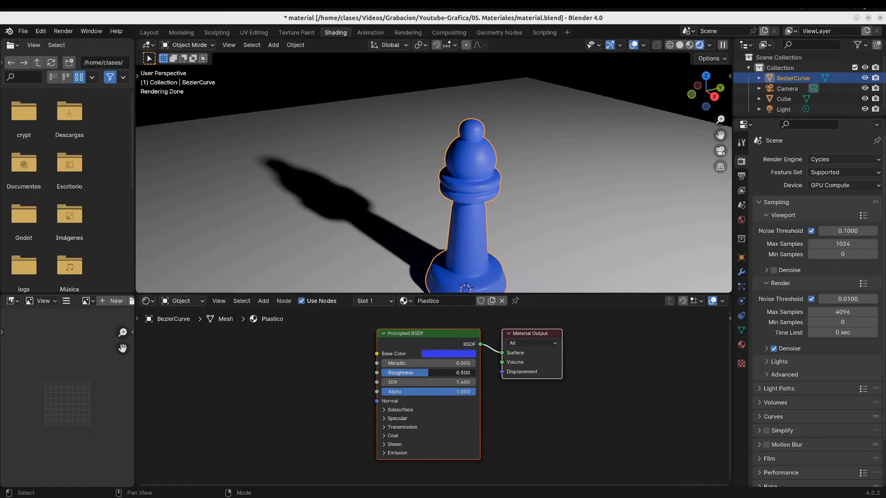
pyautogui.moveTo(428, 372); pyautogui.dragTo(383, 373)
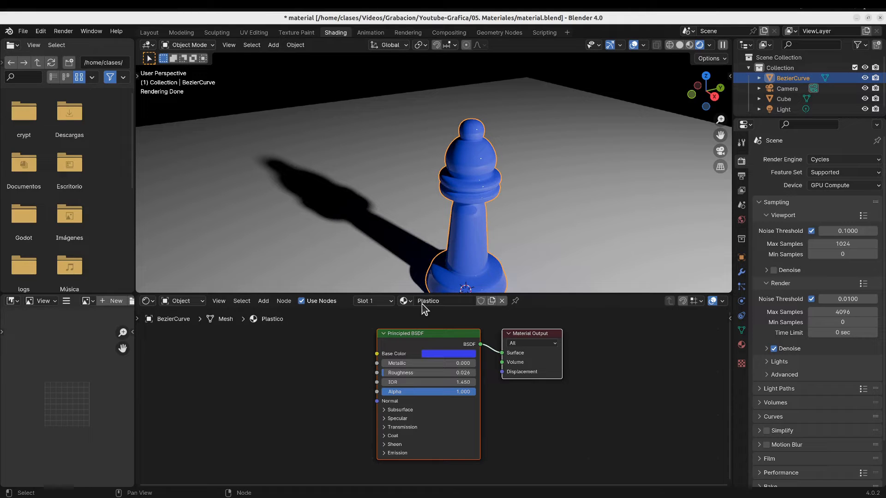
# - Rename the blue plastic material as Plastico Azul
pyautogui.click(446, 303)
pyautogui.click(448, 303)
pyautogui.write('Azul')
pyautogui.press('Return')
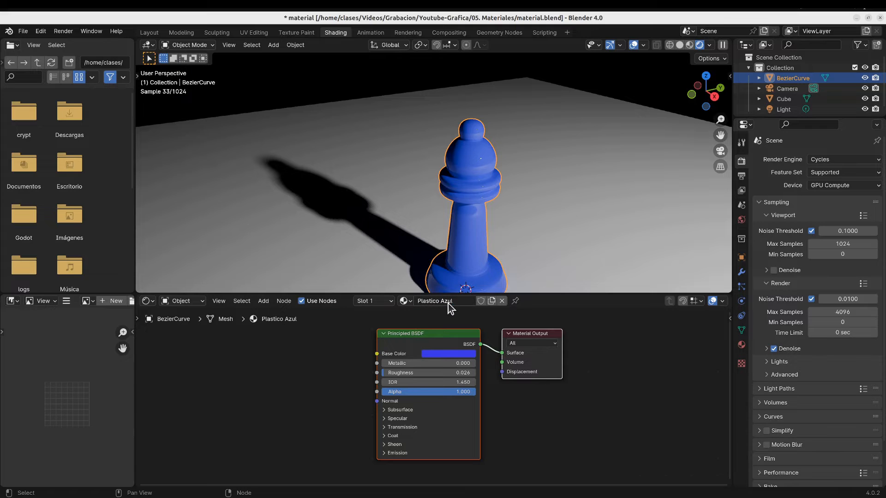
# - Switch the bishop's material to Cobre and back to Plastico Azul
pyautogui.click(406, 302)
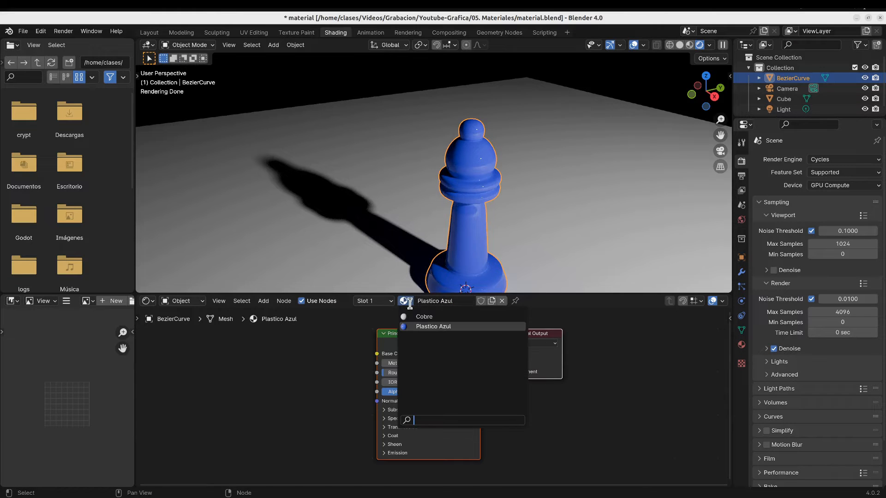
pyautogui.click(429, 318)
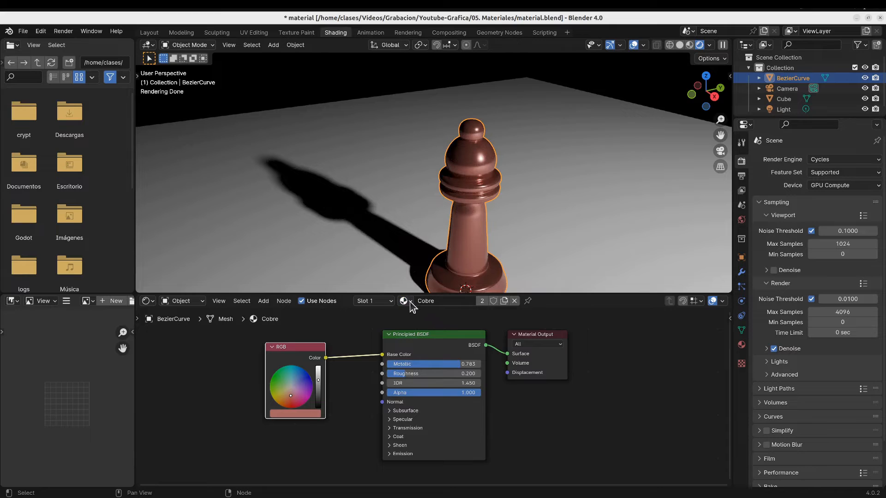
pyautogui.click(406, 301)
pyautogui.click(427, 326)
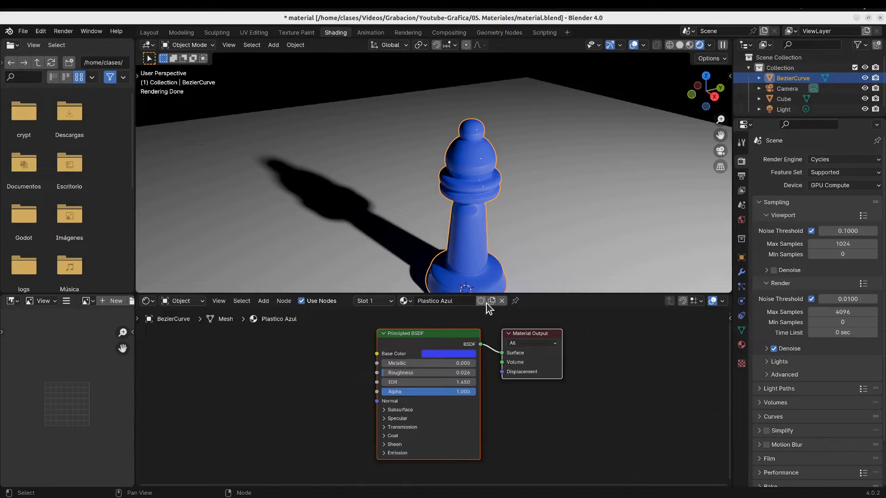
# - Replace the bishop's material with a new one named Pared blanca and set its Roughness to 0.920
pyautogui.click(502, 301)
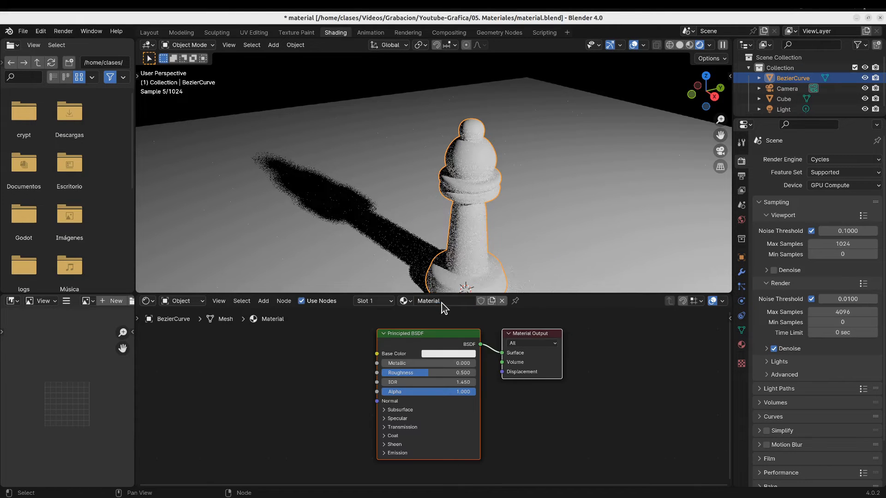
pyautogui.click(441, 302)
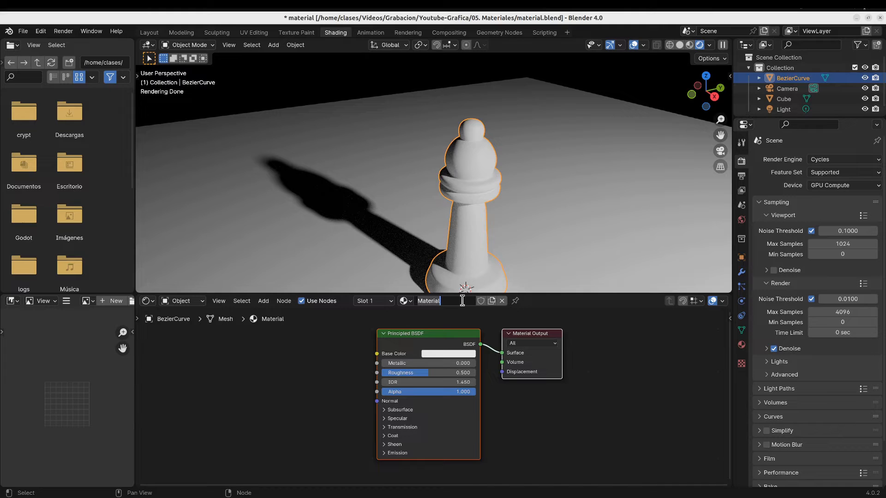
pyautogui.write('Pared blanca')
pyautogui.press('Return')
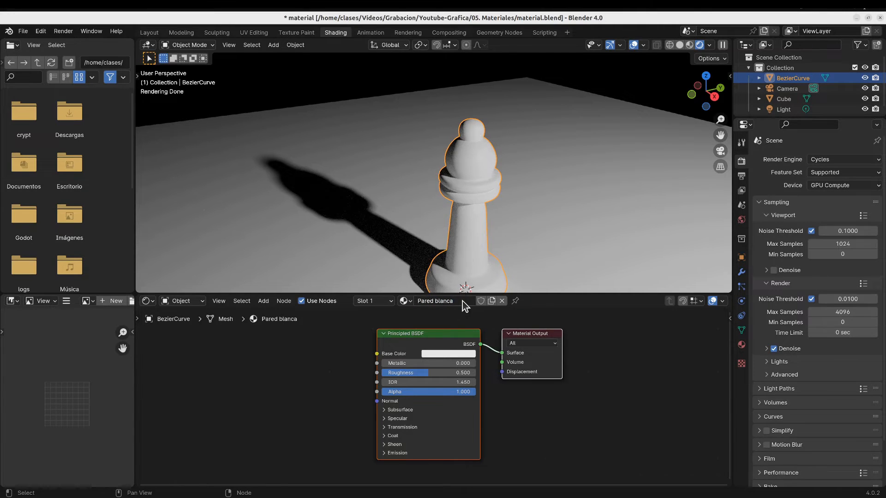
pyautogui.moveTo(428, 373); pyautogui.dragTo(468, 372)
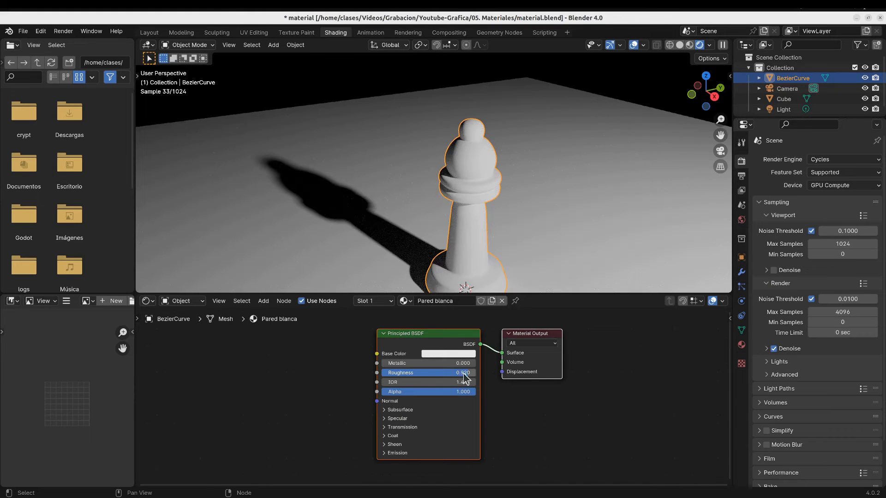
# - Assign the existing Pared blanca material to the floor under the bishop
pyautogui.click(409, 302)
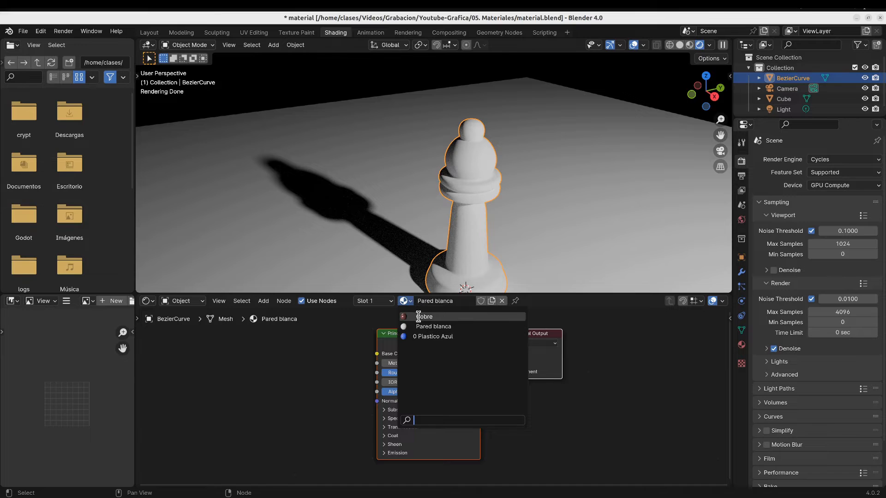
pyautogui.click(377, 271)
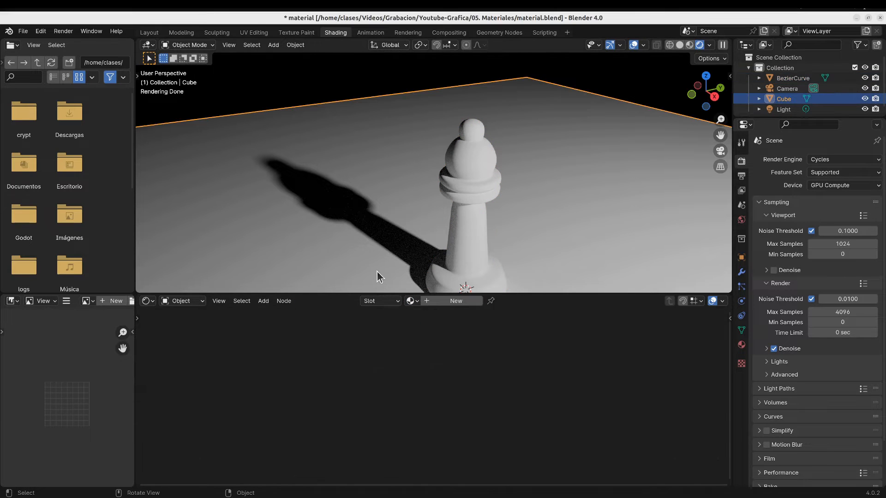
pyautogui.click(409, 301)
pyautogui.click(427, 328)
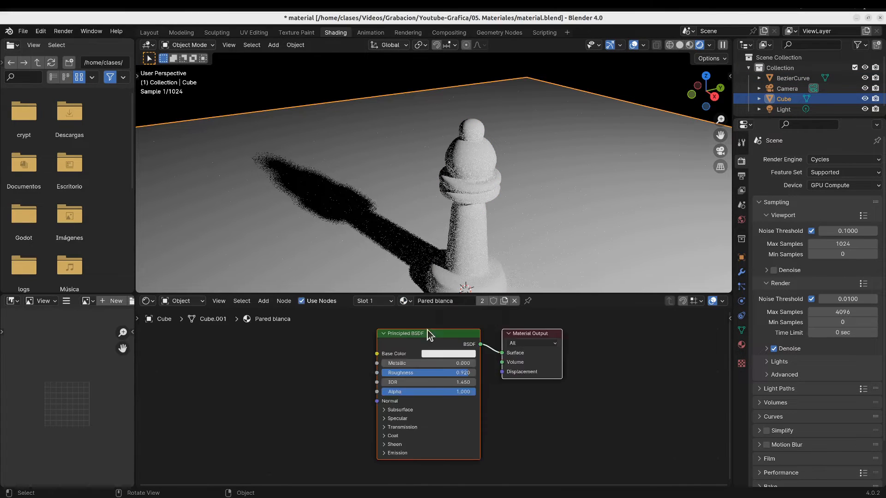
# - Switch the floor's material to Cobre, to Plastico Azul and back to Pared blanca
pyautogui.click(462, 235)
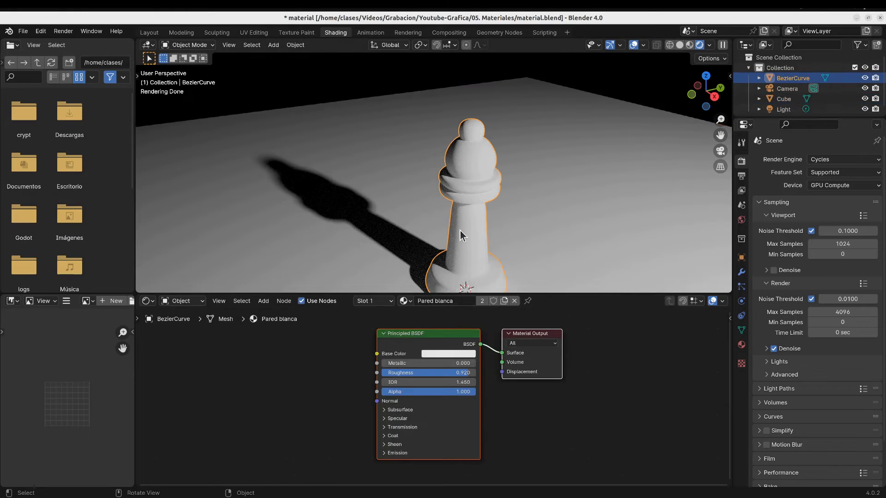
pyautogui.click(404, 257)
pyautogui.click(405, 301)
pyautogui.click(417, 318)
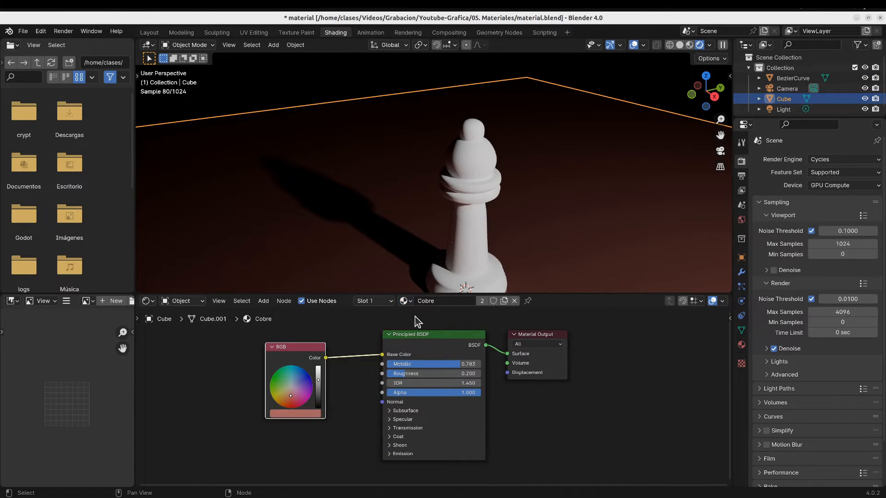
pyautogui.click(404, 300)
pyautogui.click(420, 336)
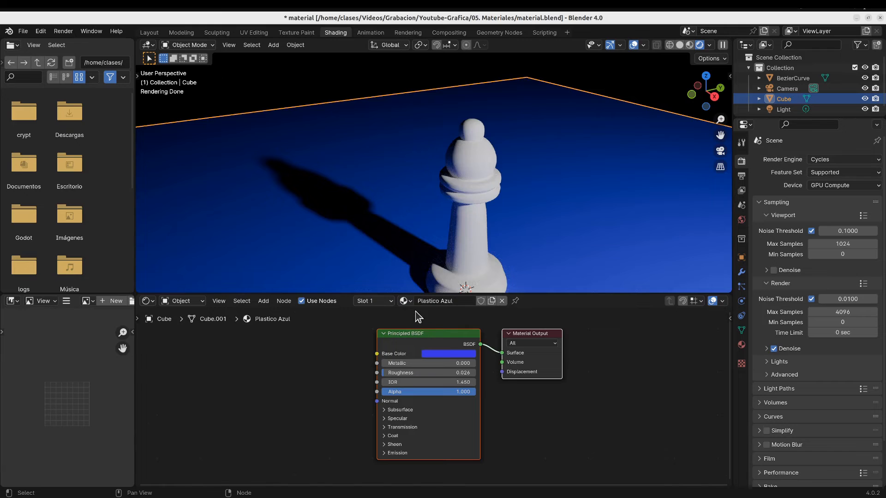
pyautogui.click(405, 300)
pyautogui.click(420, 327)
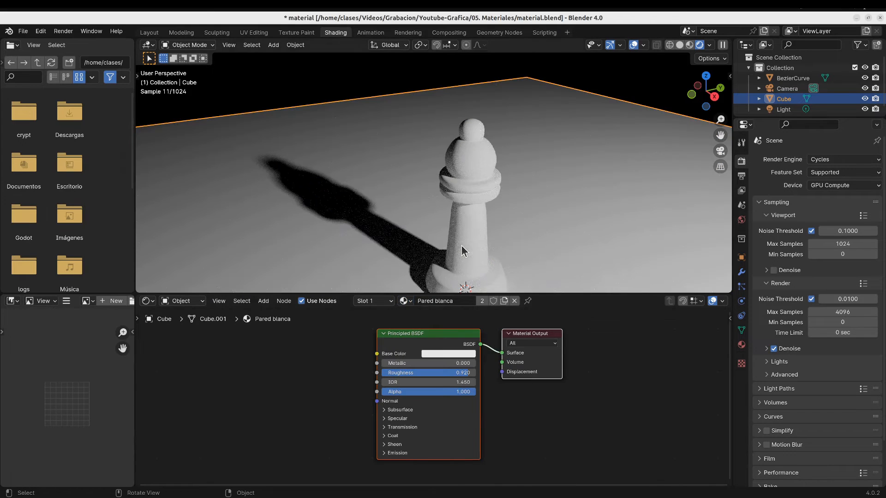
# - Replace the bishop's material with a new one named Acero
pyautogui.click(462, 245)
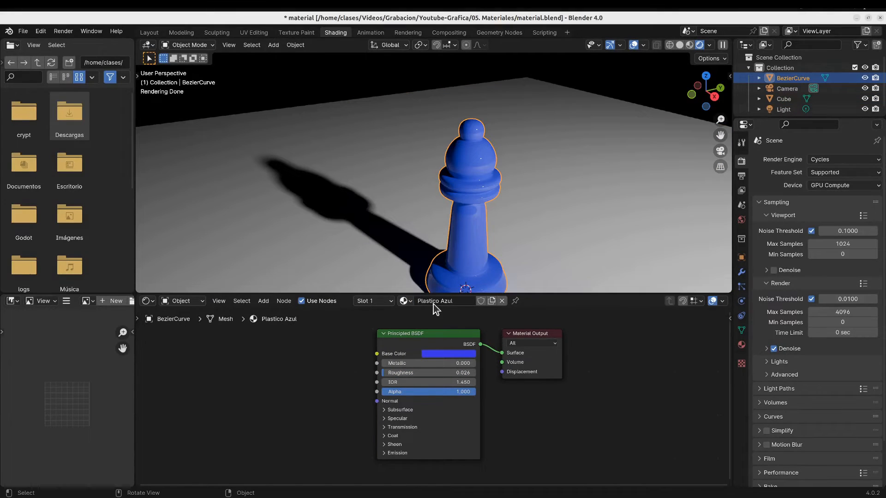
pyautogui.click(502, 301)
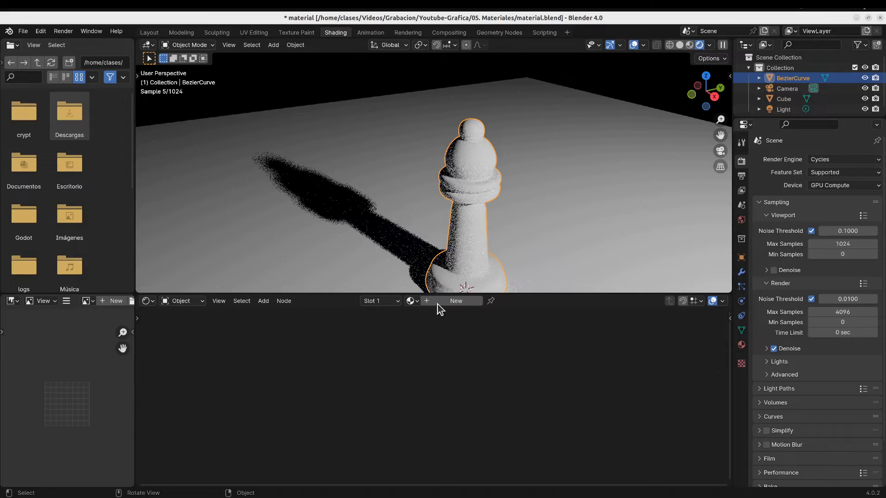
pyautogui.click(440, 303)
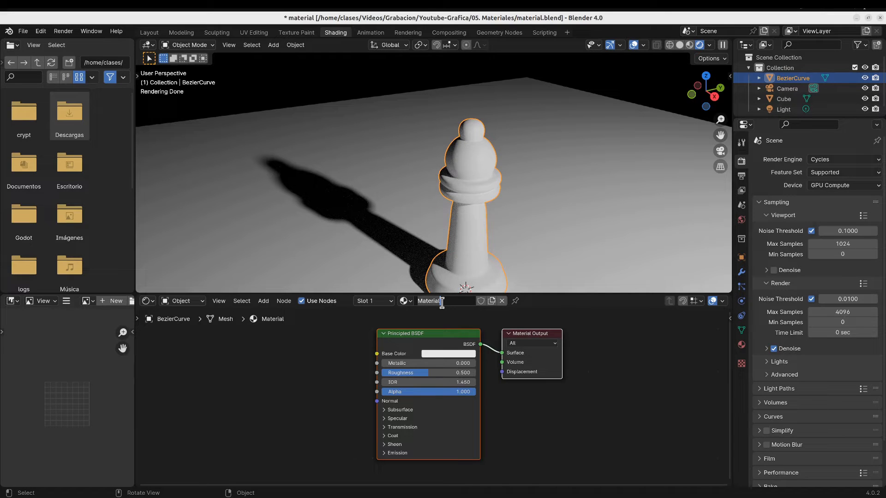
pyautogui.doubleClick(441, 303)
pyautogui.write('Acero')
pyautogui.press('Return')
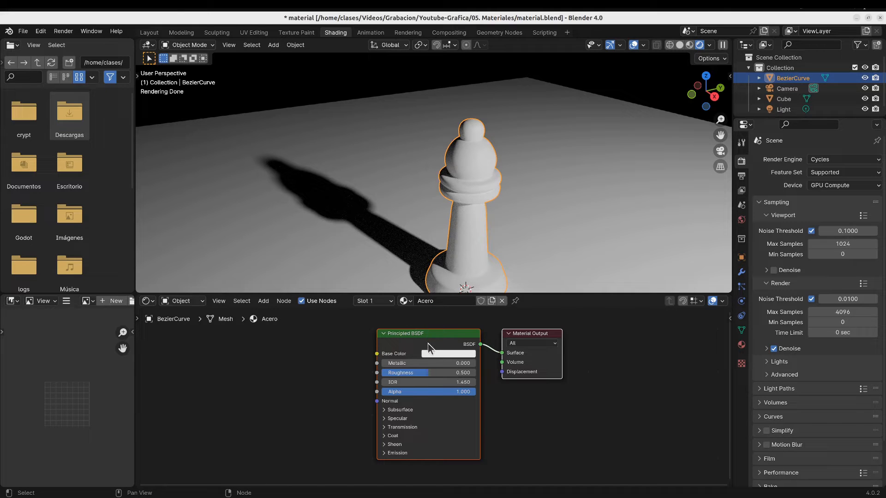
# - Set the Acero material's Metallic to 0.929, Roughness to 0.309 and Specular IOR Level to 0.833
pyautogui.moveTo(415, 363); pyautogui.dragTo(469, 364)
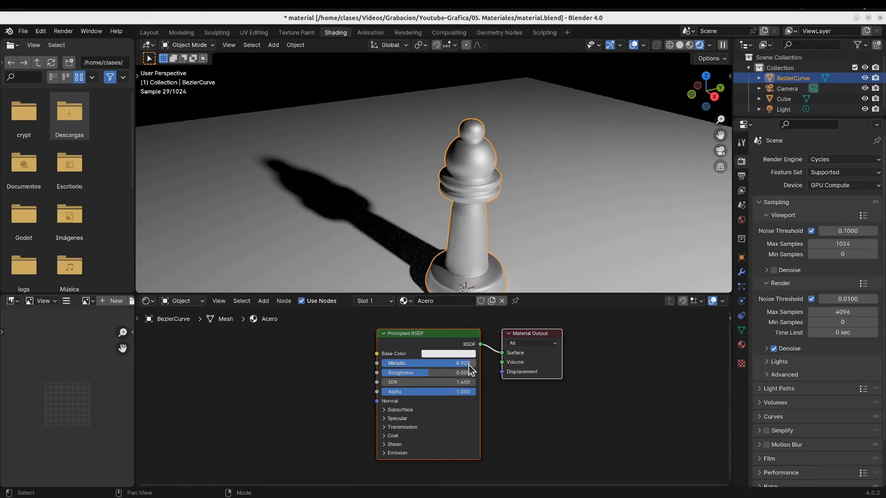
pyautogui.moveTo(419, 373); pyautogui.dragTo(400, 373)
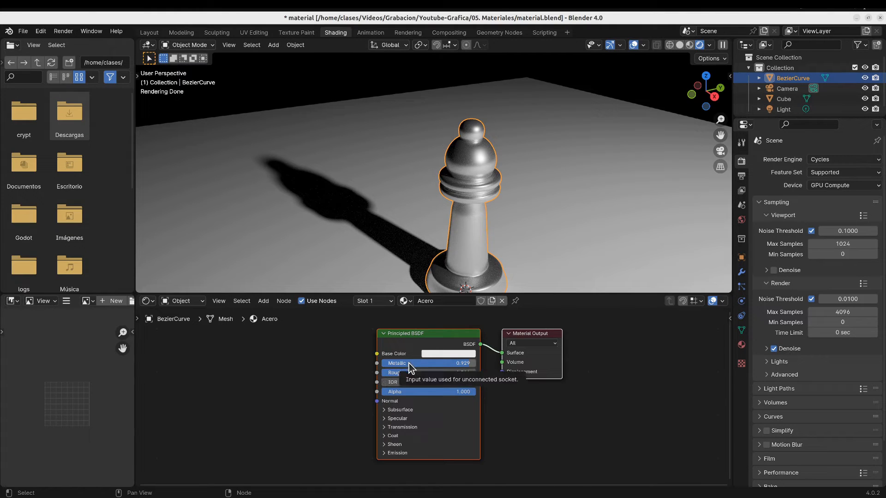
pyautogui.click(384, 418)
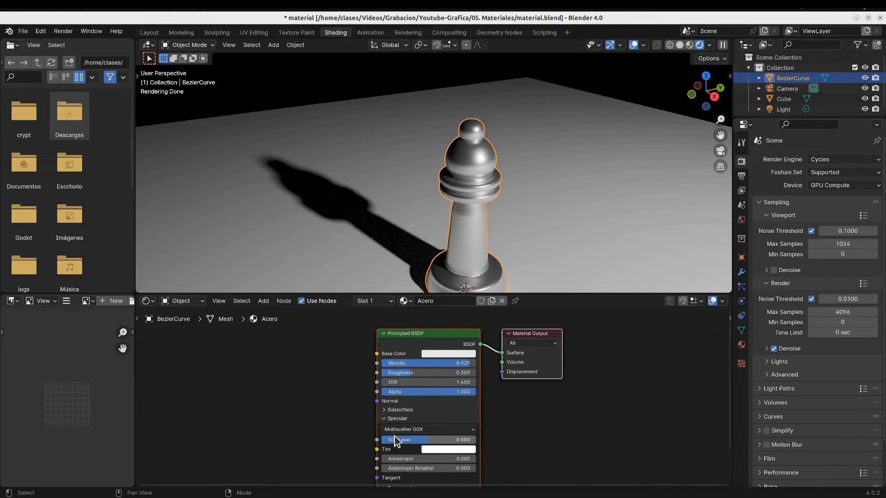
pyautogui.moveTo(427, 439); pyautogui.dragTo(461, 443)
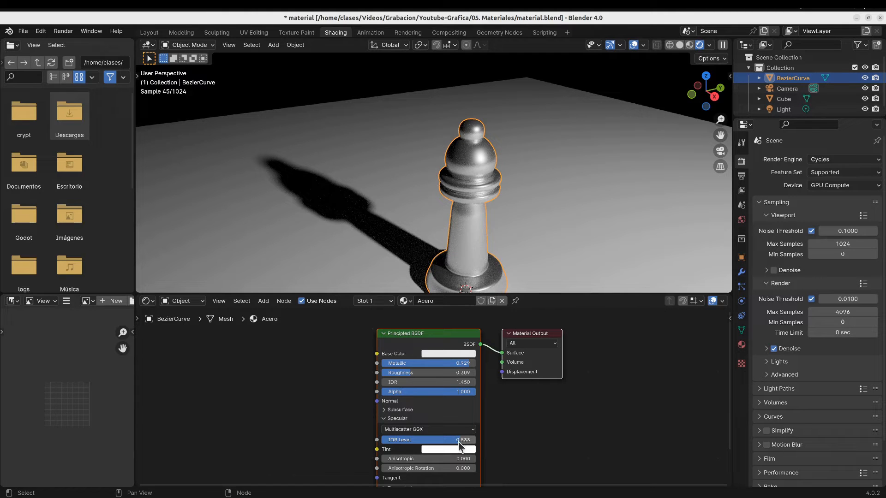
pyautogui.click(355, 395)
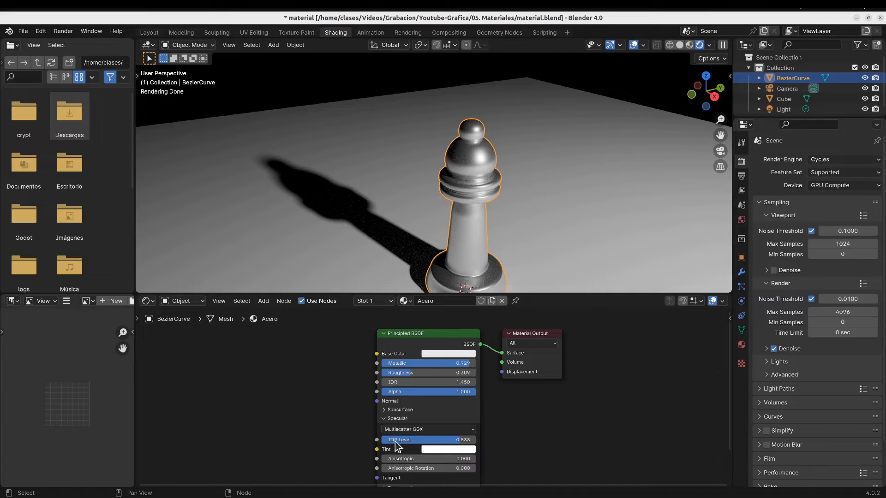
# - Assign the Cobre material to the bishop and set its Specular Tint to yellow
pyautogui.click(404, 301)
pyautogui.click(417, 326)
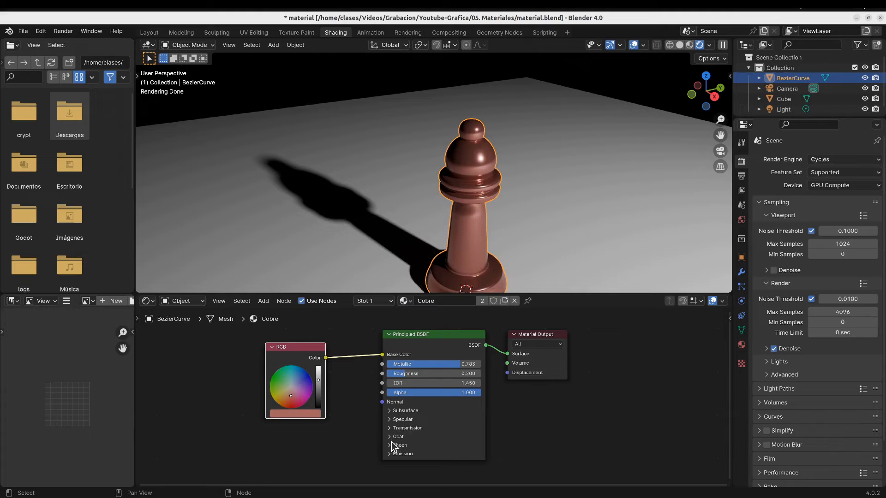
pyautogui.click(391, 419)
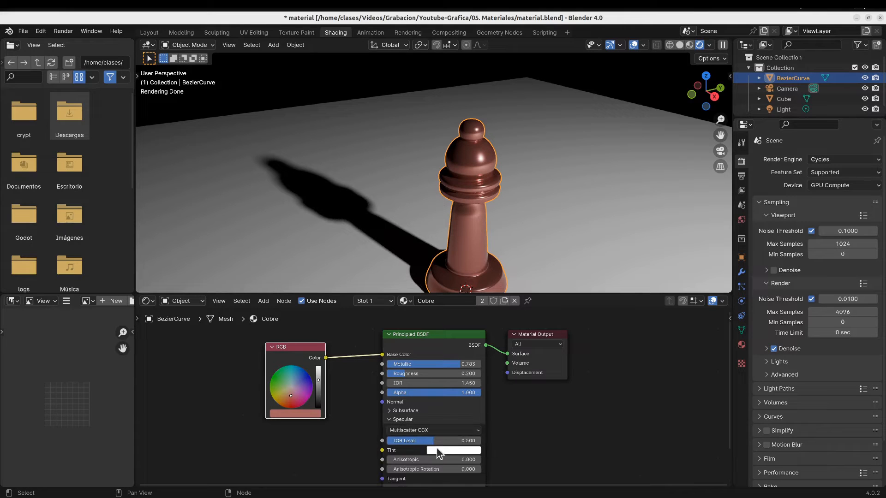
pyautogui.click(438, 451)
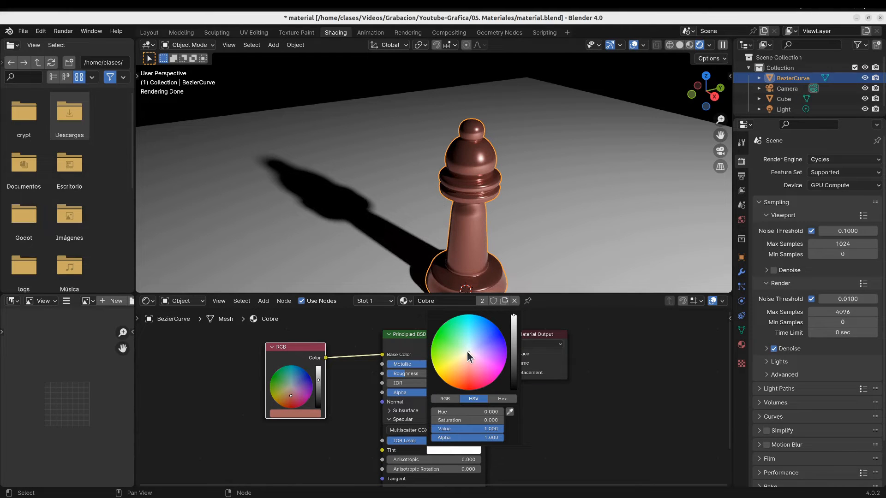
pyautogui.moveTo(467, 351); pyautogui.dragTo(450, 362)
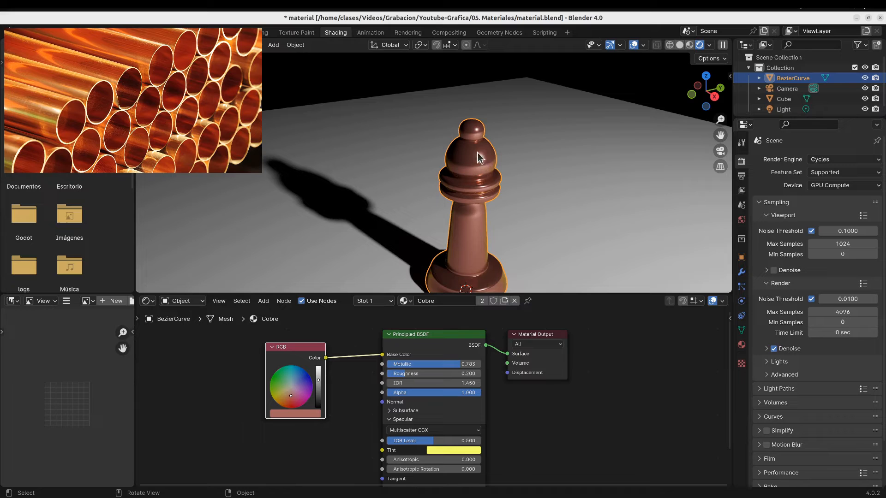
# - Try a yellow-green Specular Tint on Cobre, and settle on pale yellow with Hue 0.177 and Saturation 0.653
pyautogui.click(456, 450)
pyautogui.moveTo(446, 364)
pyautogui.mouseDown()
pyautogui.moveTo(442, 340)
pyautogui.moveTo(447, 356)
pyautogui.mouseUp()
pyautogui.moveTo(514, 318)
pyautogui.mouseDown()
pyautogui.moveTo(513, 352)
pyautogui.moveTo(513, 315)
pyautogui.mouseUp()
pyautogui.moveTo(492, 182)
pyautogui.mouseDown(button='middle')
pyautogui.moveTo(483, 201)
pyautogui.moveTo(450, 200)
pyautogui.moveTo(484, 198)
pyautogui.mouseUp(button='middle')
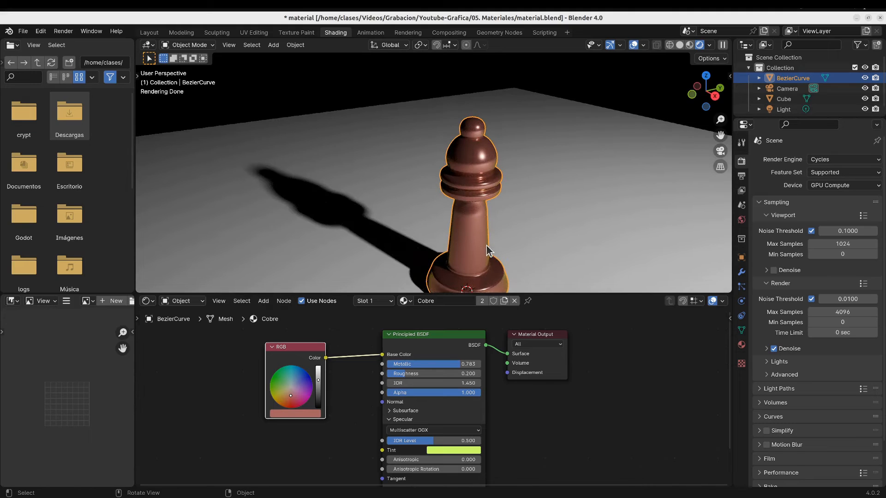
pyautogui.click(467, 448)
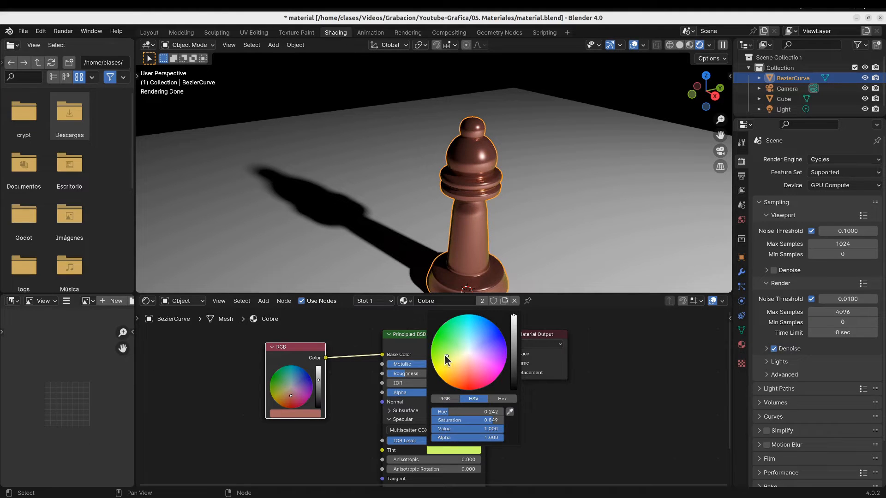
pyautogui.moveTo(445, 355); pyautogui.dragTo(456, 358)
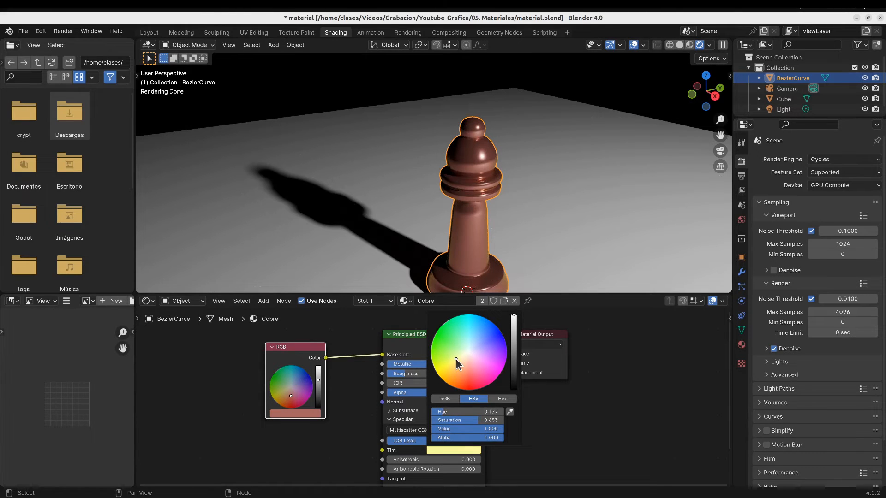
pyautogui.click(559, 393)
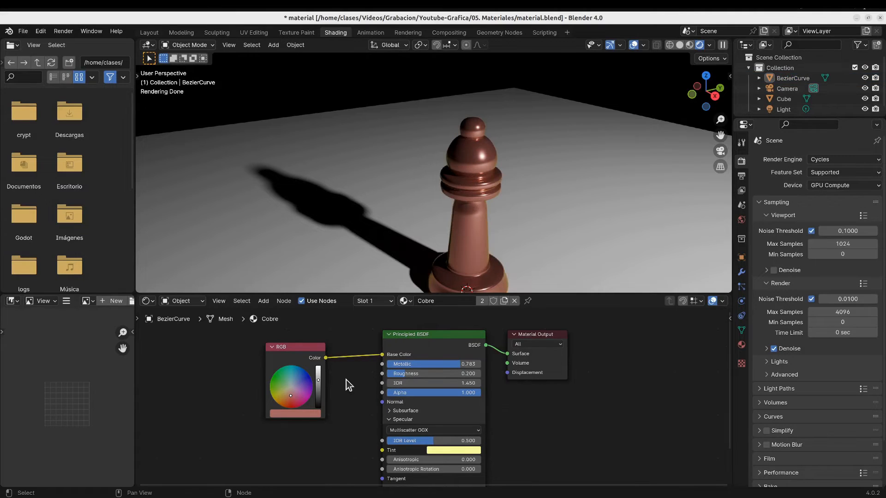
# - Duplicate the bishop's Cobre material as a separate copy and name it Cobre raro
pyautogui.click(406, 302)
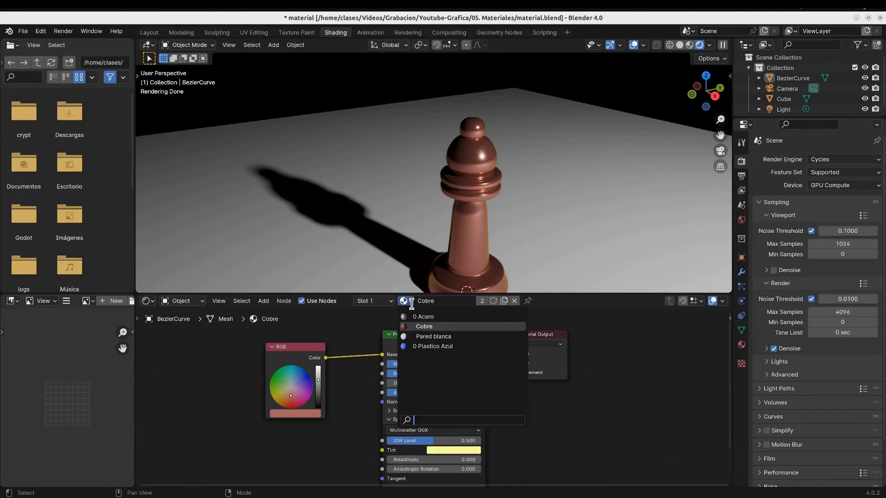
pyautogui.click(504, 301)
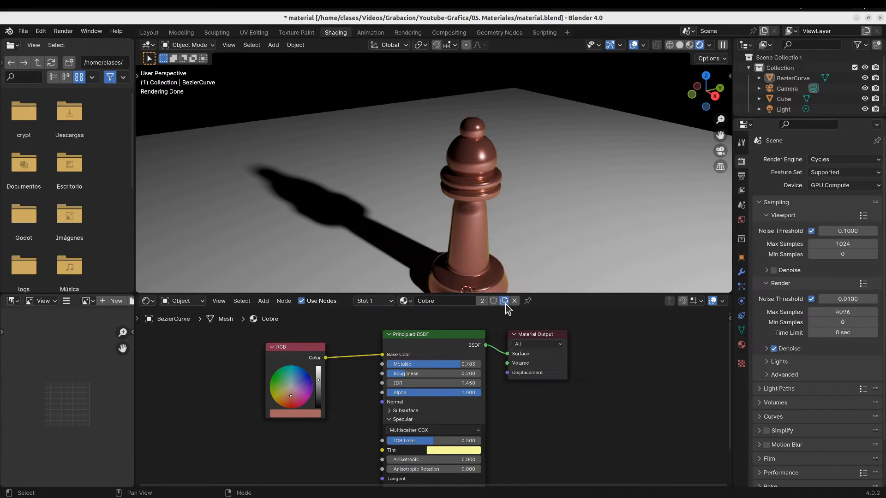
pyautogui.doubleClick(454, 302)
pyautogui.click(456, 302)
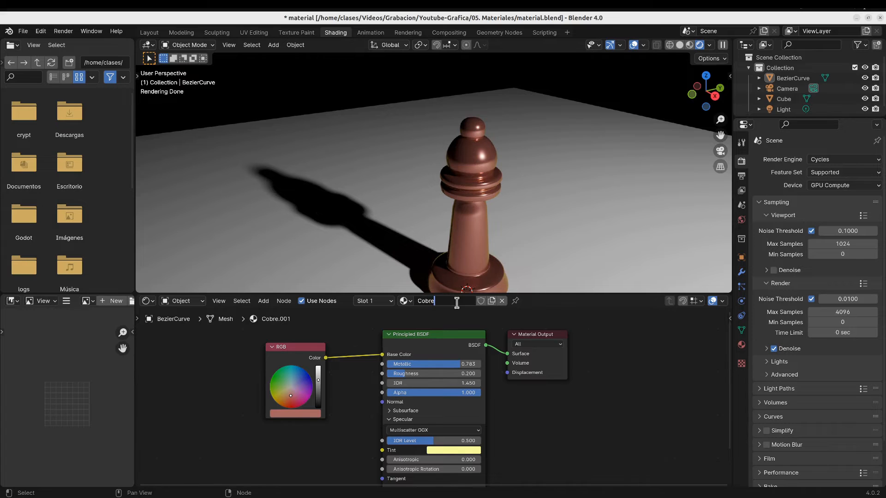
pyautogui.write('raro')
pyautogui.press('Return')
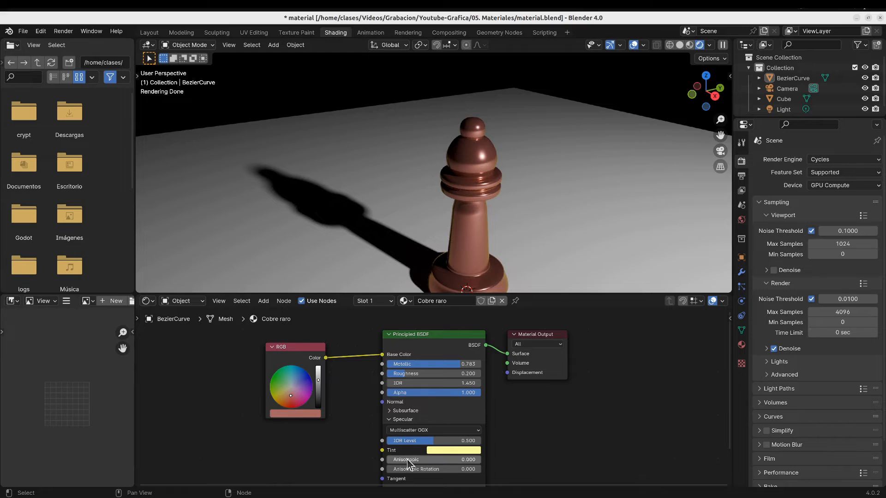
# - Set the Cobre raro material's Anisotropic to 0.429 and Anisotropic Rotation to 0.117
pyautogui.moveTo(434, 460); pyautogui.dragTo(460, 459)
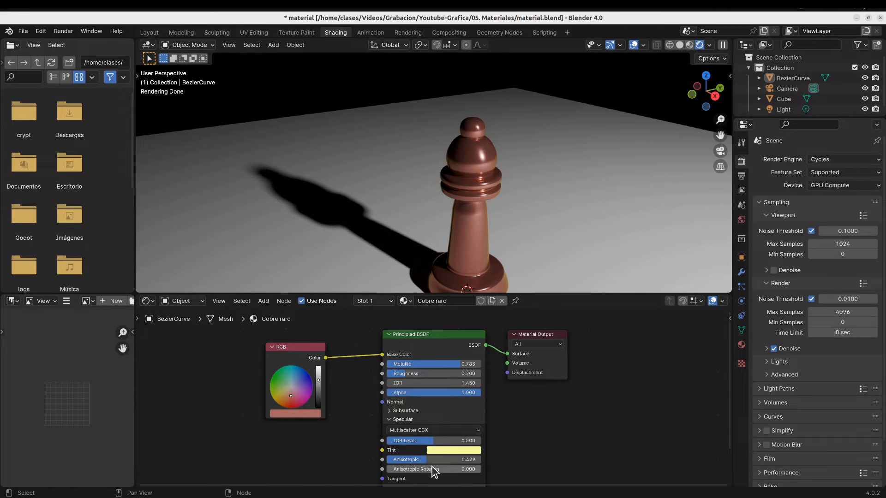
pyautogui.moveTo(415, 469); pyautogui.dragTo(426, 469)
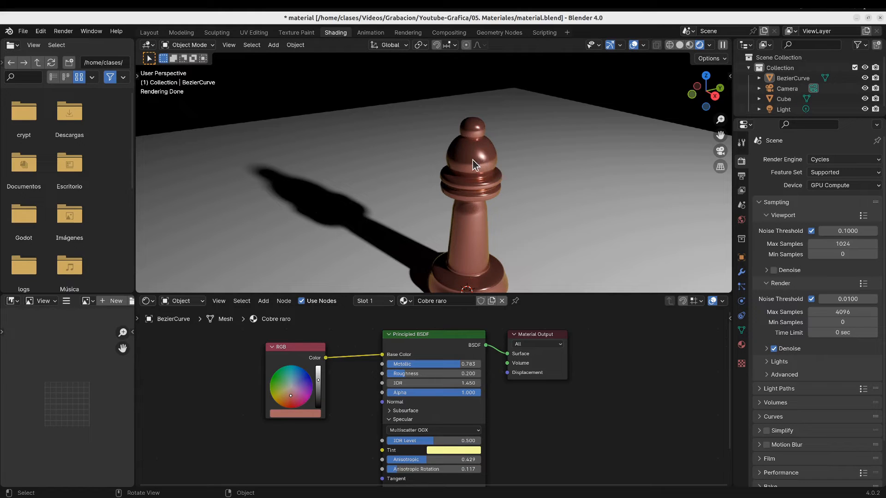
# - Switch the bishop to Cobre for comparison, reassign Cobre raro, and save the file
pyautogui.click(404, 301)
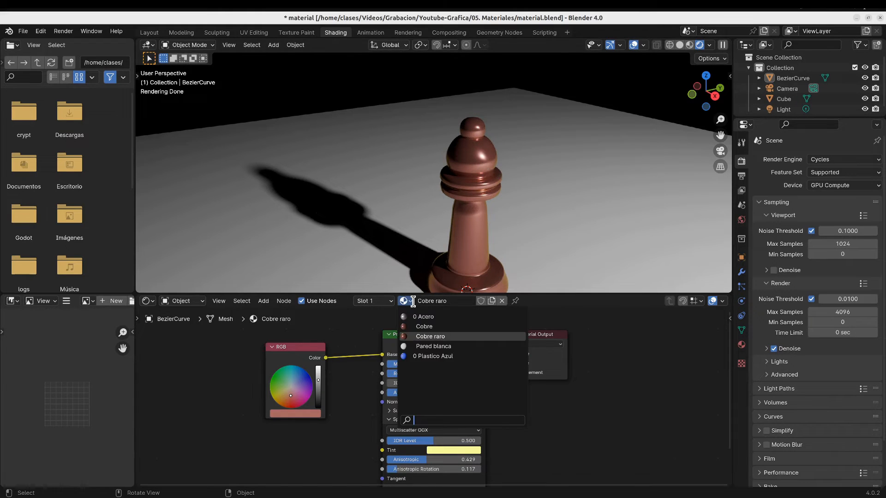
pyautogui.click(420, 329)
pyautogui.click(405, 301)
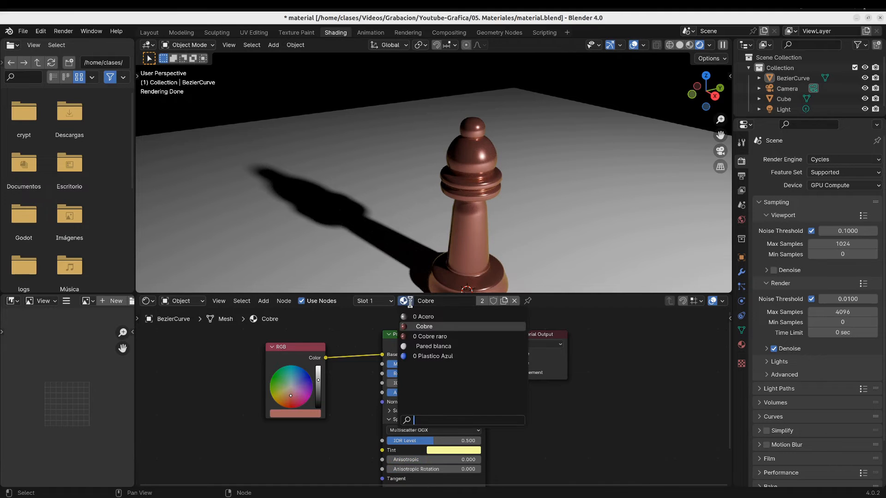
pyautogui.click(429, 337)
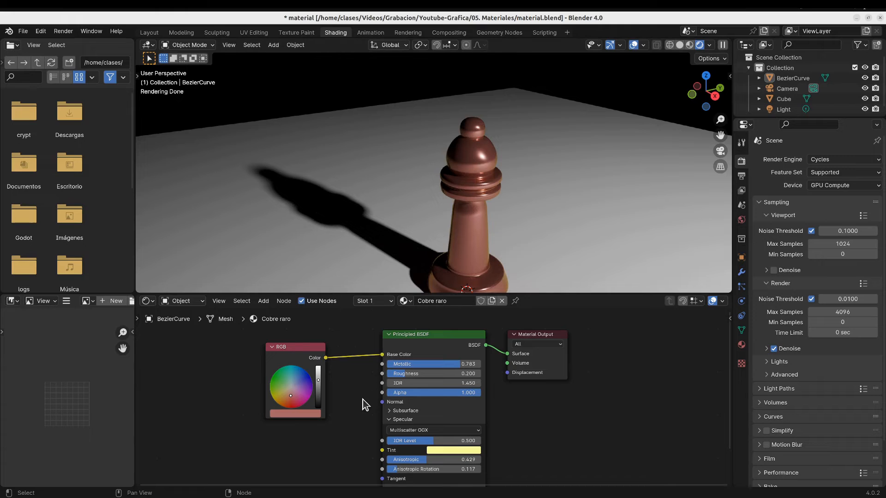
pyautogui.hotkey('ctrl', 's')
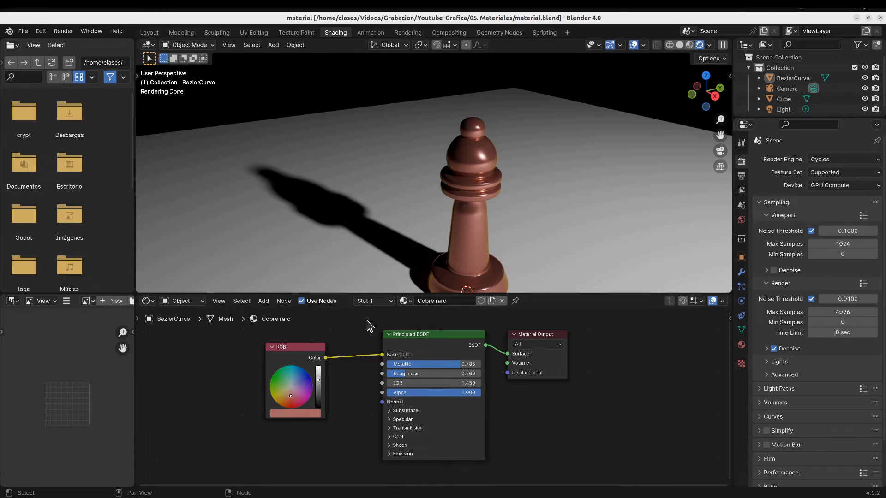
# - Unlink the bishop's current material and create a new one named Cristal
pyautogui.click(500, 301)
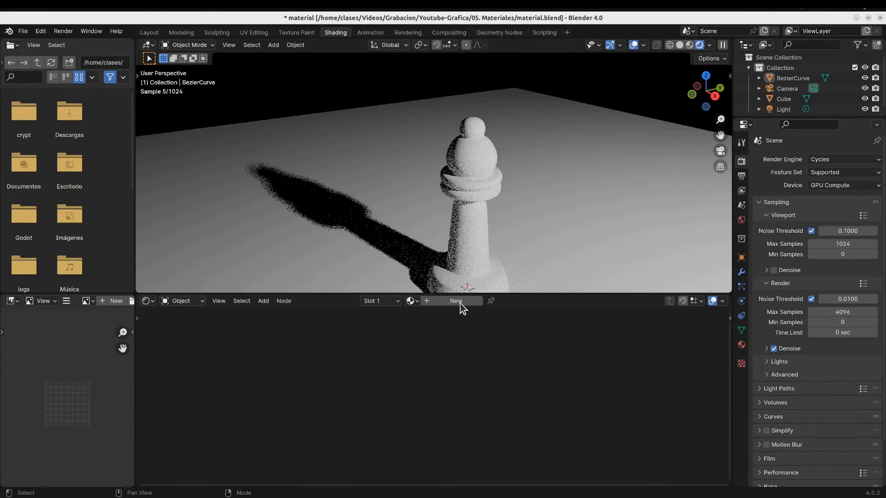
pyautogui.click(460, 301)
pyautogui.click(458, 300)
pyautogui.write('C')
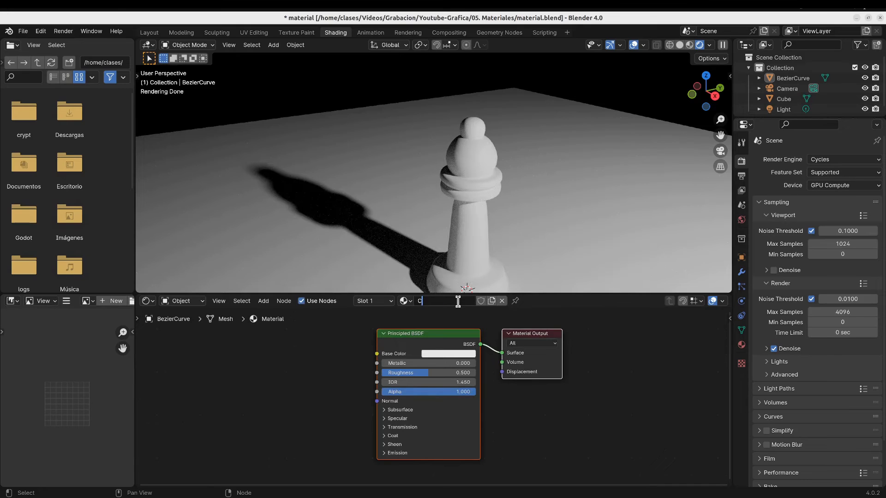
pyautogui.write('ristal')
pyautogui.press('Return')
# - Give Cristal a bright green Base Color and reduce its Alpha to 0.352
pyautogui.moveTo(429, 391); pyautogui.dragTo(391, 391)
pyautogui.click(450, 353)
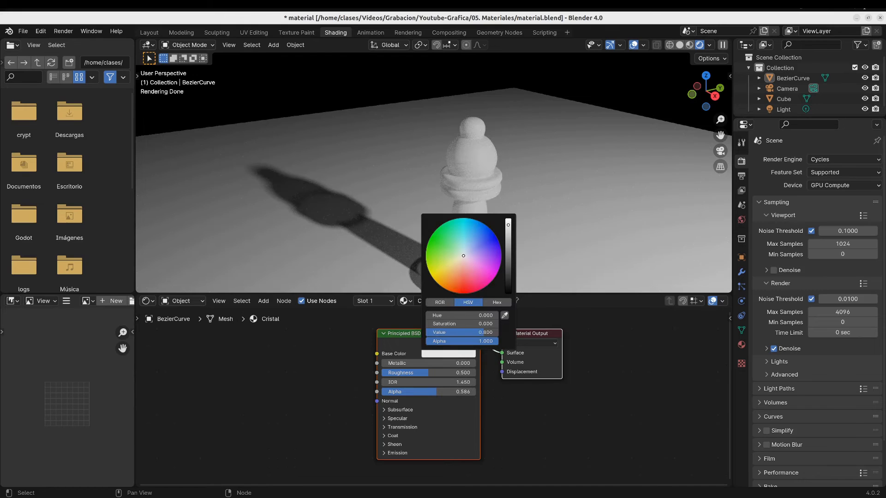
pyautogui.click(434, 249)
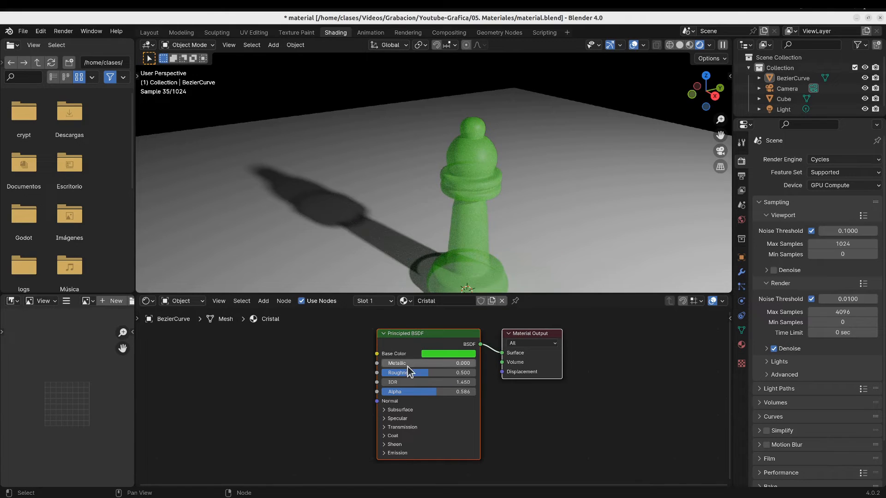
pyautogui.moveTo(409, 392); pyautogui.dragTo(385, 392)
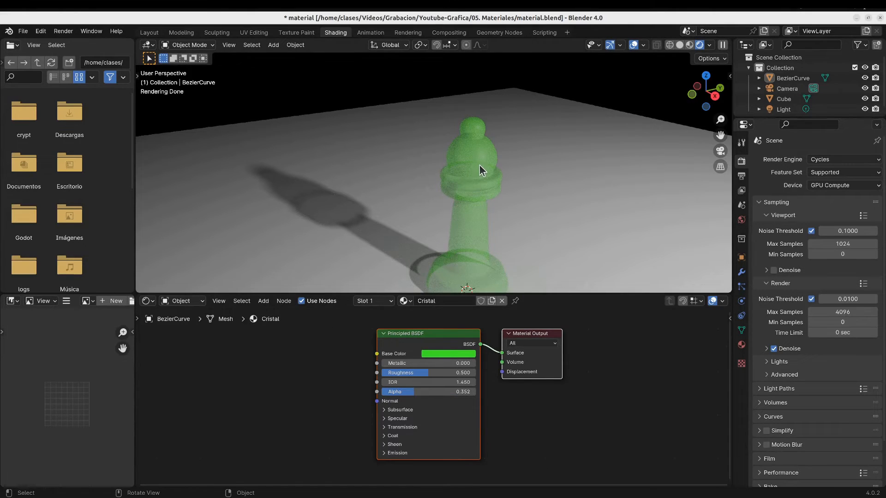
# - Try Cristal's Metallic at 0.538, return it to 0.000, and set Transmission Weight to 0.870
pyautogui.moveTo(428, 364); pyautogui.dragTo(478, 363)
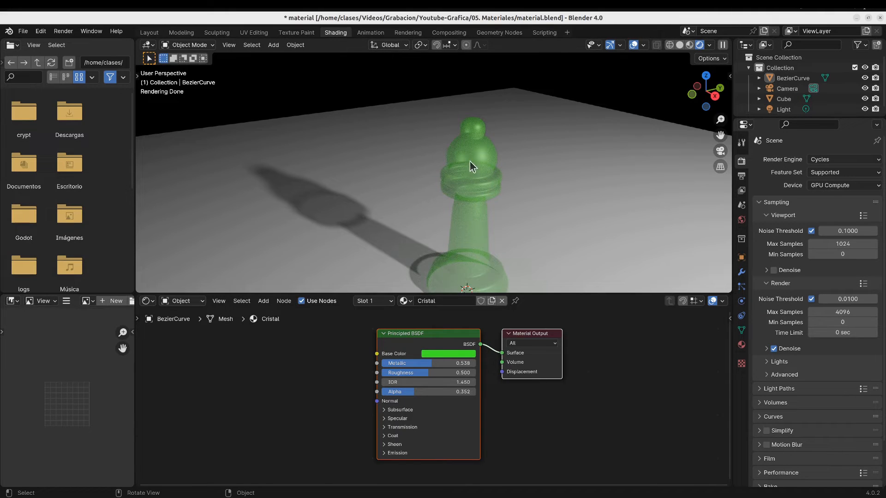
pyautogui.moveTo(473, 363); pyautogui.dragTo(381, 363)
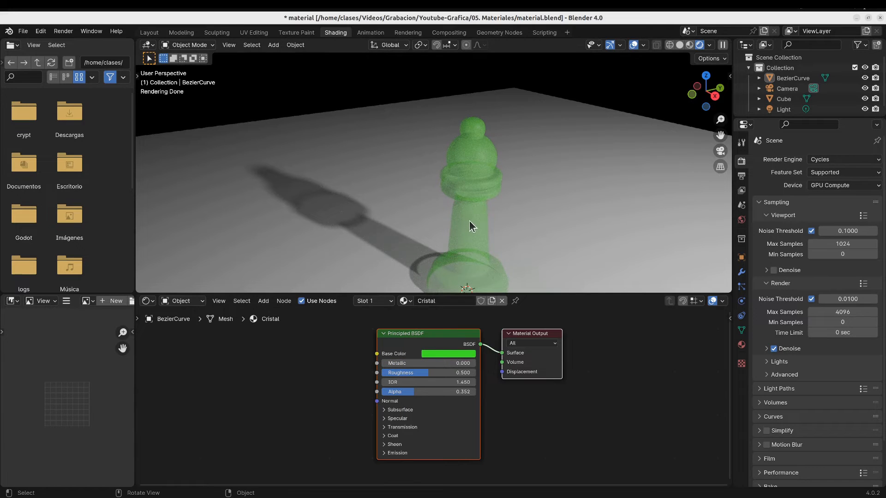
pyautogui.click(385, 427)
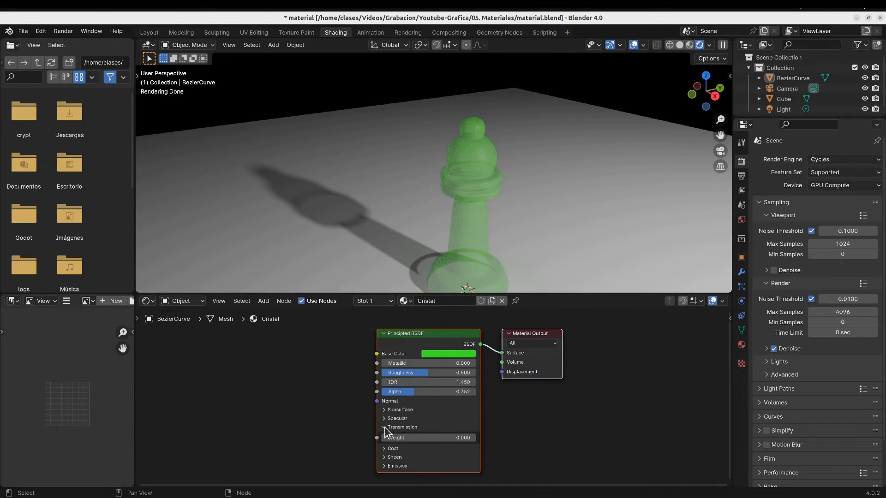
pyautogui.moveTo(389, 439); pyautogui.dragTo(466, 443)
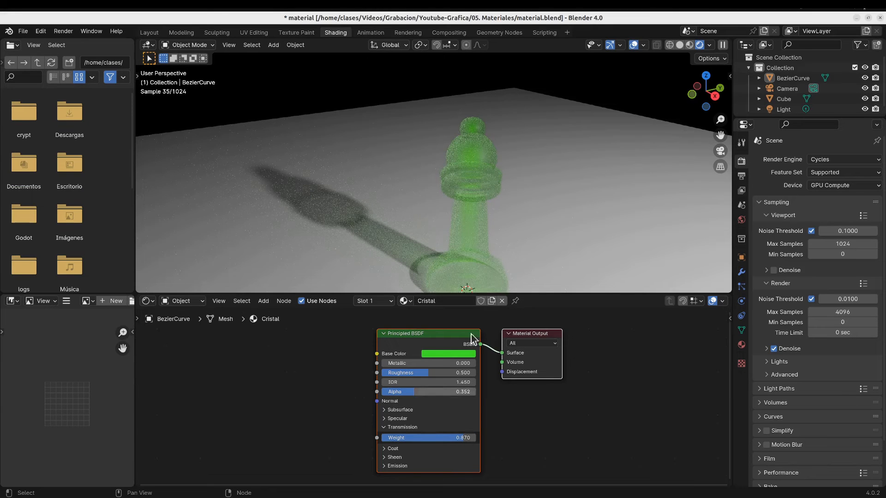
# - Set Cristal's Metallic to 0.458, Roughness to 0.373 and Alpha to 0.811
pyautogui.moveTo(409, 393); pyautogui.dragTo(441, 393)
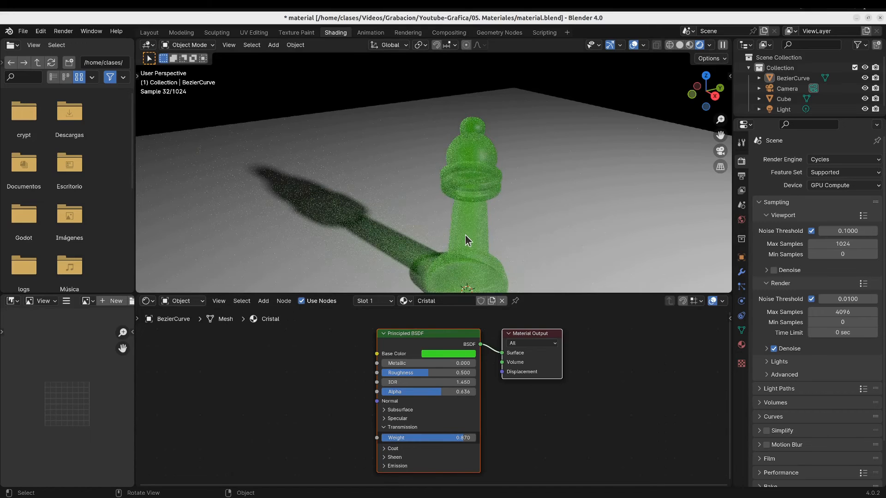
pyautogui.moveTo(389, 363); pyautogui.dragTo(396, 363)
pyautogui.moveTo(407, 363)
pyautogui.mouseDown()
pyautogui.moveTo(418, 363)
pyautogui.moveTo(416, 373)
pyautogui.mouseUp()
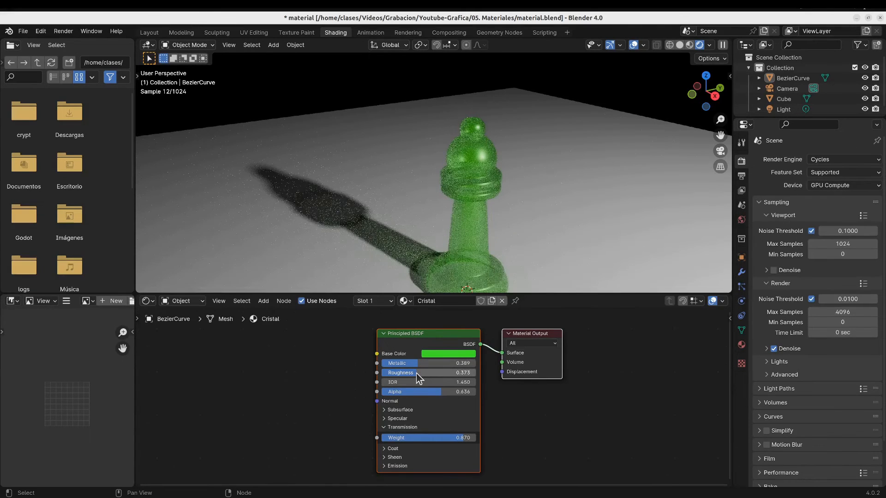
pyautogui.moveTo(418, 362); pyautogui.dragTo(424, 363)
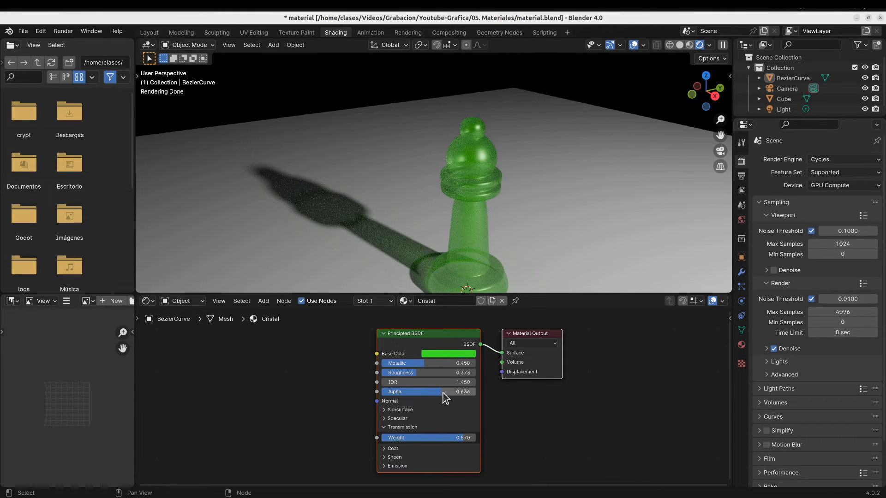
pyautogui.moveTo(443, 393); pyautogui.dragTo(458, 392)
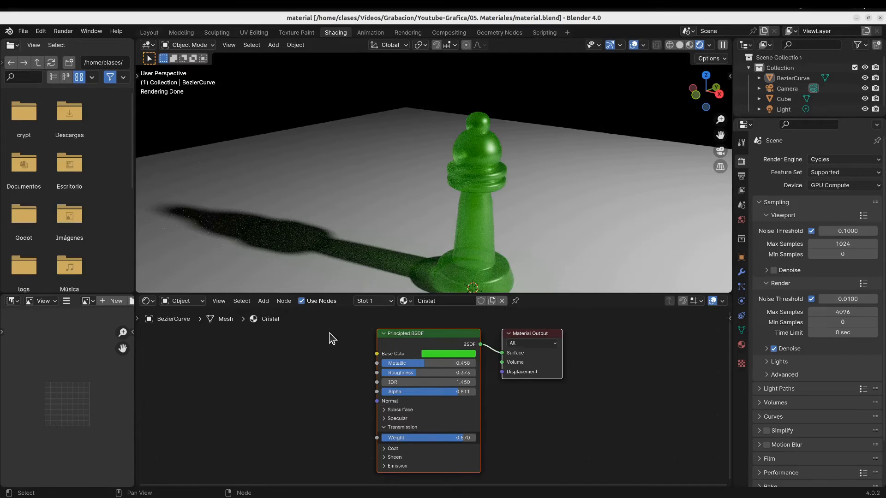
# - Unlink Cristal from the bishop and create a new material named Cuero
pyautogui.click(502, 301)
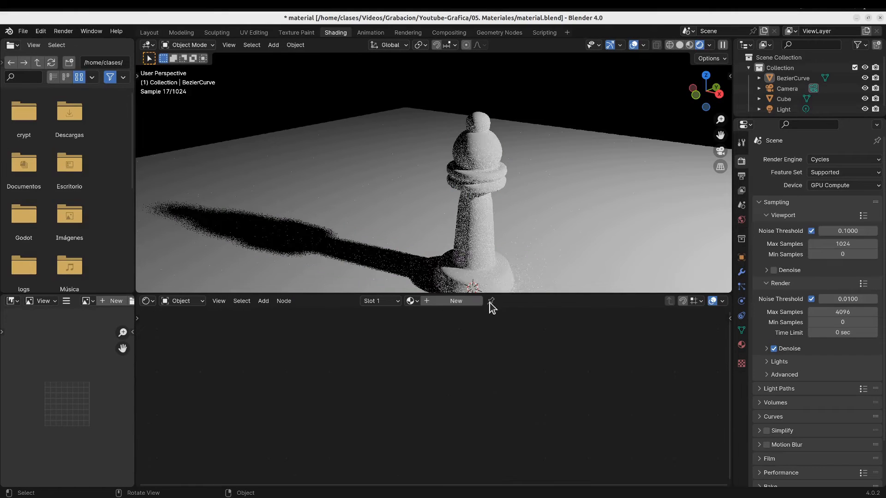
pyautogui.click(463, 301)
pyautogui.click(447, 302)
pyautogui.write('Cuero')
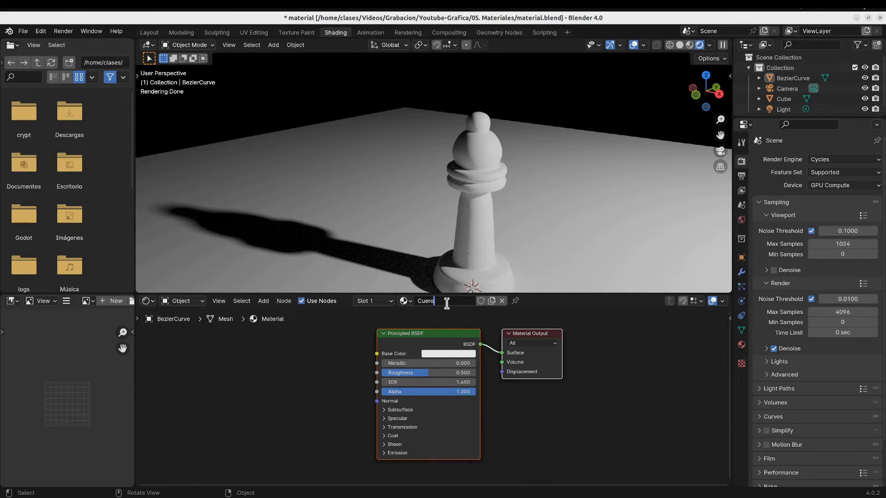
pyautogui.press('Return')
# - Set Cuero's Base Color to a reddish brown with Hue 0.010, Saturation 0.917 and Value 0.219
pyautogui.click(447, 354)
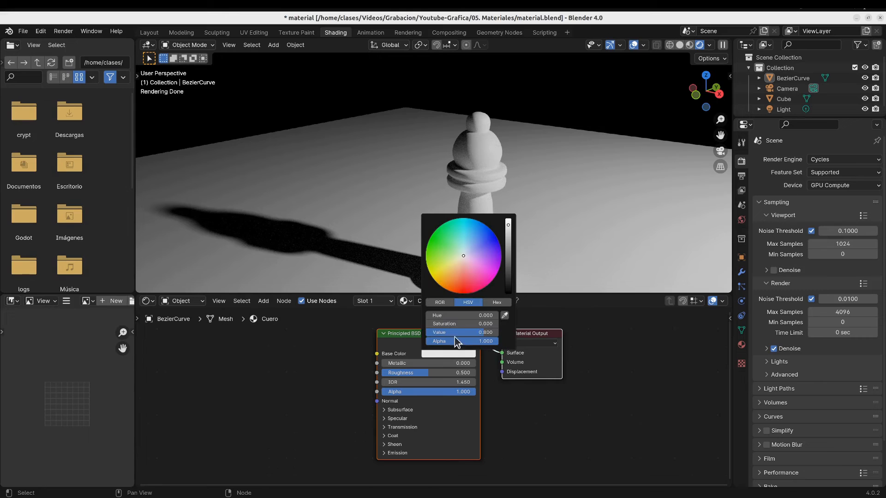
pyautogui.click(454, 282)
pyautogui.click(458, 285)
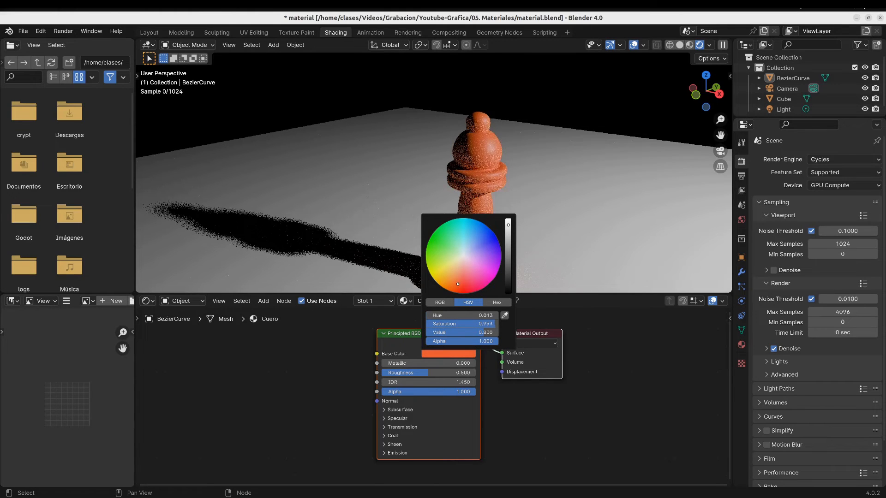
pyautogui.click(508, 249)
pyautogui.click(508, 256)
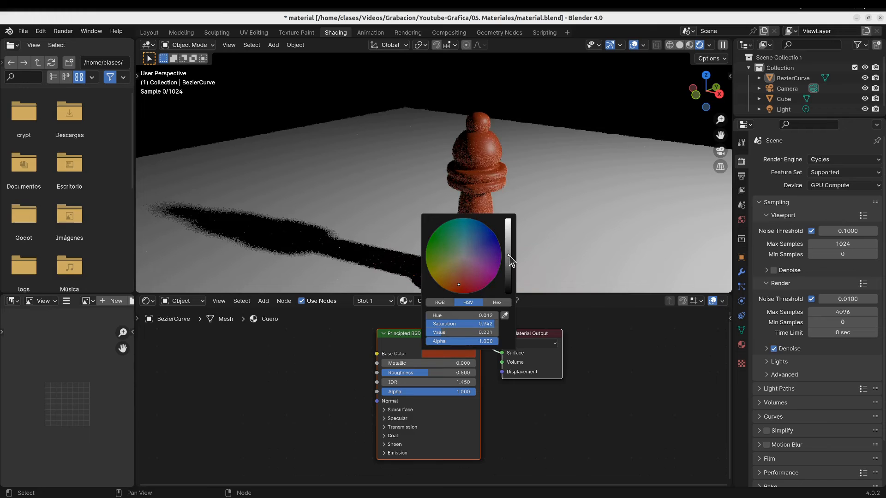
pyautogui.click(459, 279)
pyautogui.moveTo(459, 280); pyautogui.dragTo(459, 282)
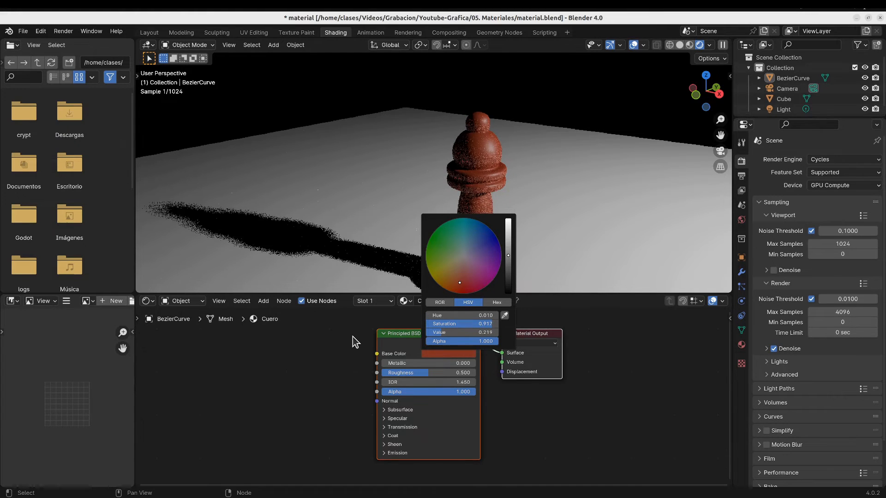
# - Set Cuero's Coat Weight to 0.538 and Coat Roughness to 0.342, and shift its Base Color to a darker red with Hue 0.004
pyautogui.click(385, 435)
pyautogui.moveTo(391, 451); pyautogui.dragTo(414, 456)
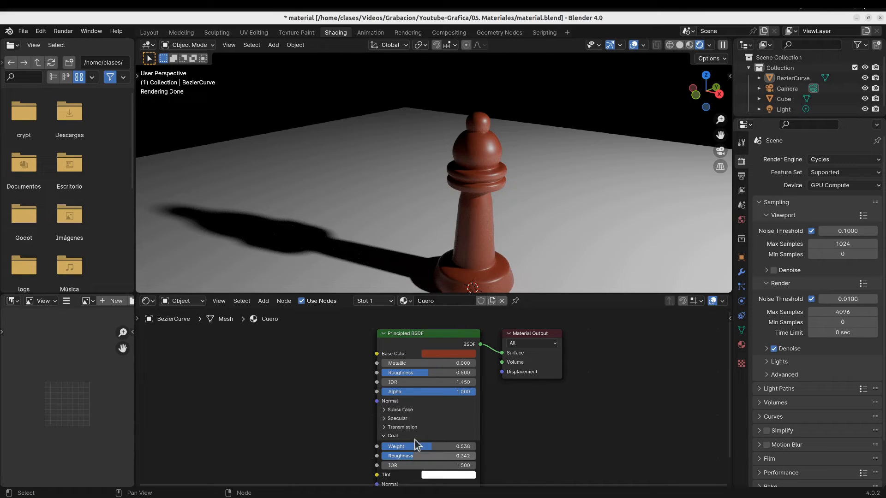
pyautogui.click(443, 353)
pyautogui.click(461, 286)
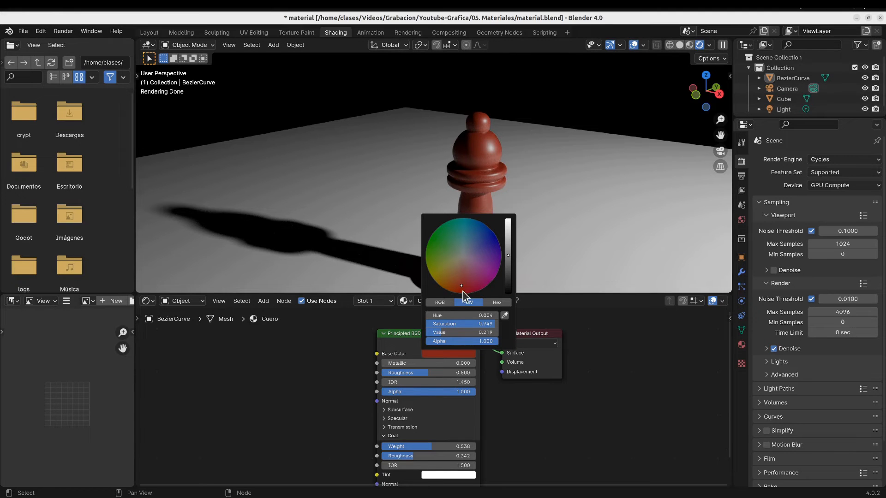
pyautogui.moveTo(509, 254); pyautogui.dragTo(508, 264)
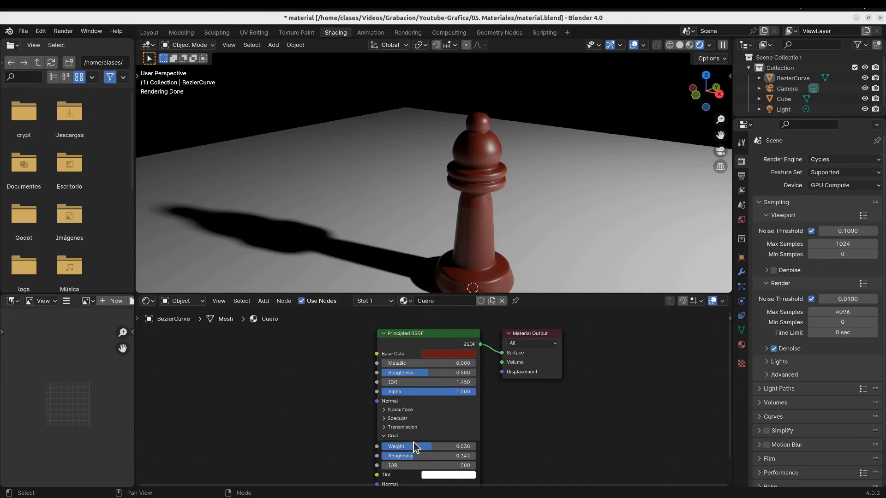
# - Try Cuero's Coat Weight at 1.000, and settle on Weight 0.808 with Coat Roughness 0.642
pyautogui.moveTo(415, 447); pyautogui.dragTo(475, 446)
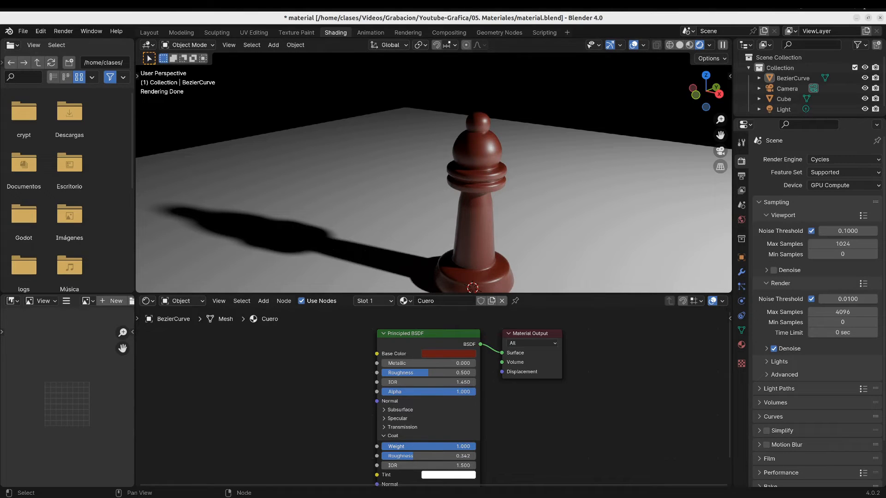
pyautogui.moveTo(473, 446); pyautogui.dragTo(454, 458)
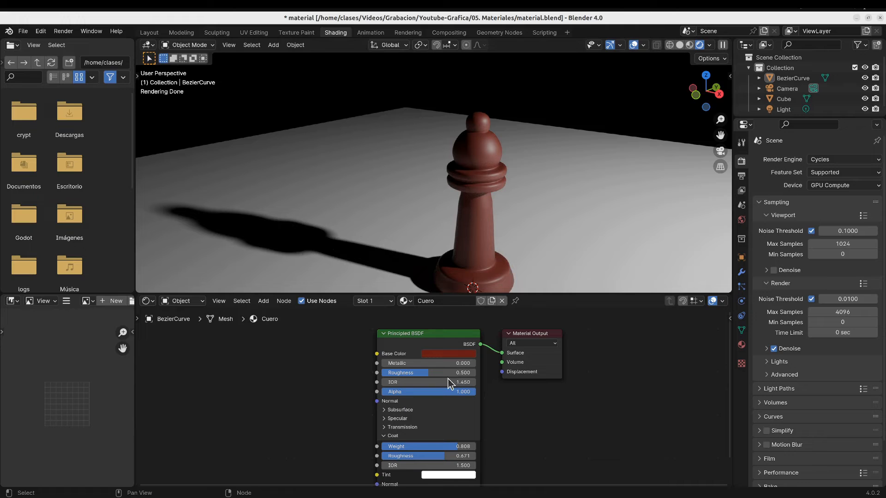
pyautogui.moveTo(438, 458); pyautogui.dragTo(443, 455)
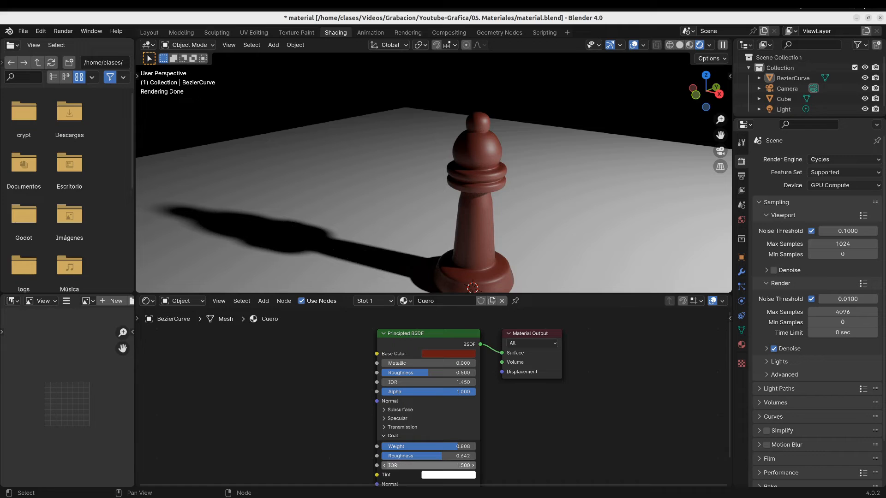
# - Try Cuero's Coat IOR at 1.800 and 1.000, and settle on 1.200
pyautogui.moveTo(444, 465); pyautogui.dragTo(493, 465)
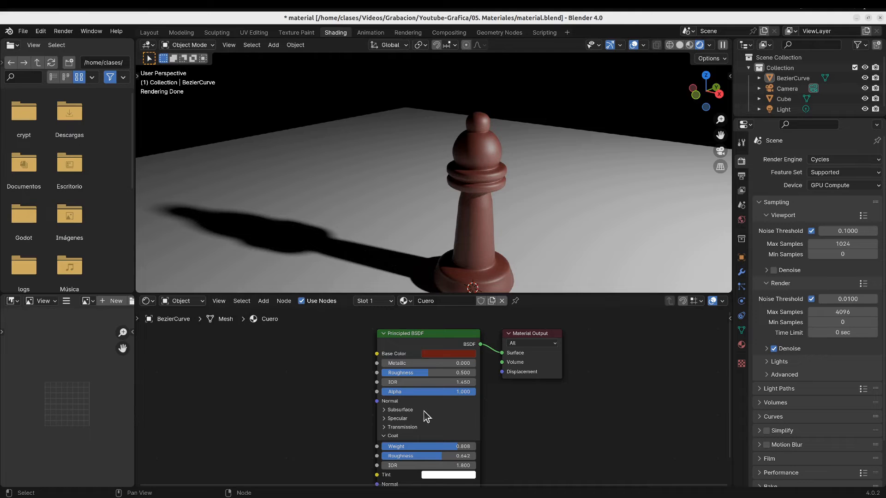
pyautogui.moveTo(411, 465); pyautogui.dragTo(365, 465)
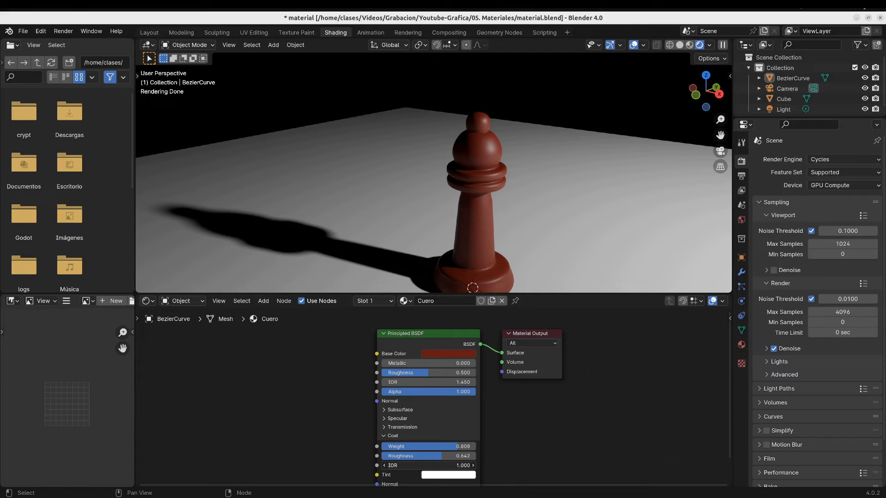
pyautogui.click(472, 467)
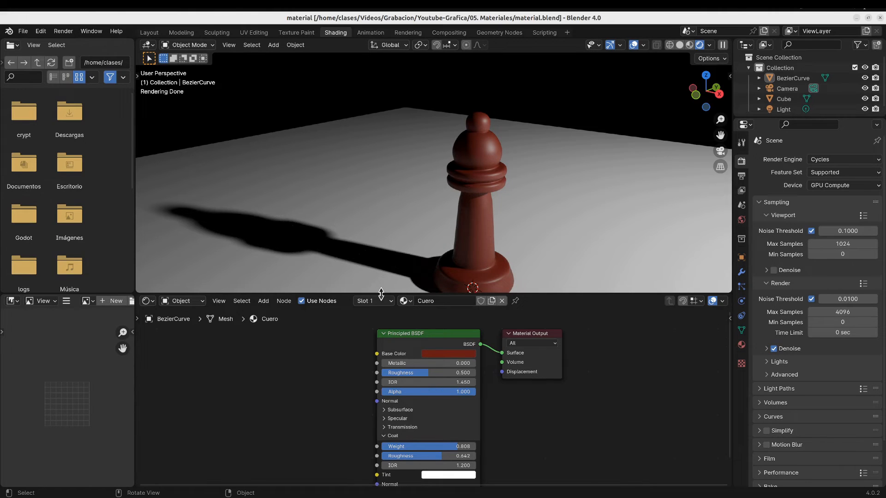
# - Review the materials stored in the file, and enable Fake User for Cuero
pyautogui.click(406, 301)
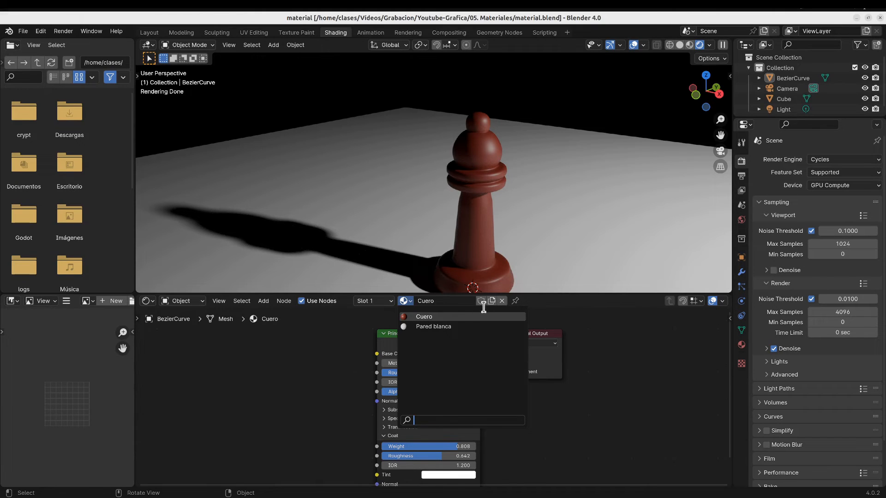
pyautogui.click(542, 314)
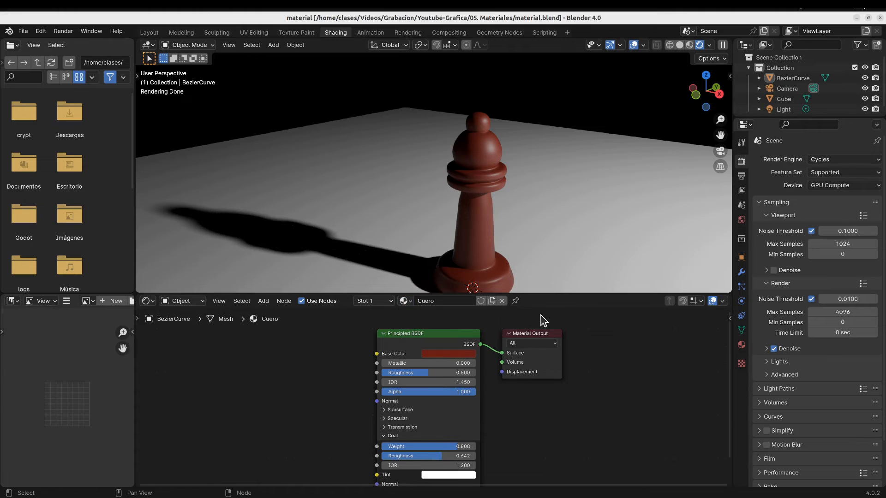
pyautogui.click(480, 304)
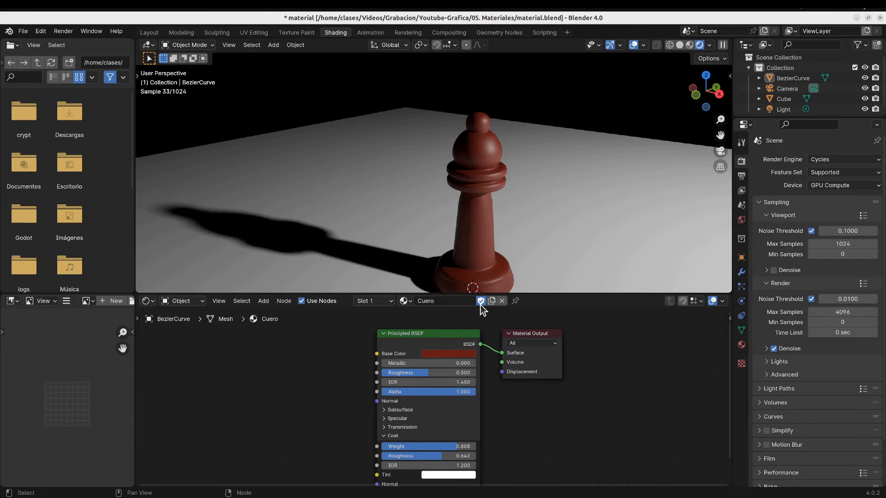
# - Assign Pared blanca to the bishop to enable its Fake User, and switch the bishop back to Cuero
pyautogui.click(407, 302)
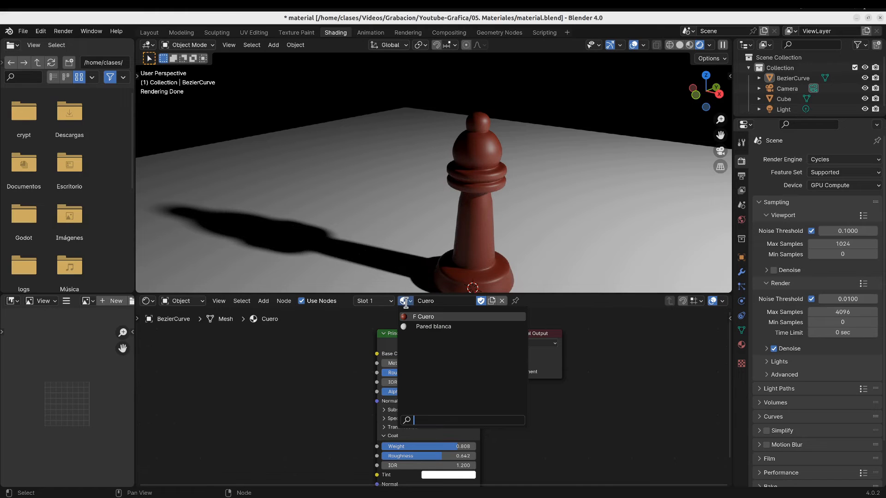
pyautogui.click(417, 326)
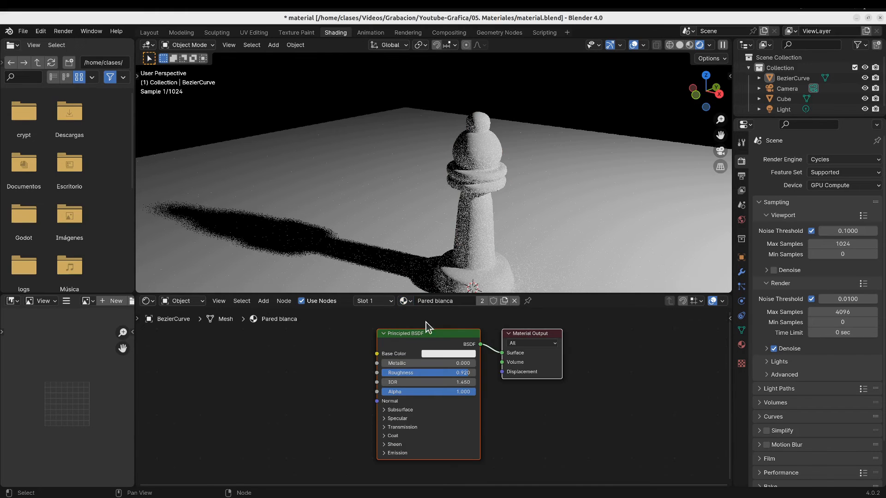
pyautogui.click(493, 301)
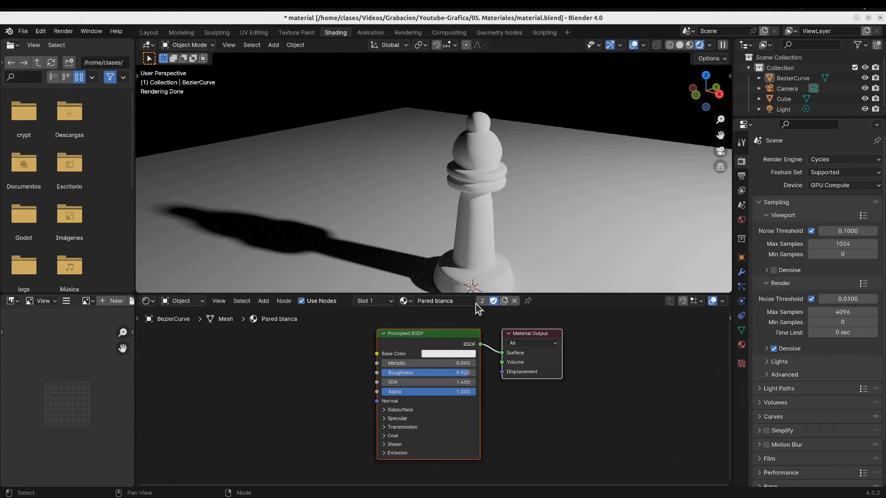
pyautogui.click(408, 301)
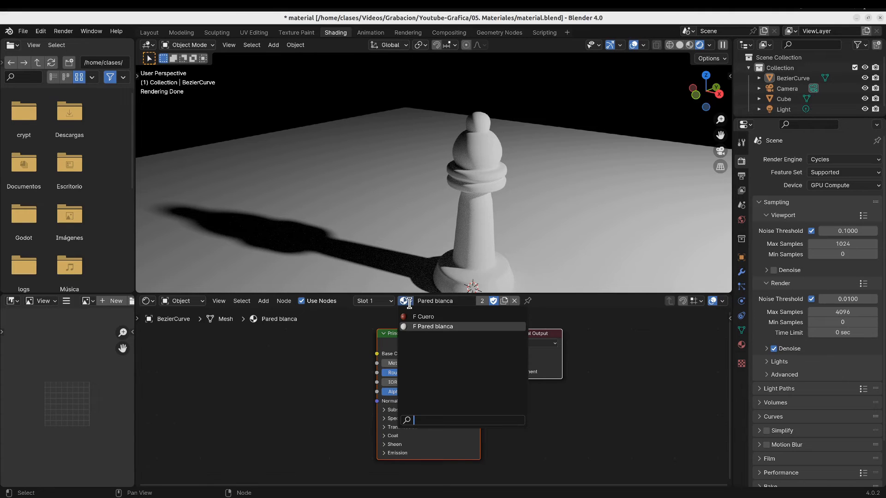
pyautogui.click(422, 316)
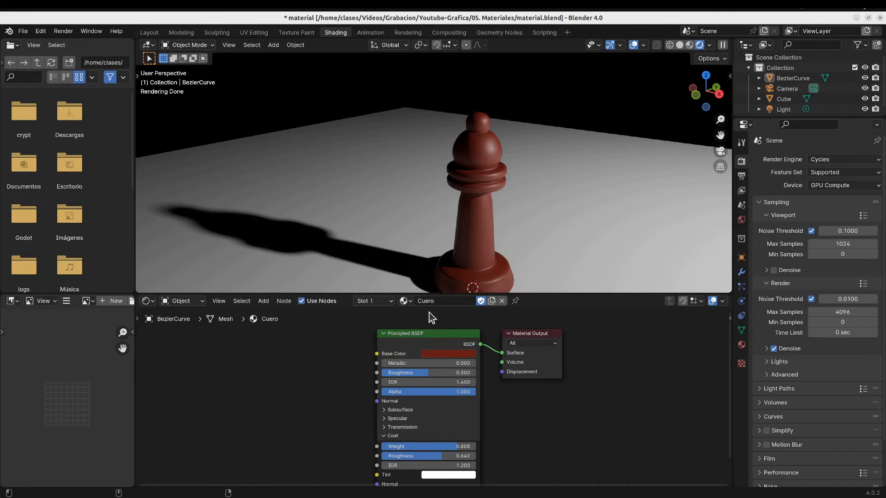
pyautogui.hotkey('ctrl', 'z')
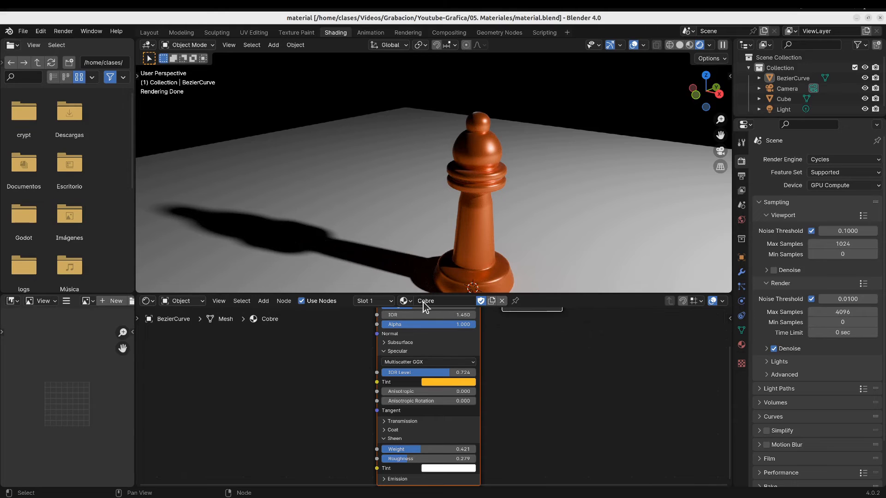
# - Unlink Cobre from the bishop and create a new material named Emision Luz
pyautogui.click(411, 302)
pyautogui.click(410, 302)
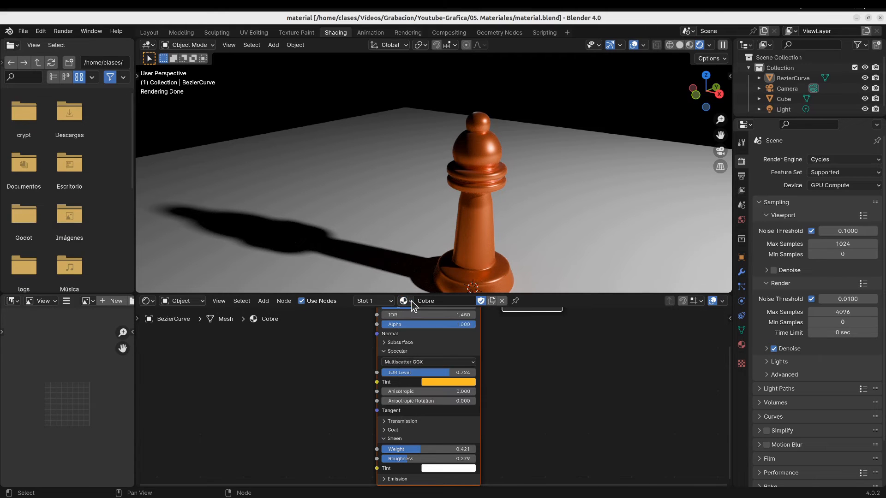
pyautogui.click(505, 302)
pyautogui.click(474, 301)
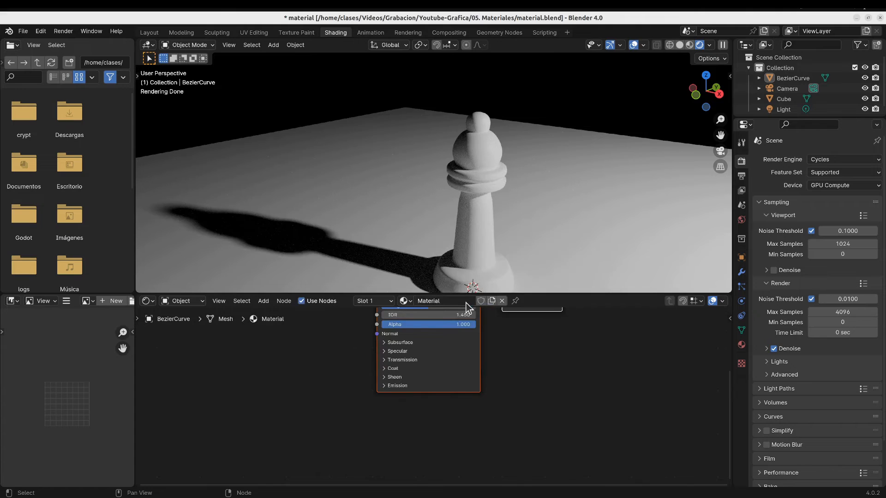
pyautogui.moveTo(442, 371); pyautogui.dragTo(441, 433, button='middle')
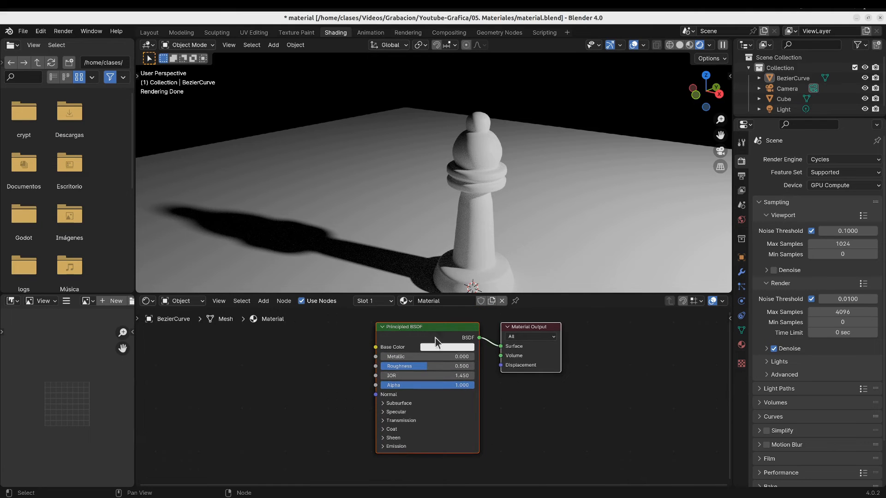
pyautogui.click(436, 303)
pyautogui.write('Emision Luz')
pyautogui.press('Return')
# - Set Emision Luz's Base Color to blue with Hue 0.564, and its Emission to cyan with Hue 0.532 and Strength 4.200
pyautogui.click(444, 347)
pyautogui.click(473, 236)
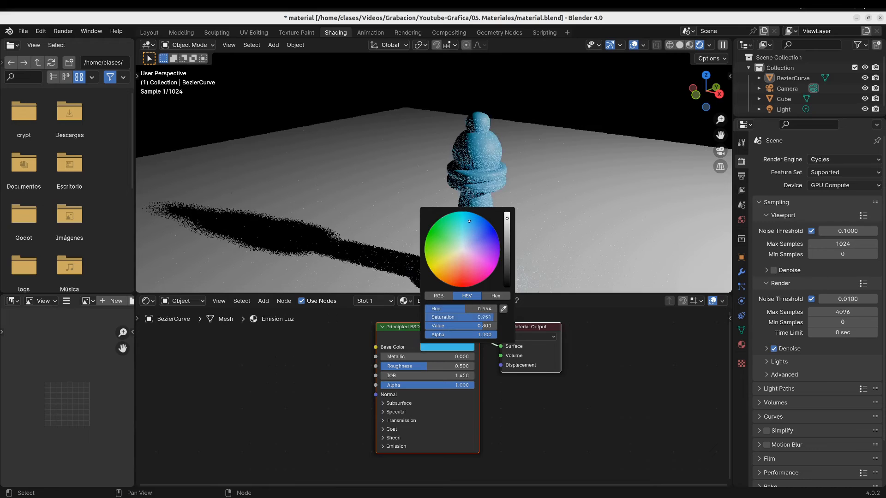
pyautogui.click(383, 446)
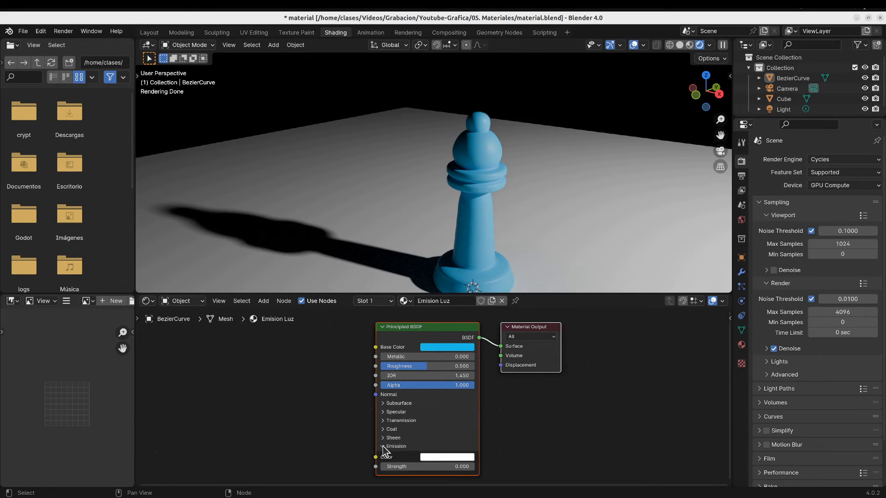
pyautogui.click(443, 457)
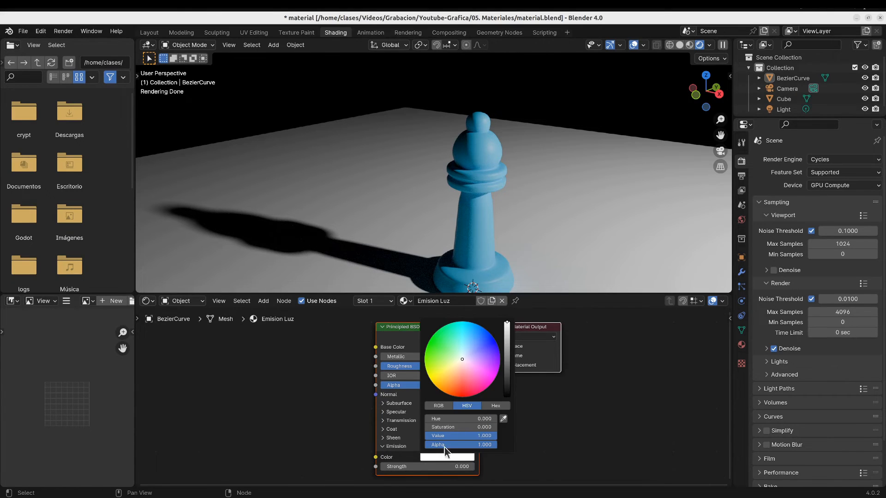
pyautogui.moveTo(464, 362); pyautogui.dragTo(466, 325)
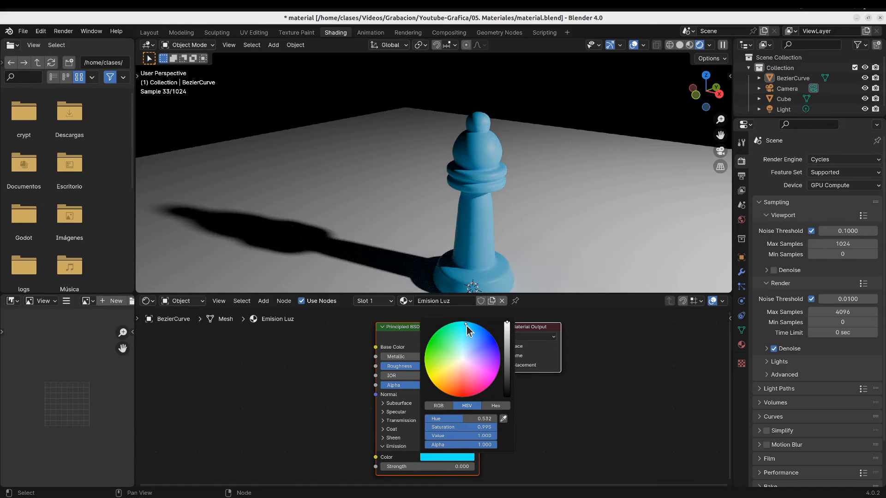
pyautogui.click(507, 327)
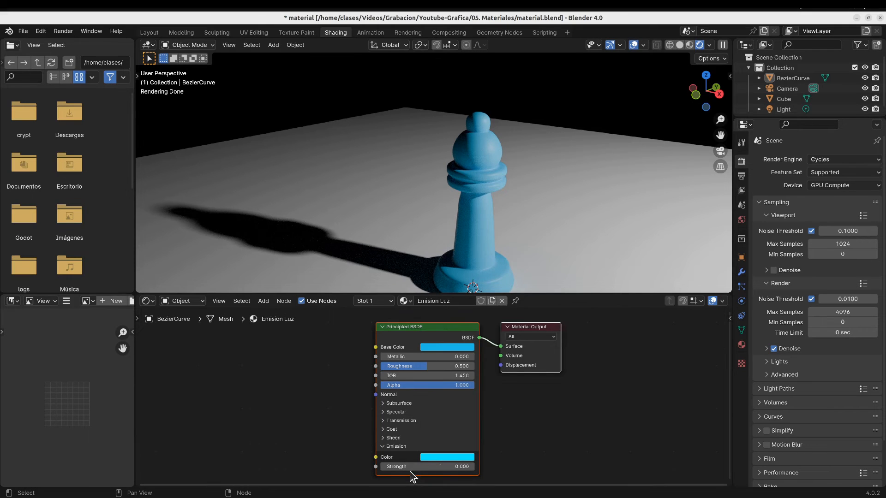
pyautogui.moveTo(427, 466); pyautogui.dragTo(446, 466)
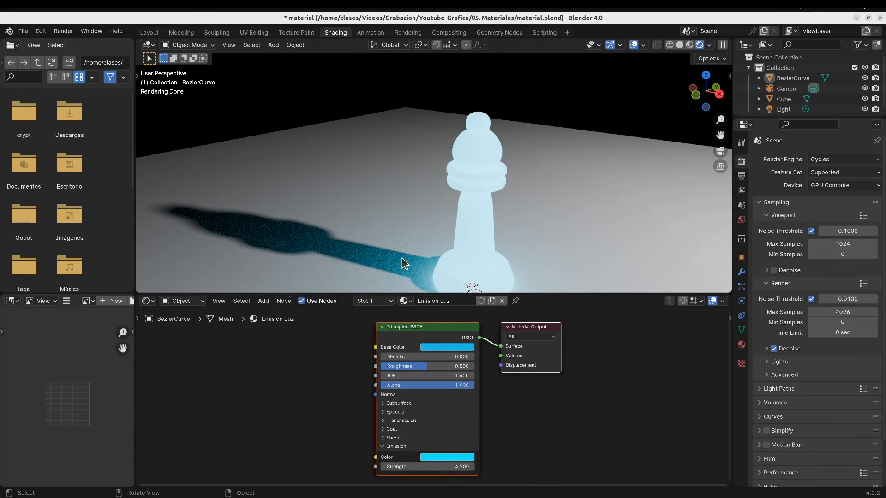
# - Temporarily hide the scene Light while raising the bishop's Emission Strength to 13.800, and show the Light again
pyautogui.scroll(-3, 561, 200)
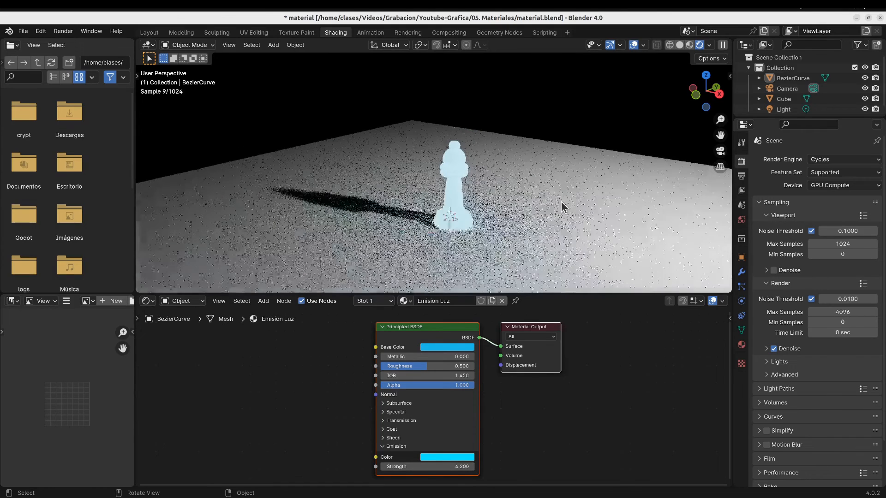
pyautogui.scroll(-3, 561, 201)
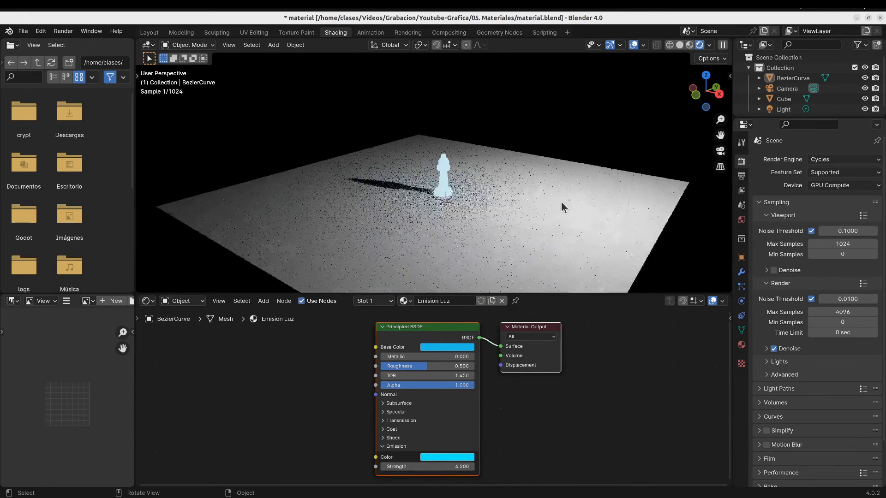
pyautogui.moveTo(561, 202); pyautogui.dragTo(654, 148, button='middle')
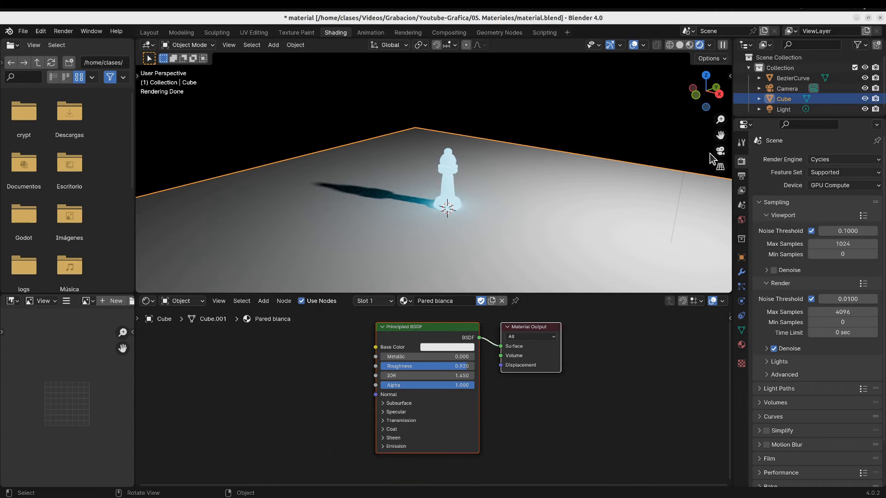
pyautogui.click(779, 109)
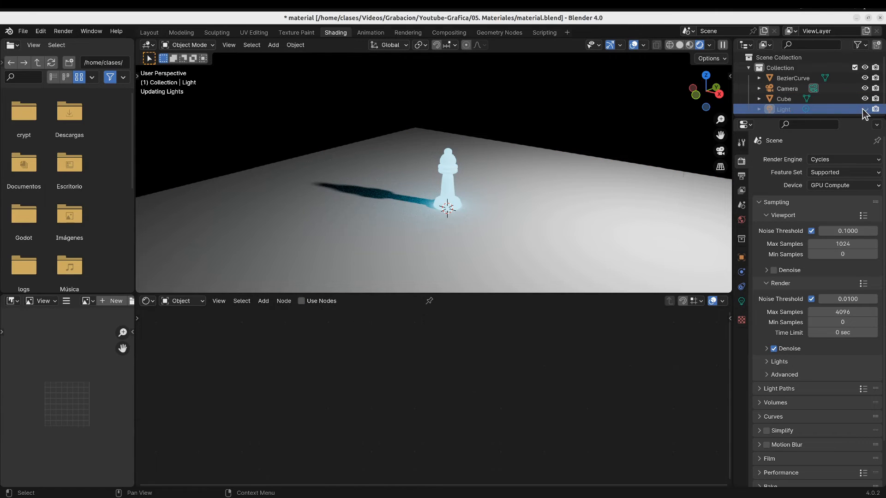
pyautogui.scroll(3, 552, 175)
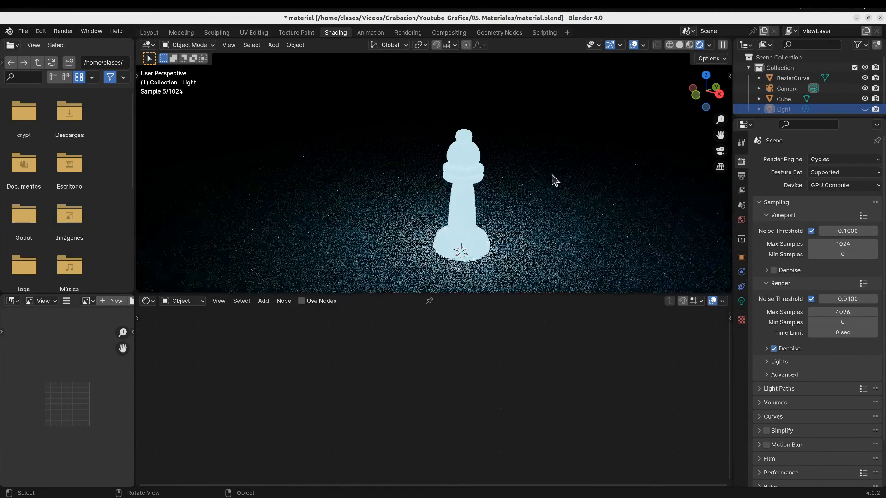
pyautogui.click(465, 220)
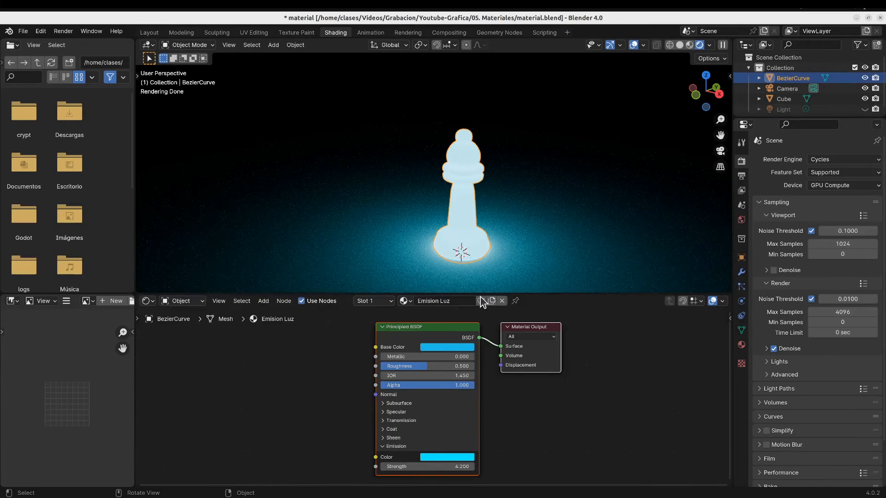
pyautogui.moveTo(435, 466); pyautogui.dragTo(533, 466)
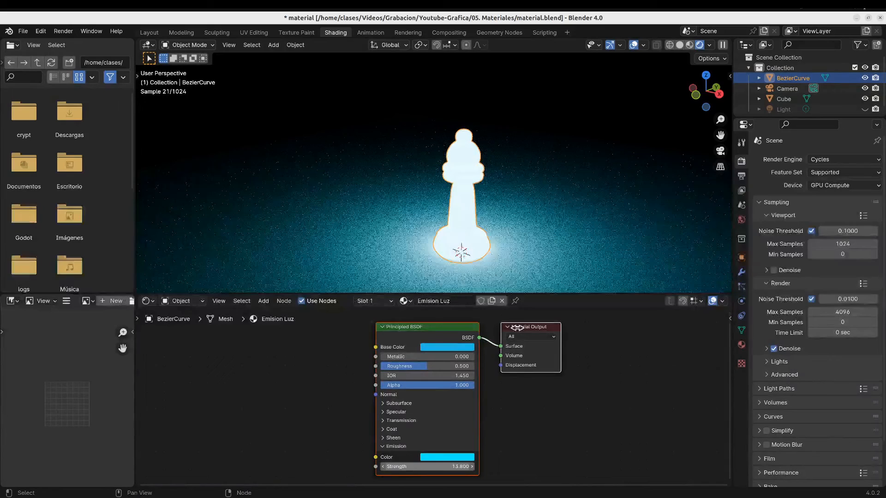
pyautogui.click(864, 109)
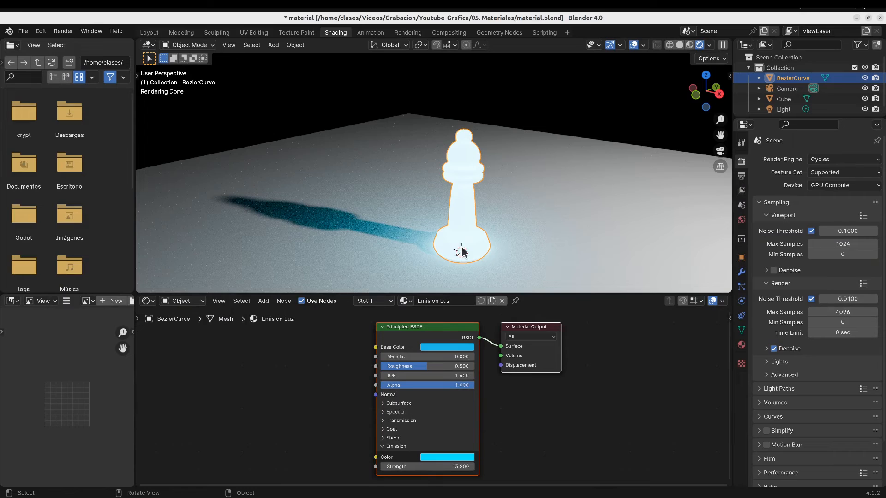
# - Rename the bishop's material to Emision Luz Azul and enable its Fake User
pyautogui.click(460, 301)
pyautogui.write('Azul')
pyautogui.press('Return')
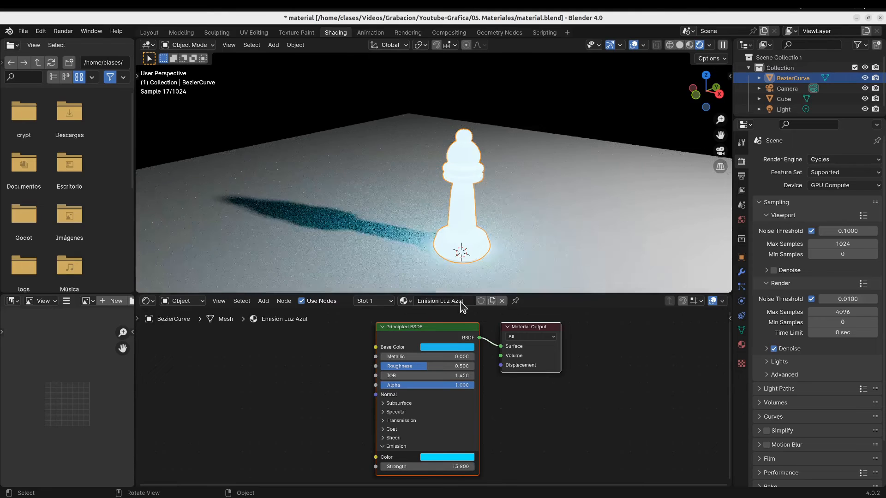
pyautogui.click(479, 302)
pyautogui.click(405, 300)
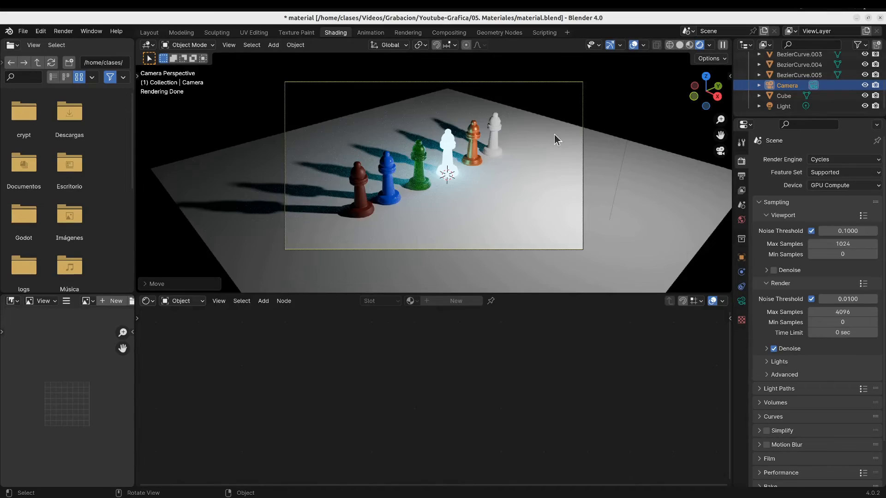
# - Duplicate the glowing bishop twice along the X axis, placing one copy on each side of the original
pyautogui.click(448, 153)
pyautogui.hotkey('shift', 'd')
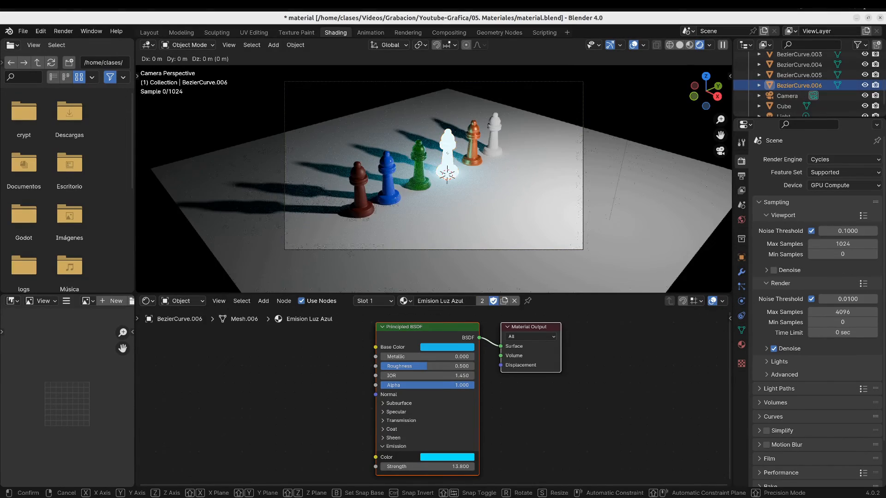
pyautogui.press('x')
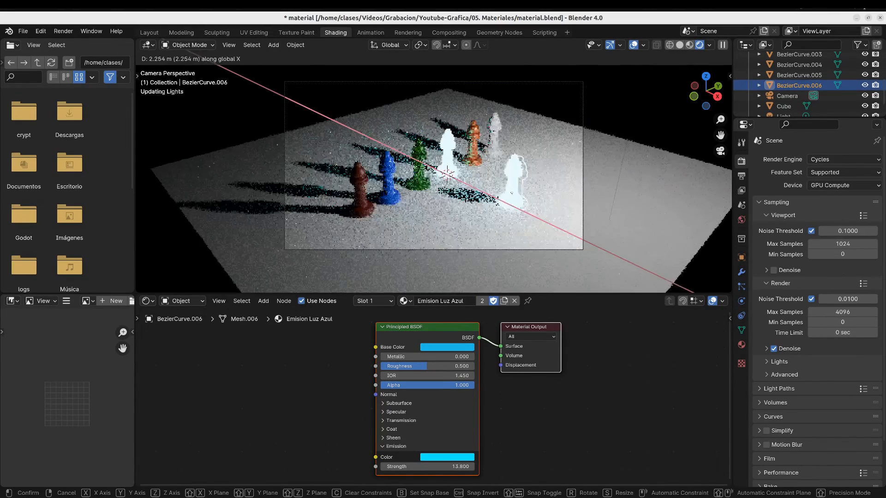
pyautogui.click(512, 198)
pyautogui.hotkey('shift', 'd')
pyautogui.press('x')
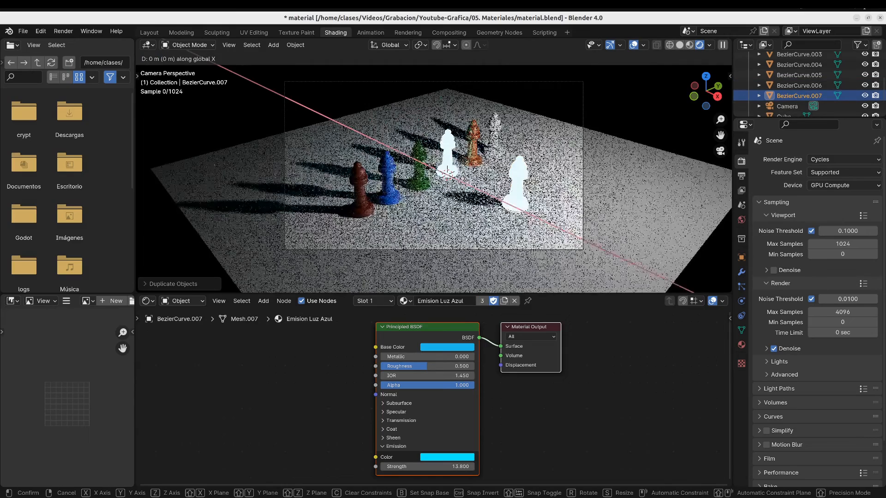
pyautogui.click(625, 155)
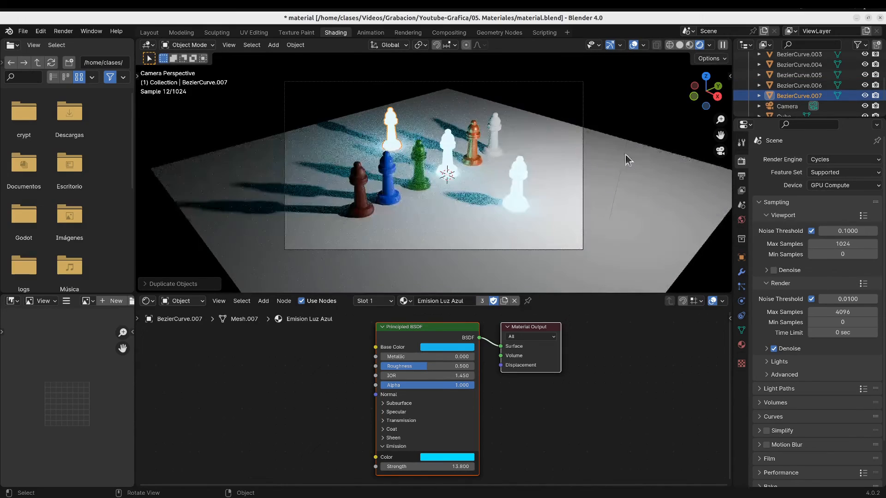
# - Hide the scene Light and duplicate the two outer glowing bishops along the negative Y axis
pyautogui.scroll(-2, 803, 107)
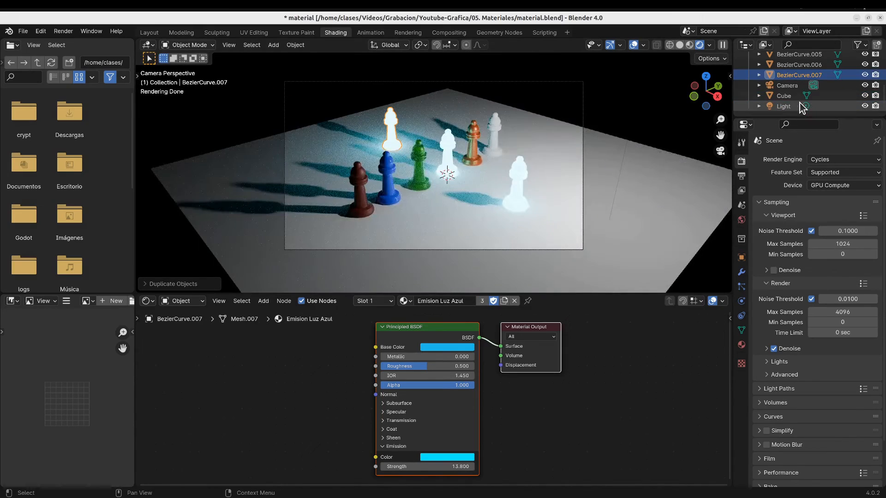
pyautogui.click(864, 107)
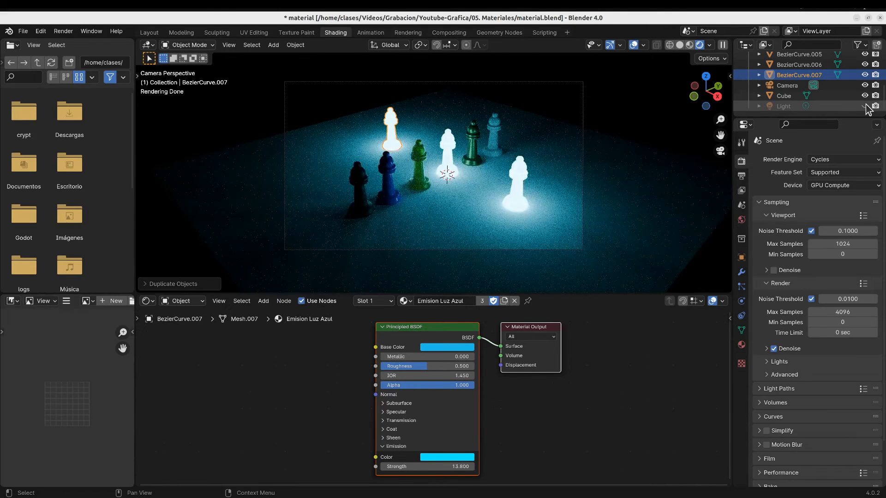
pyautogui.keyDown('shift'); pyautogui.click(516, 205); pyautogui.keyUp('shift')
pyautogui.hotkey('shift', 'd')
pyautogui.press('x')
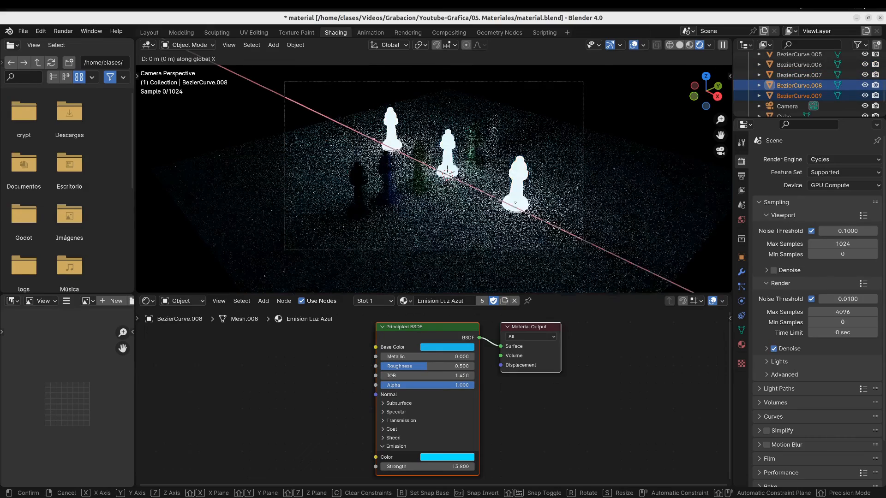
pyautogui.press('y')
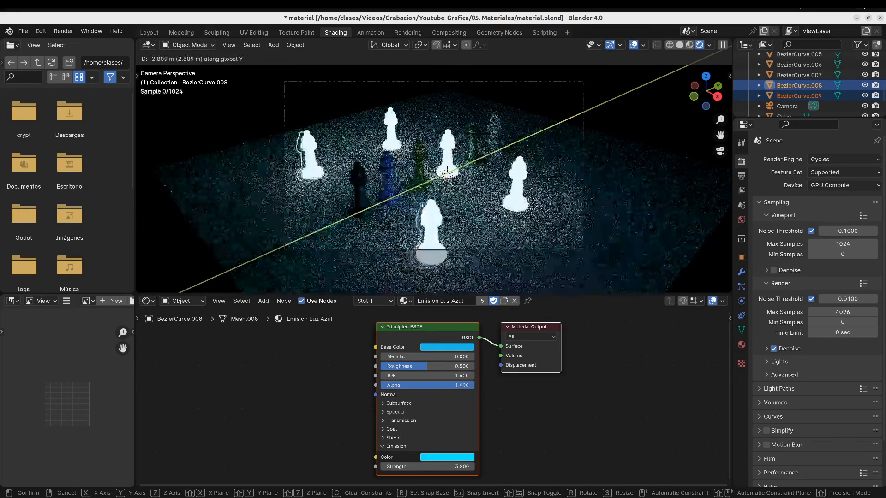
pyautogui.click(424, 252)
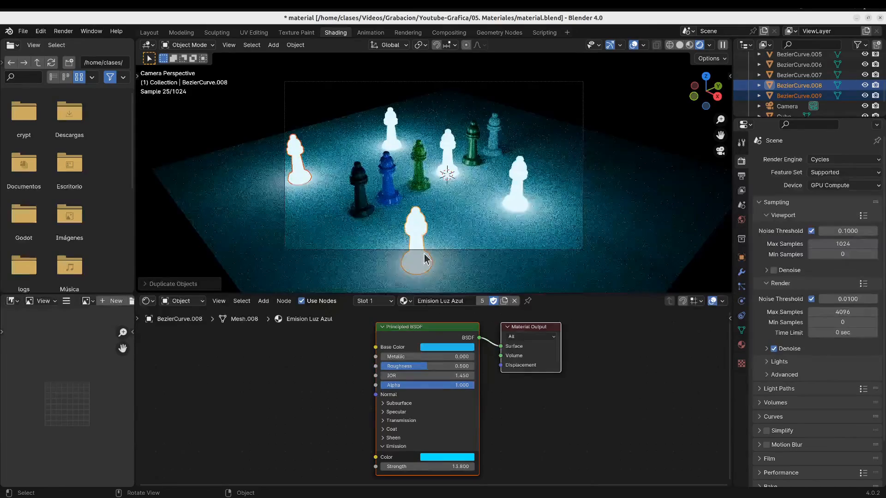
# - Duplicate the two selected glowing bishops and place the copies about 6.4 m along the positive Y axis
pyautogui.hotkey('shift', 'd')
pyautogui.press('y')
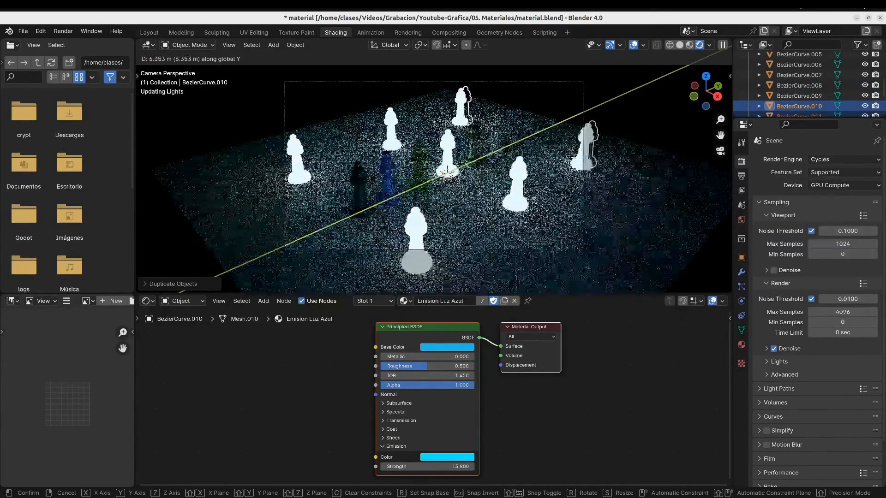
pyautogui.click(519, 170)
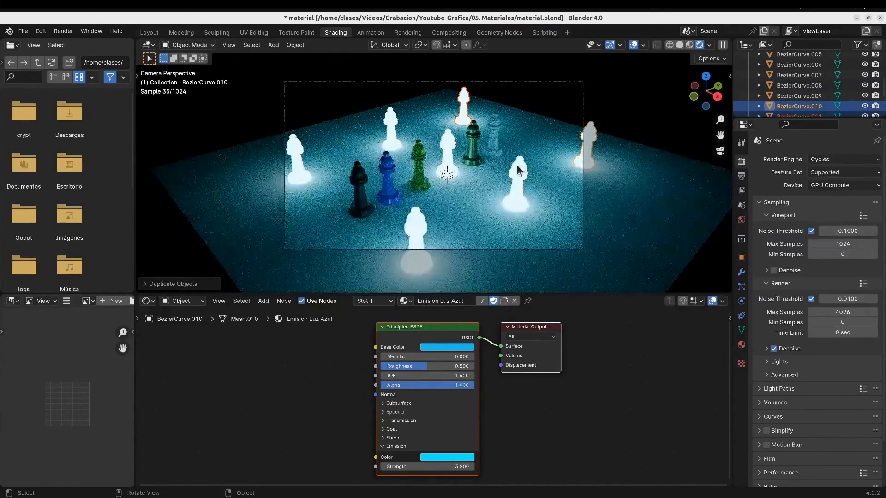
# - Render the still image of the bishops lit by the glowing copies and reposition the render window
pyautogui.click(69, 32)
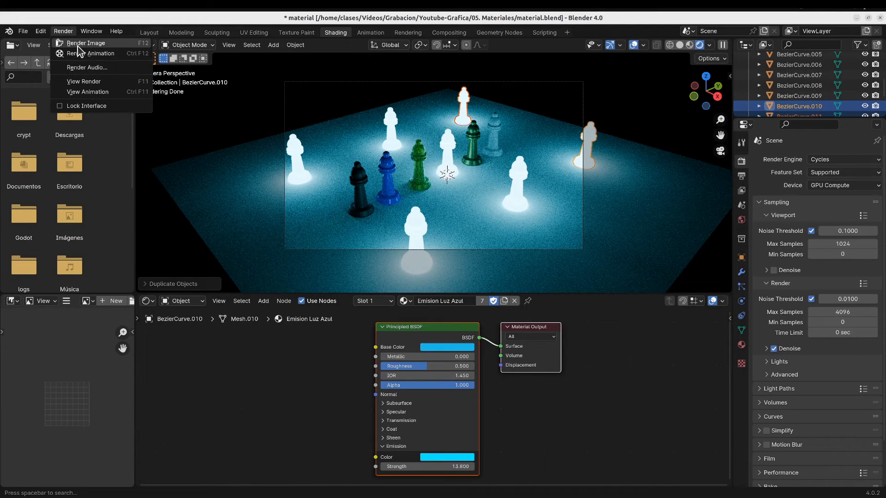
pyautogui.click(80, 44)
pyautogui.moveTo(137, 32); pyautogui.dragTo(452, 107)
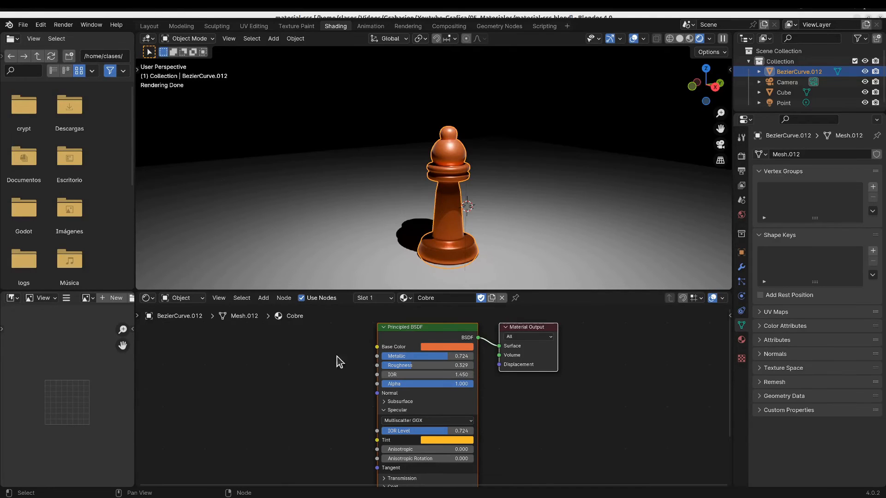
# - Unlink the Cobre material from the single bishop and give it a new material named Cera
pyautogui.click(501, 298)
pyautogui.click(455, 300)
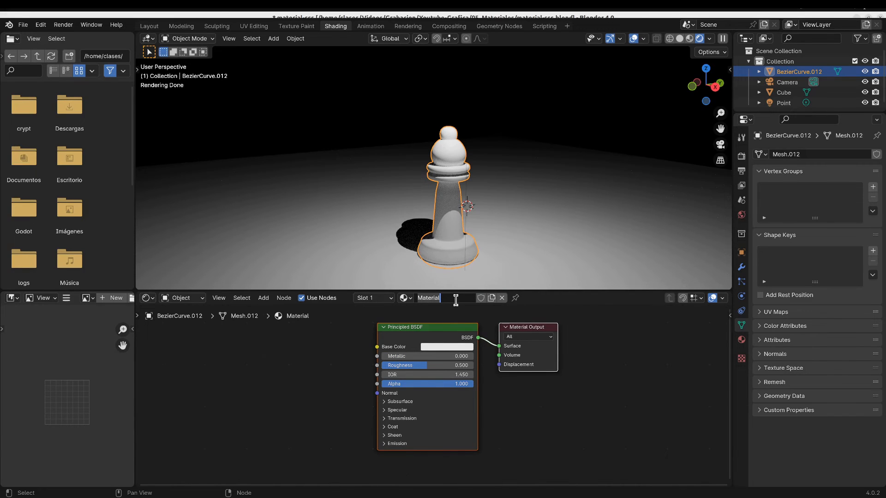
pyautogui.click(455, 300)
pyautogui.write('Cera')
pyautogui.press('Return')
# - Set the Cera material's Base Color to a pale yellow and darken it slightly to a muted wax tone
pyautogui.click(427, 350)
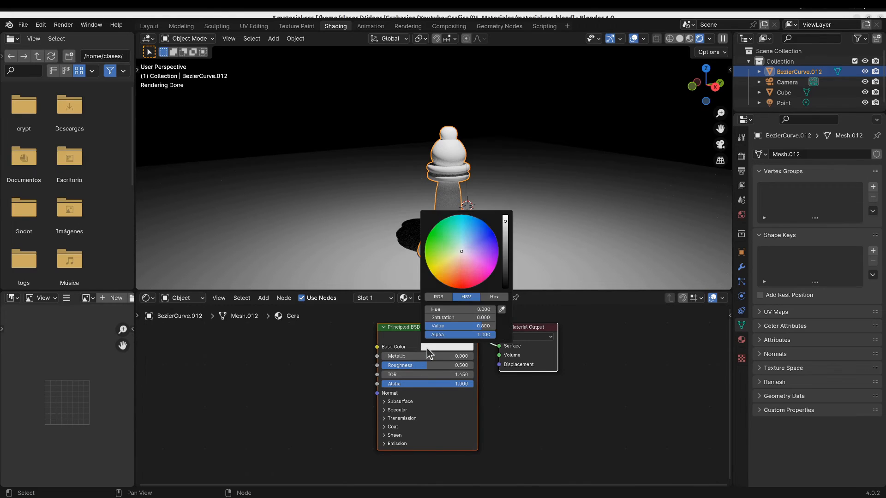
pyautogui.click(438, 262)
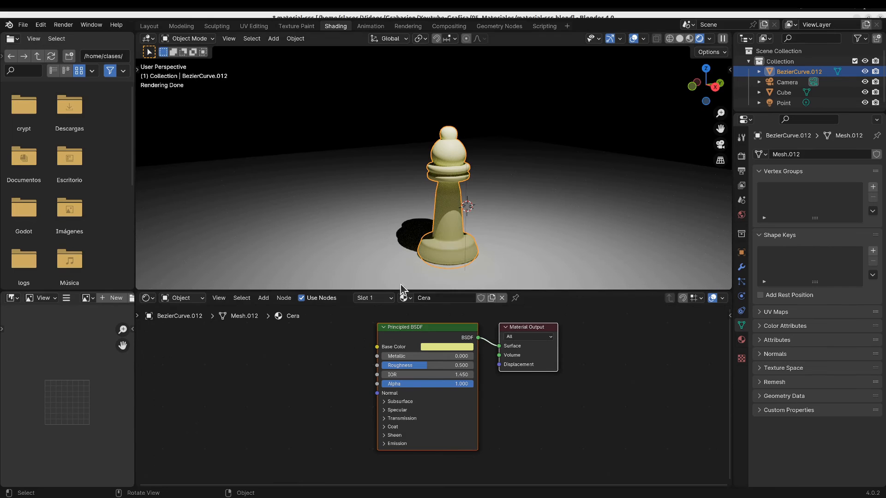
pyautogui.click(425, 350)
pyautogui.moveTo(505, 242); pyautogui.dragTo(505, 235)
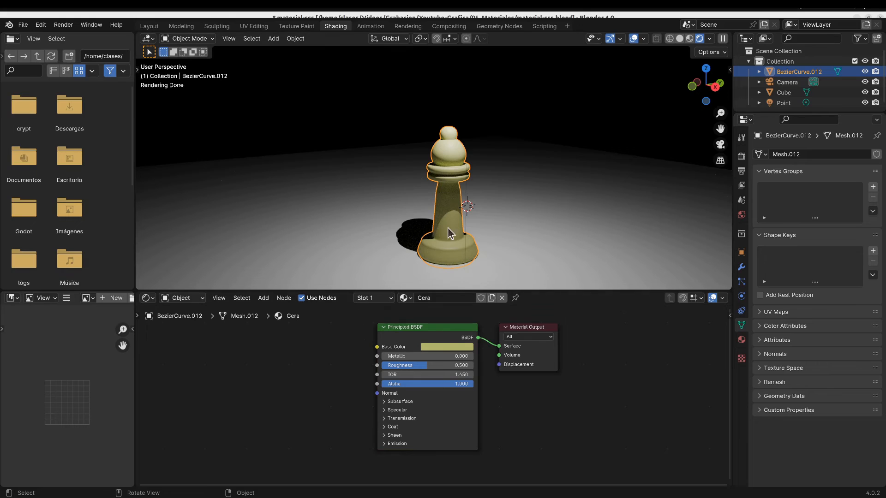
# - Set the Cera material's Roughness to 0.189 and its Specular IOR Level to 0.835
pyautogui.moveTo(408, 366); pyautogui.dragTo(391, 366)
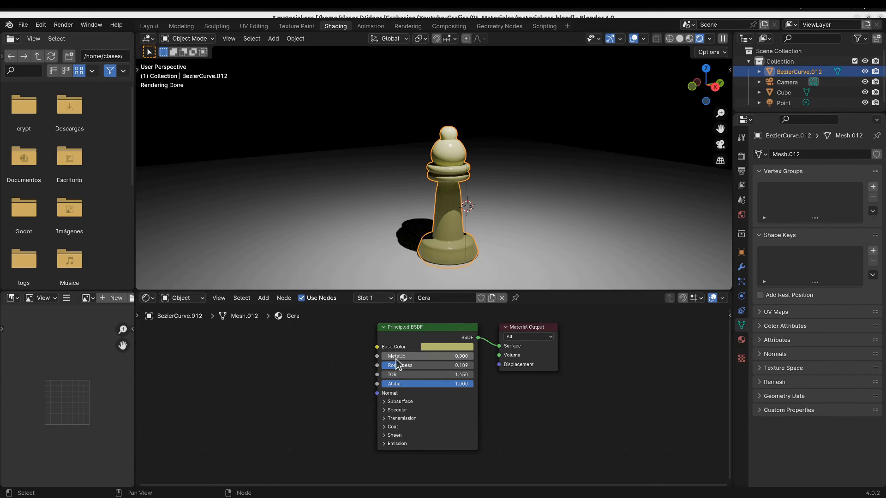
pyautogui.click(385, 410)
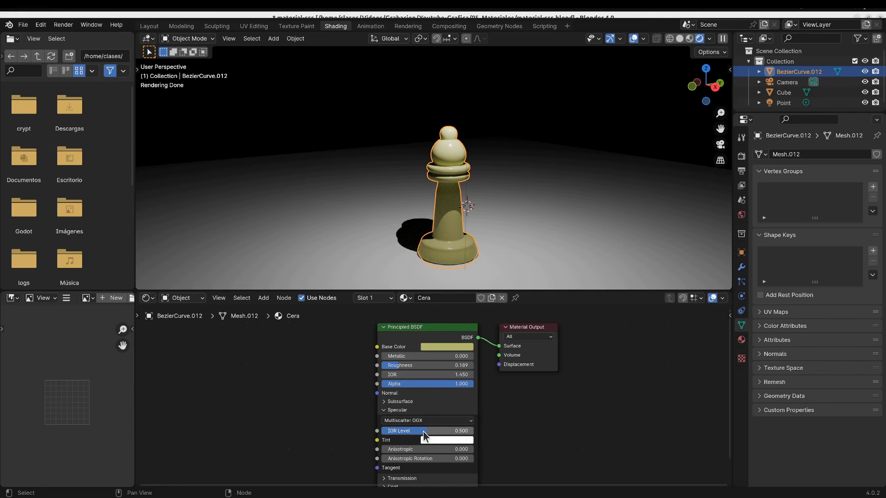
pyautogui.moveTo(424, 431); pyautogui.dragTo(460, 434)
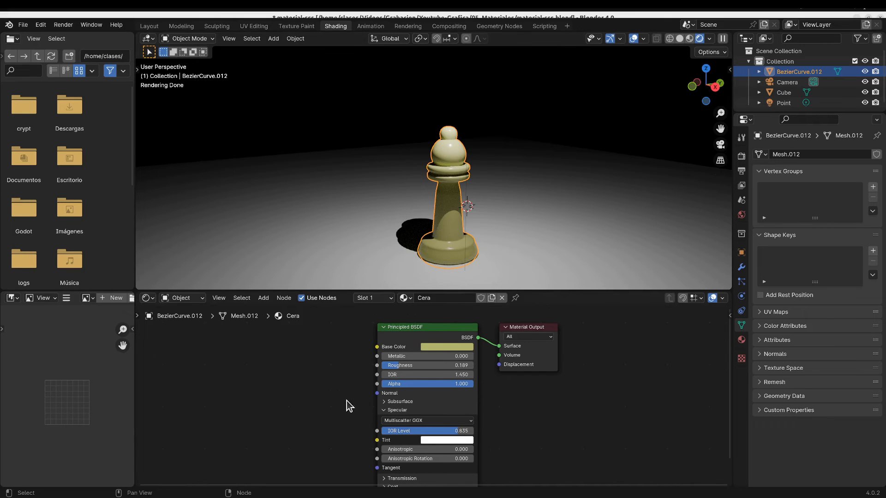
pyautogui.click(383, 411)
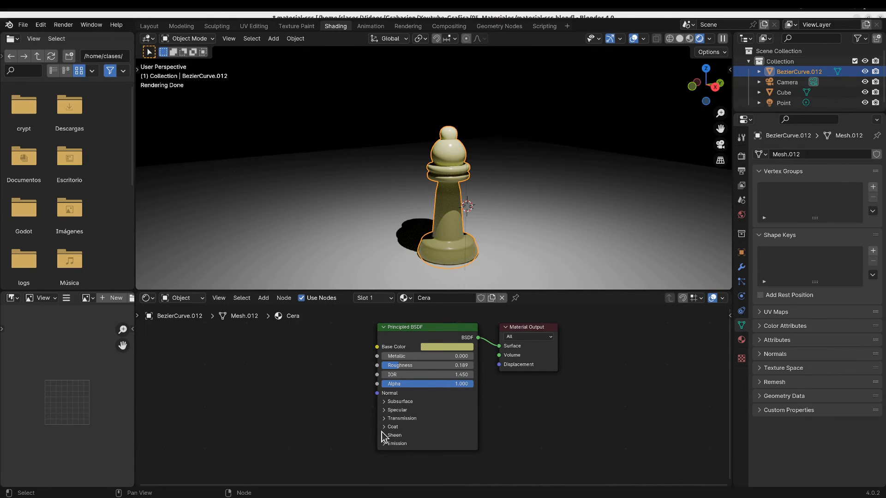
# - Set the Cera material's Subsurface Weight to 0.859
pyautogui.click(383, 402)
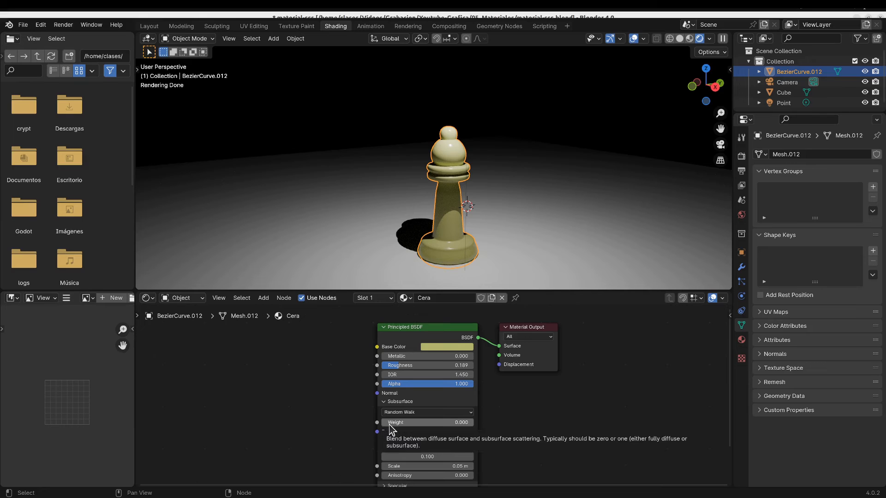
pyautogui.moveTo(390, 425); pyautogui.dragTo(403, 425)
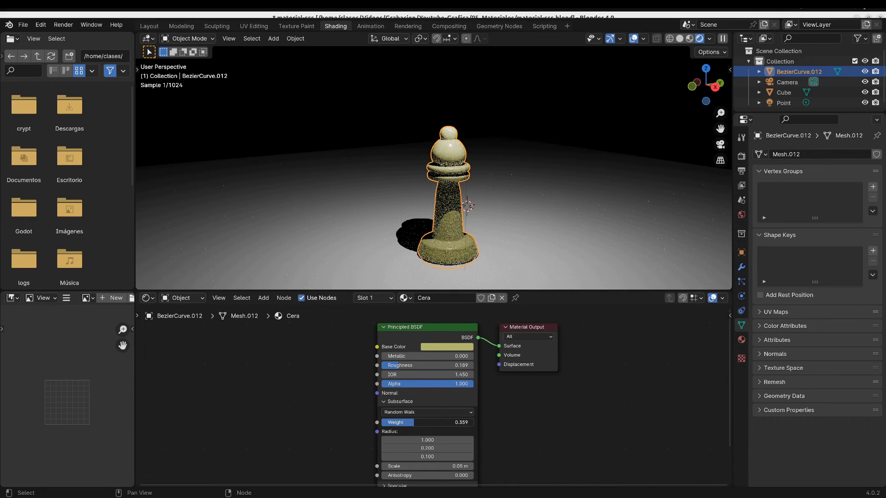
pyautogui.moveTo(457, 425); pyautogui.dragTo(460, 427)
# - Lower the Point light along the Z axis to 1.2189 m, behind the bishop's head
pyautogui.moveTo(381, 228); pyautogui.dragTo(430, 173, button='middle')
pyautogui.scroll(3, 399, 226)
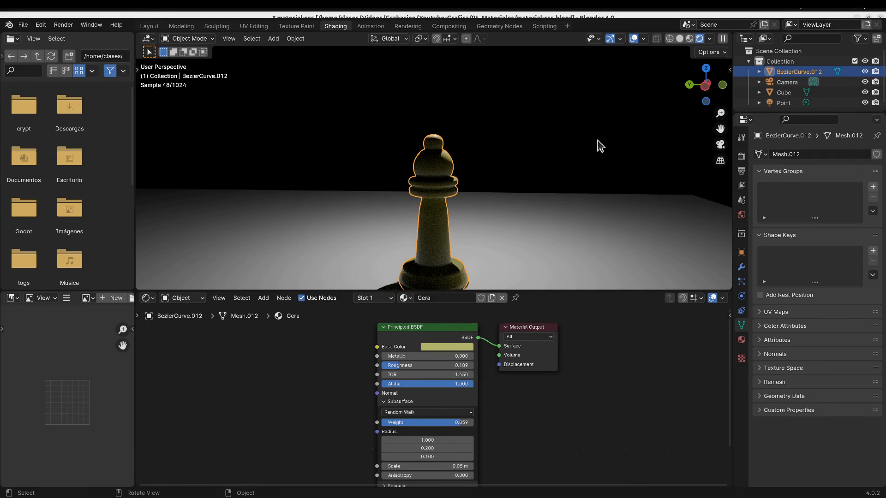
pyautogui.click(773, 102)
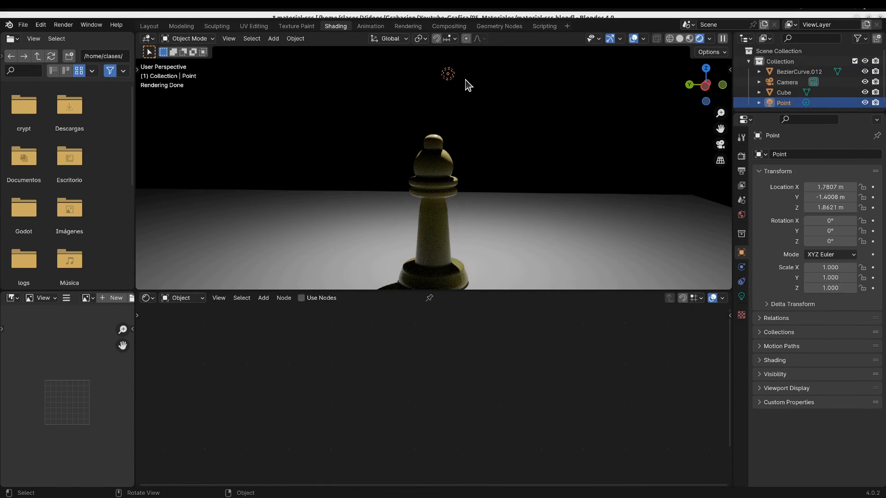
pyautogui.press('g')
pyautogui.press('z')
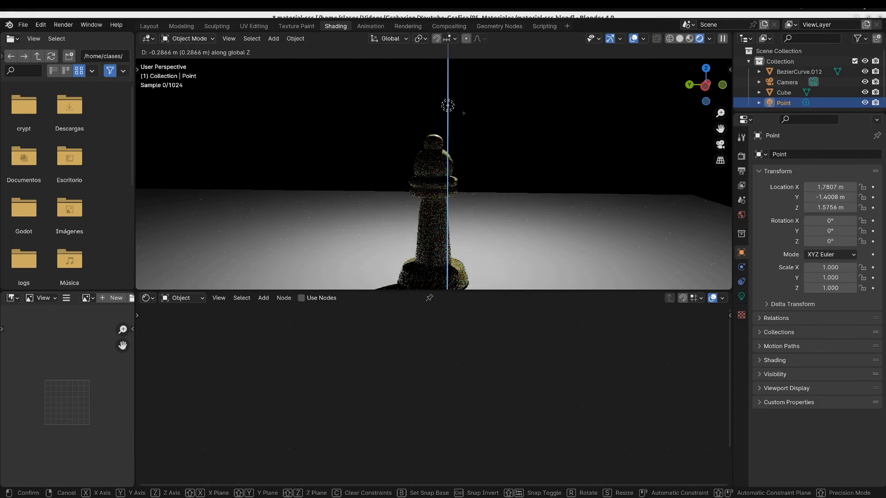
pyautogui.click(466, 154)
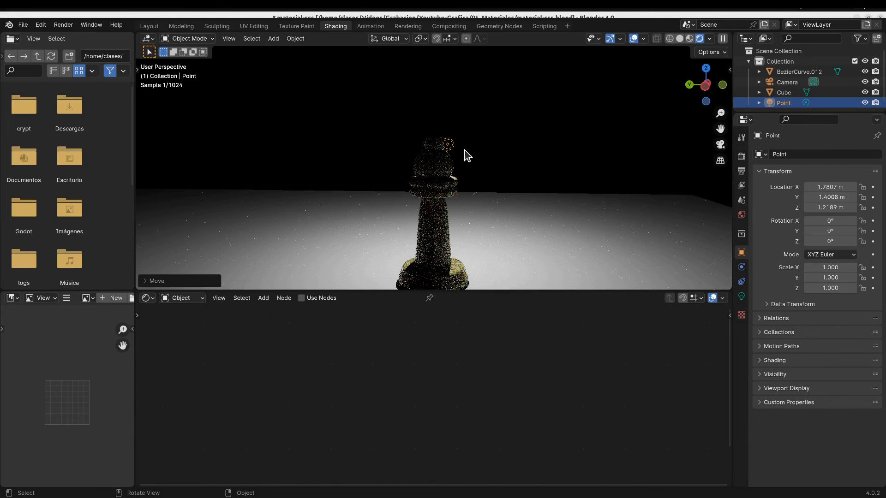
# - Set the Point light's Power to 300 W
pyautogui.click(741, 296)
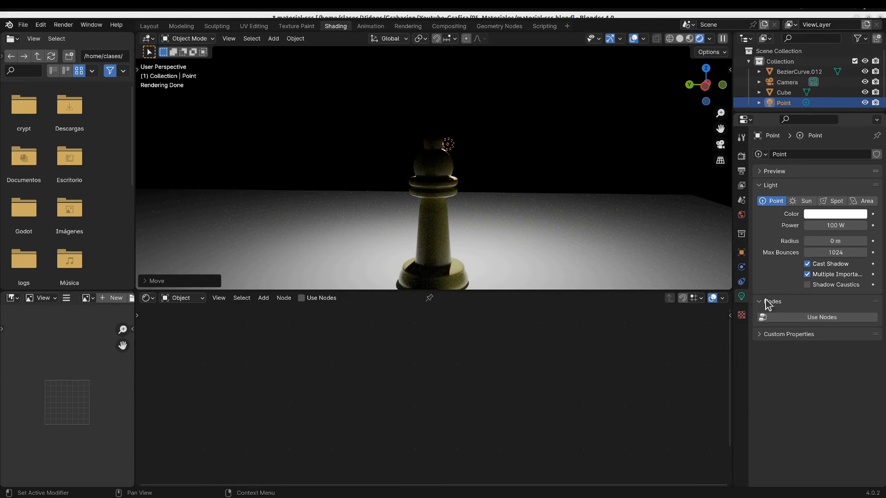
pyautogui.click(828, 225)
pyautogui.write('300')
pyautogui.press('Return')
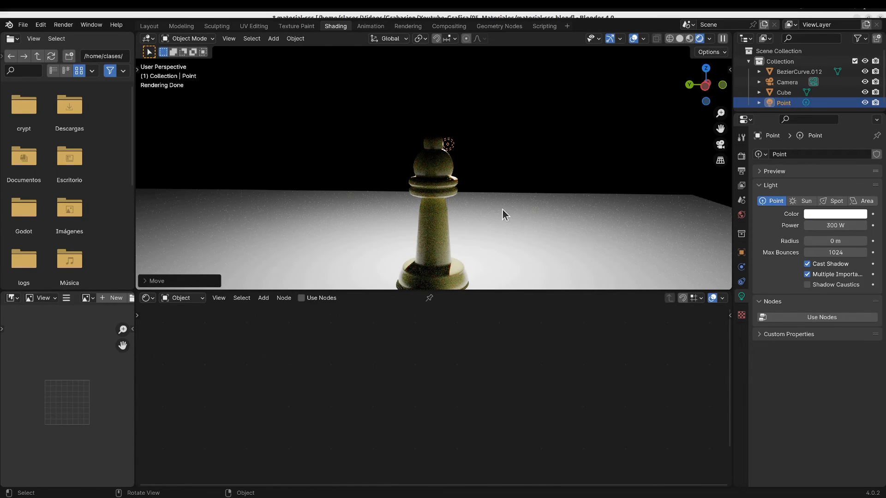
# - Raise the first Subsurface Radius value of the bishop's material to 7.900, inspect the scattering, and reduce it to 5.200
pyautogui.click(433, 174)
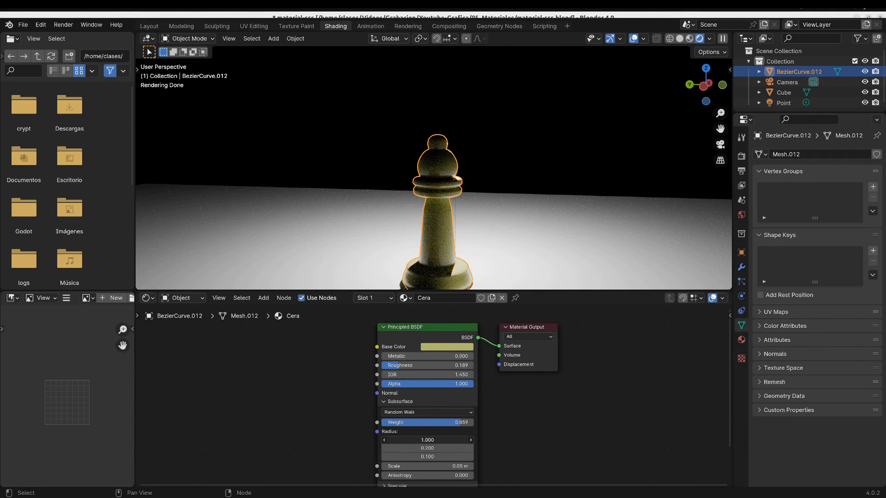
pyautogui.moveTo(427, 440); pyautogui.dragTo(486, 440)
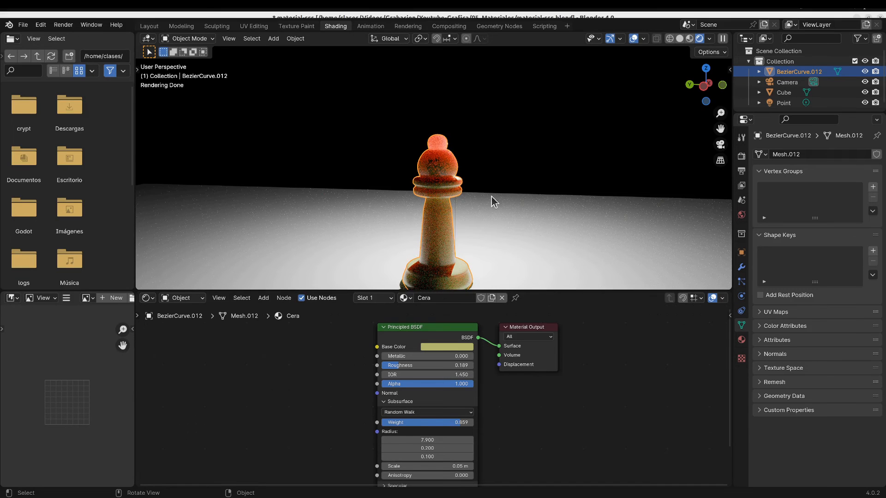
pyautogui.moveTo(491, 201); pyautogui.dragTo(316, 203, button='middle')
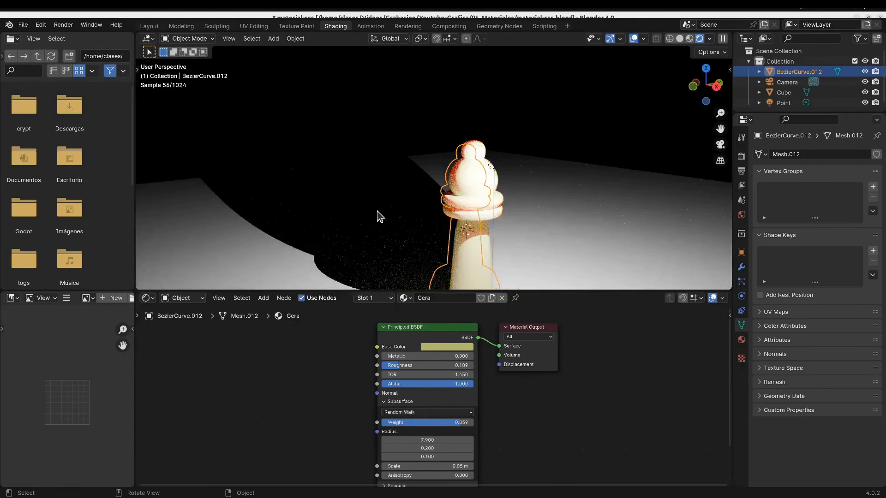
pyautogui.scroll(-3, 378, 215)
pyautogui.moveTo(376, 214); pyautogui.dragTo(474, 188, button='middle')
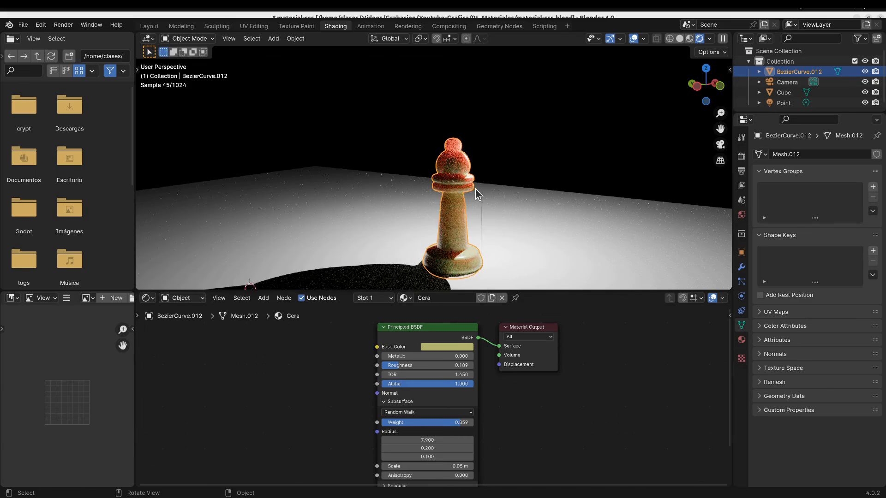
pyautogui.scroll(2, 475, 189)
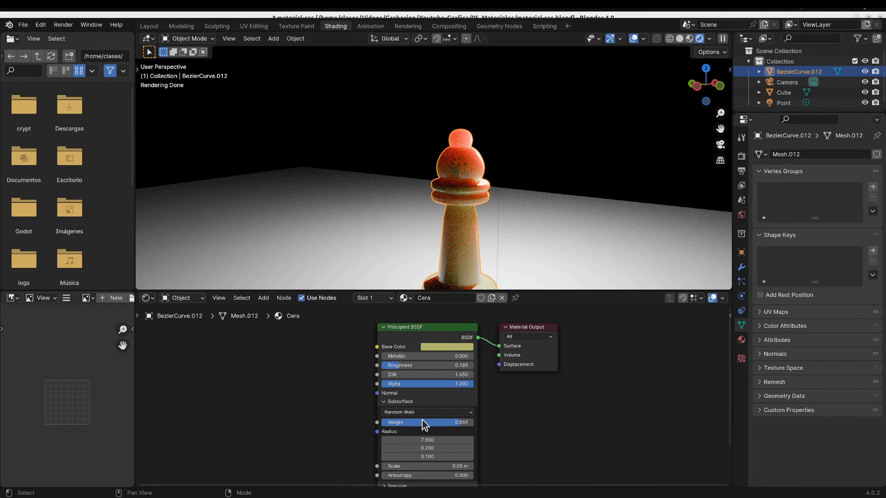
pyautogui.moveTo(427, 440); pyautogui.dragTo(399, 439)
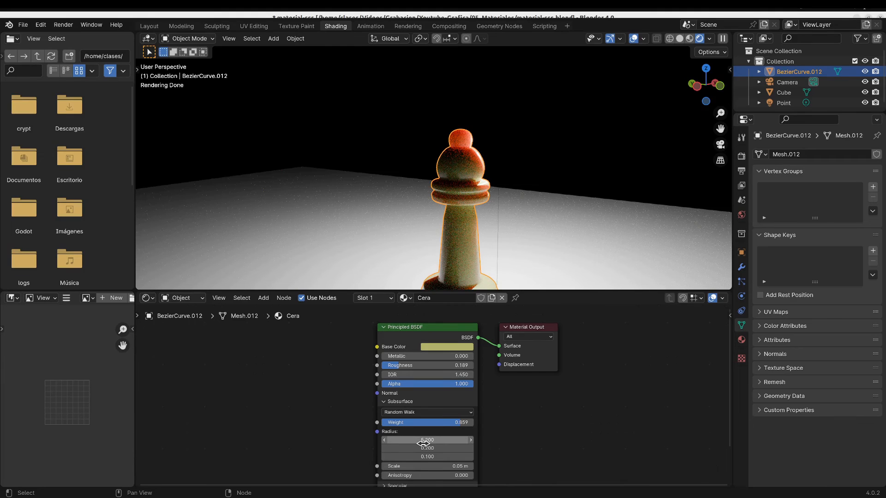
# - Try Subsurface Scale values of 1.05 m and 0.5 m on Cera, and set the Scale back to 0.05 m
pyautogui.moveTo(427, 467)
pyautogui.mouseDown()
pyautogui.moveTo(410, 467)
pyautogui.moveTo(443, 467)
pyautogui.moveTo(427, 468)
pyautogui.mouseUp()
pyautogui.click(426, 467)
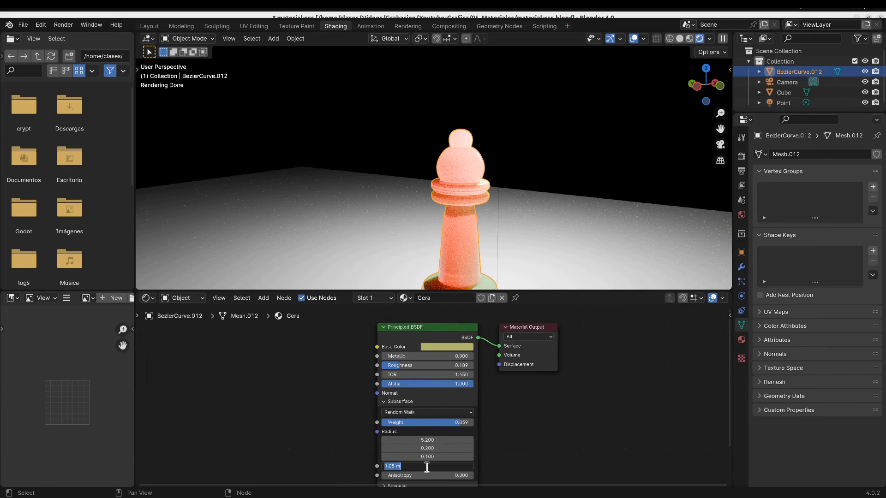
pyautogui.write('0.5')
pyautogui.press('Return')
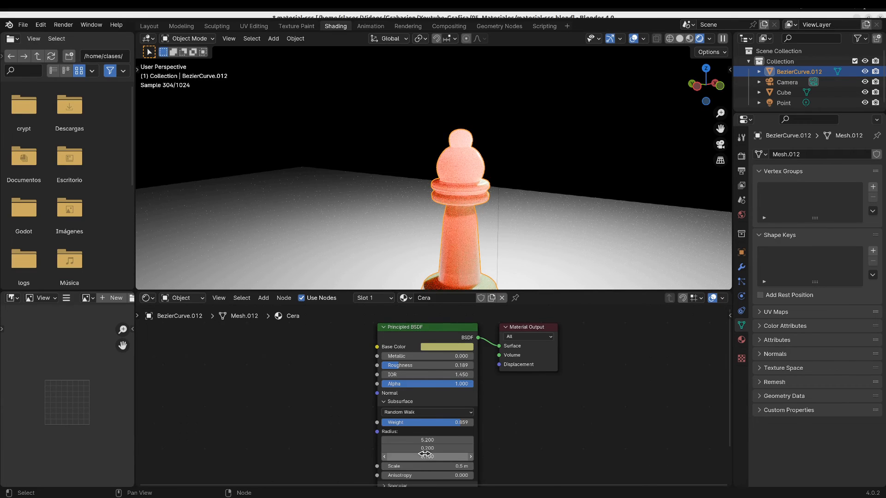
pyautogui.click(429, 466)
pyautogui.write('0.04')
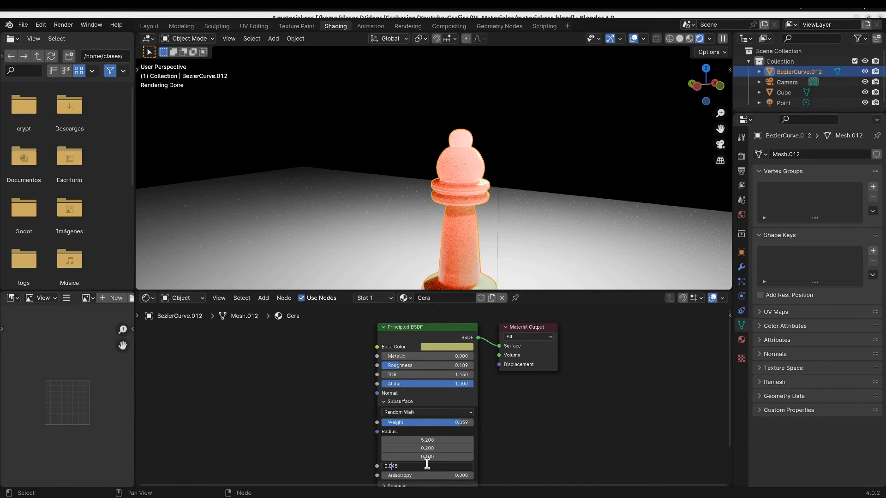
pyautogui.press('Return')
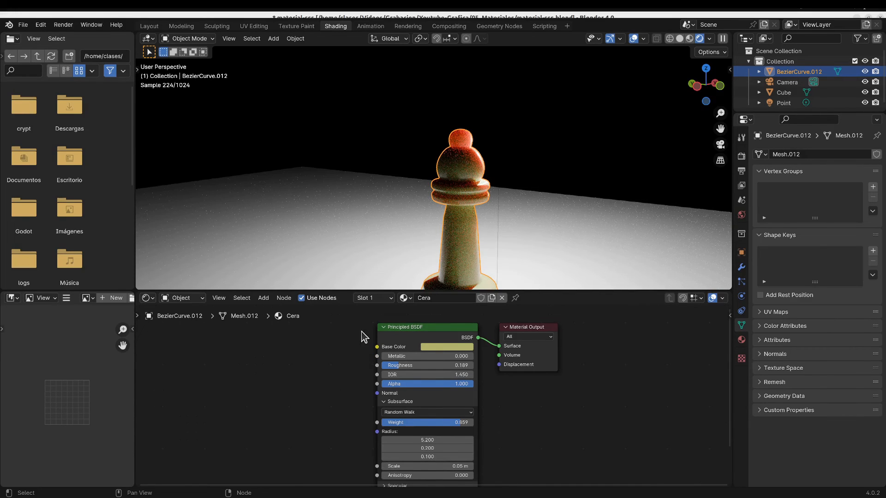
# - Add an RGB input node and connect its Color output to the Principled BSDF's Subsurface Radius
pyautogui.click(264, 298)
pyautogui.moveTo(277, 309)
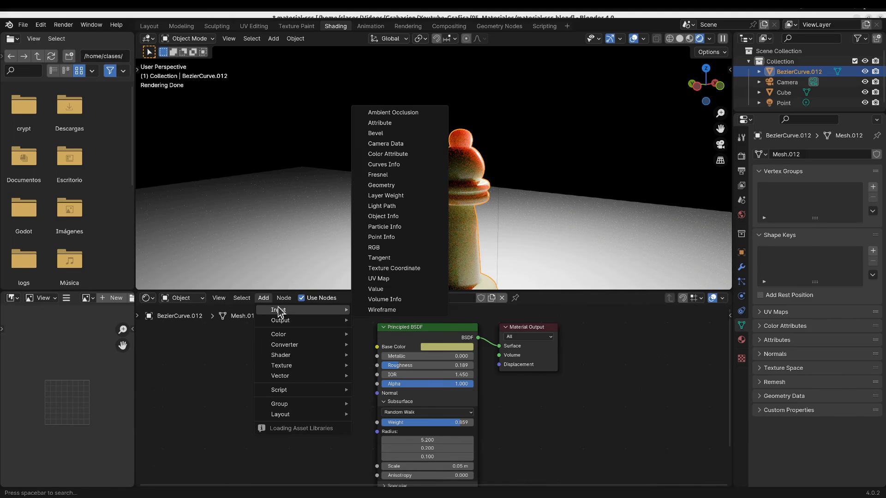
pyautogui.click(374, 248)
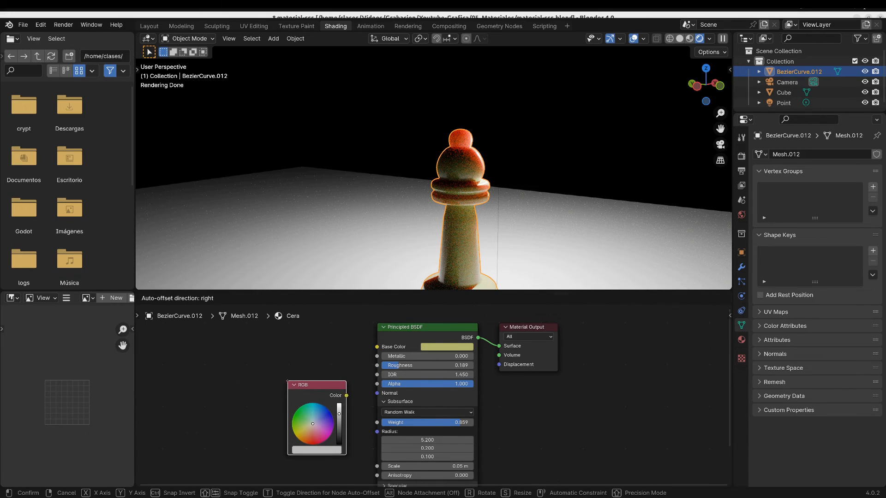
pyautogui.click(343, 401)
pyautogui.moveTo(347, 395); pyautogui.dragTo(377, 432)
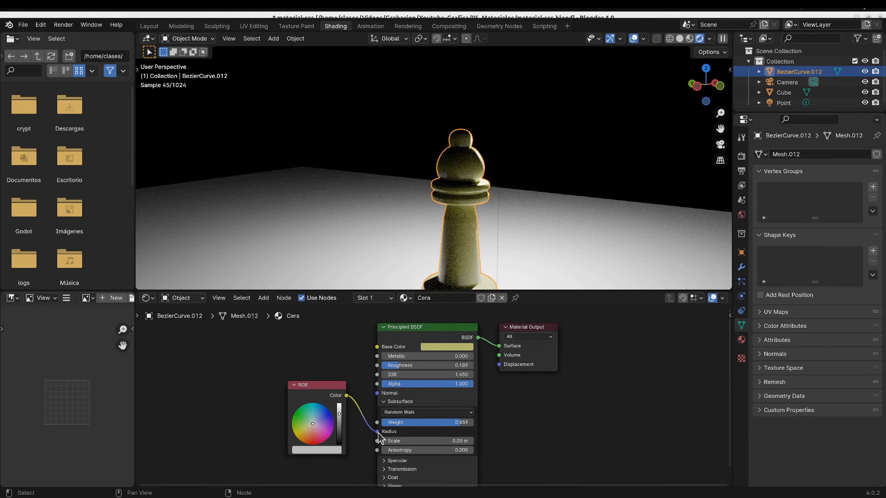
# - Set the RGB node to a saturated red and raise the Subsurface Scale to 0.95 m
pyautogui.moveTo(312, 423); pyautogui.dragTo(314, 432)
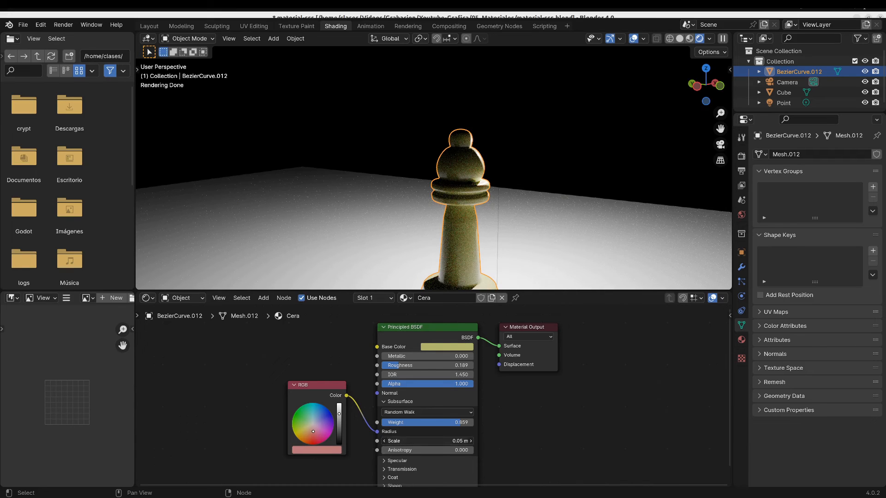
pyautogui.moveTo(395, 440); pyautogui.dragTo(415, 441)
pyautogui.moveTo(316, 435); pyautogui.dragTo(313, 447)
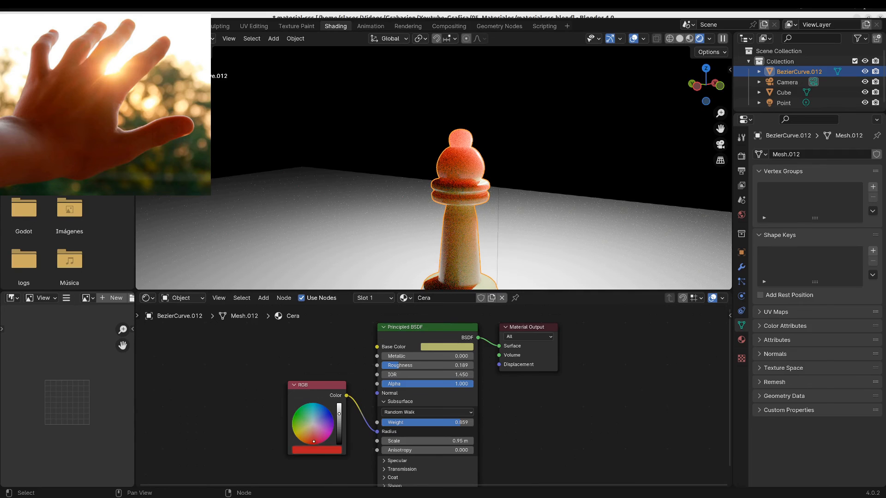
# - Try blue, cyan and green Subsurface Radius colors on the RGB node, and settle on a soft orange-red
pyautogui.moveTo(313, 442); pyautogui.dragTo(331, 414)
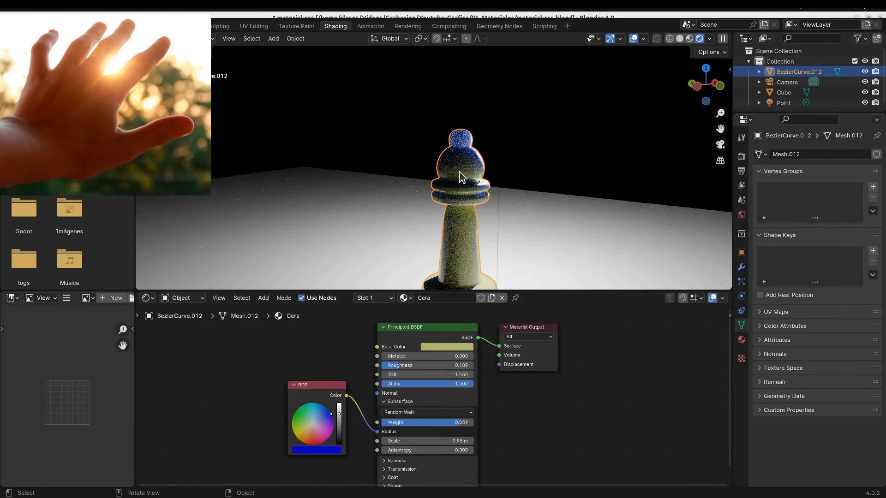
pyautogui.click(314, 405)
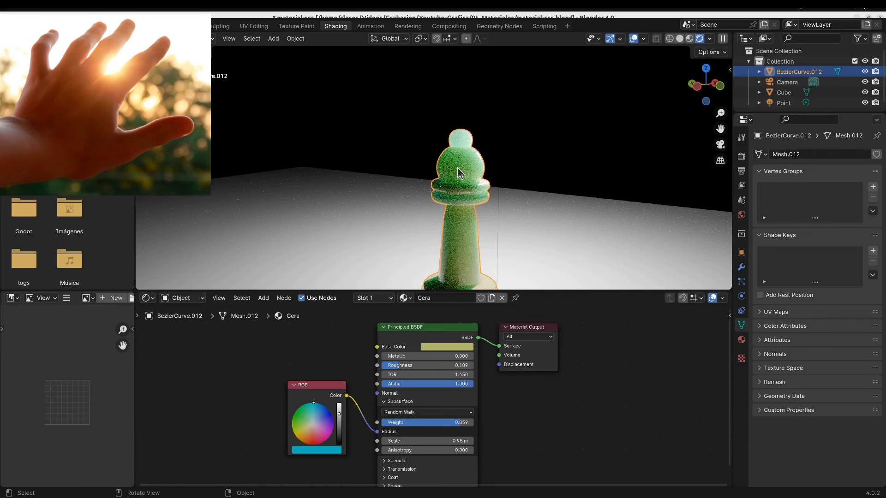
pyautogui.moveTo(305, 411); pyautogui.dragTo(292, 419)
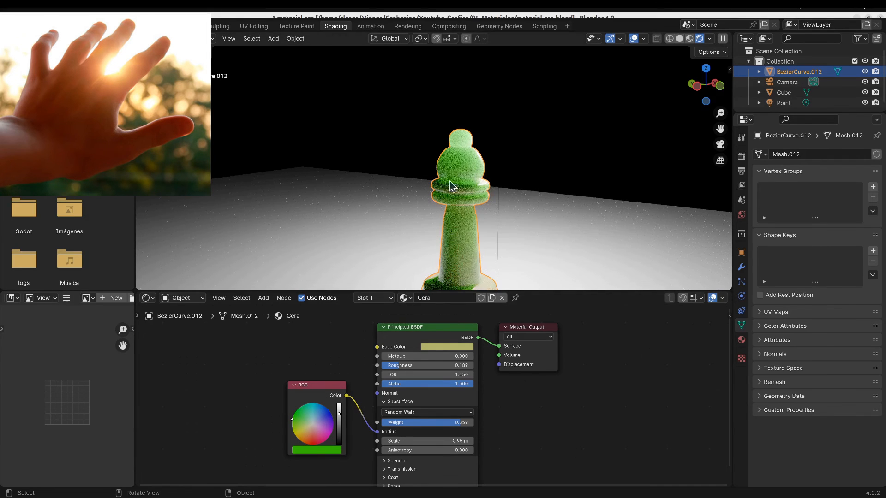
pyautogui.moveTo(312, 432); pyautogui.dragTo(311, 435)
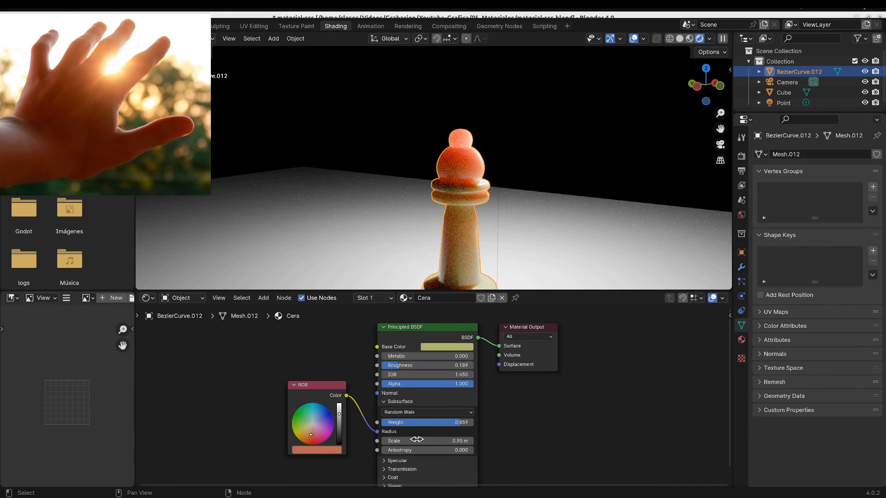
# - Lower Cera's Subsurface Scale to 0.25 m and raise it back up to 0.35 m
pyautogui.moveTo(443, 441); pyautogui.dragTo(425, 441)
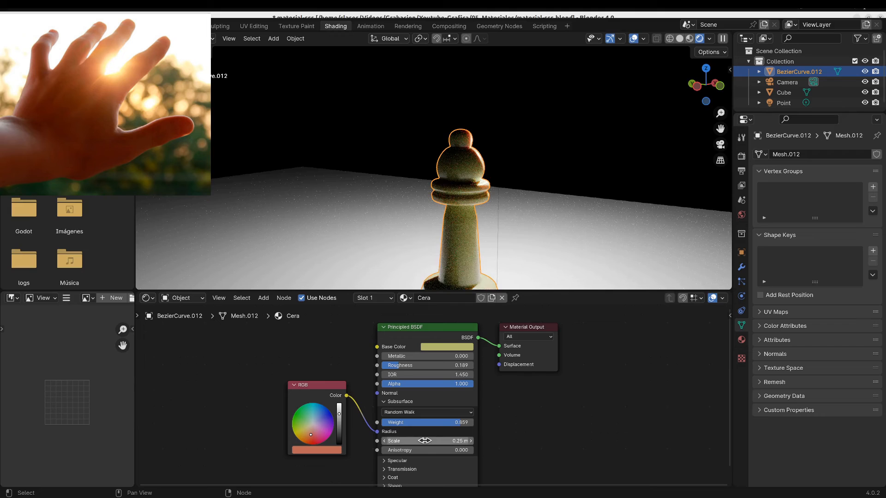
pyautogui.click(469, 441)
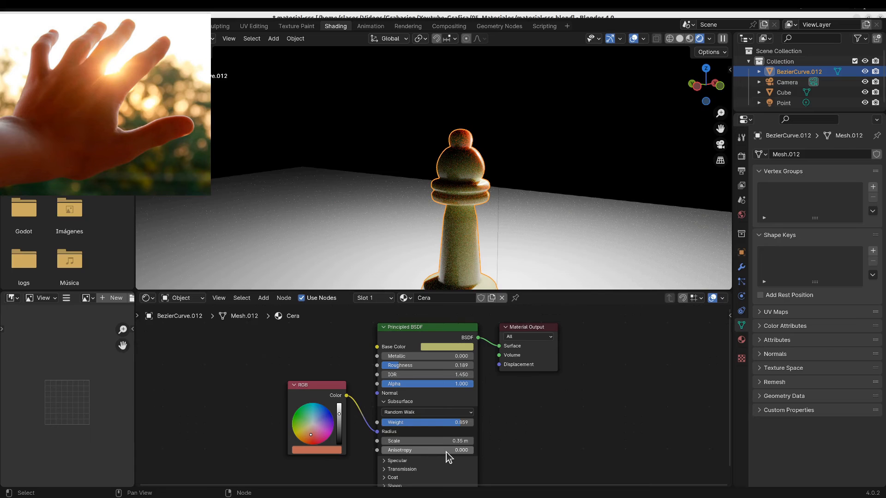
pyautogui.moveTo(447, 453); pyautogui.dragTo(385, 451)
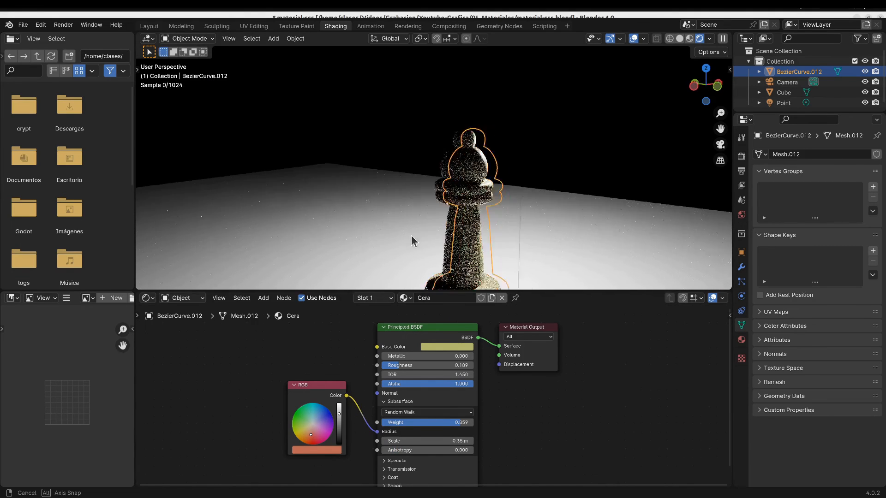
# - Move the point light straight up along the Z axis to well above the bishop
pyautogui.moveTo(411, 239); pyautogui.dragTo(332, 239, button='middle')
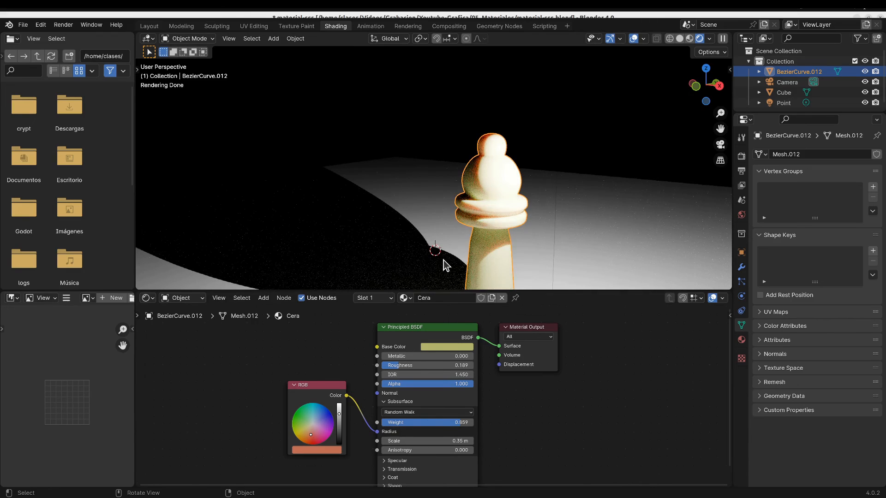
pyautogui.scroll(-3, 444, 260)
pyautogui.moveTo(448, 261); pyautogui.dragTo(432, 261, button='middle')
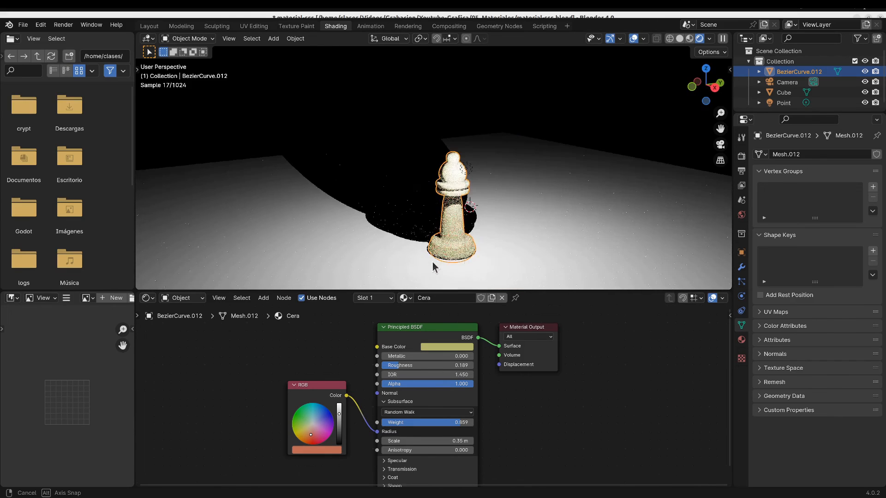
pyautogui.click(465, 168)
pyautogui.press('g')
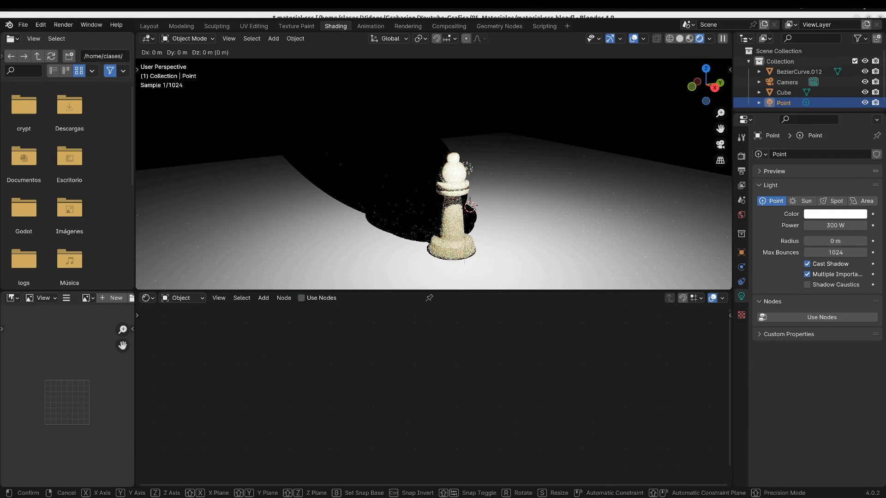
pyautogui.press('z')
pyautogui.click(488, 87)
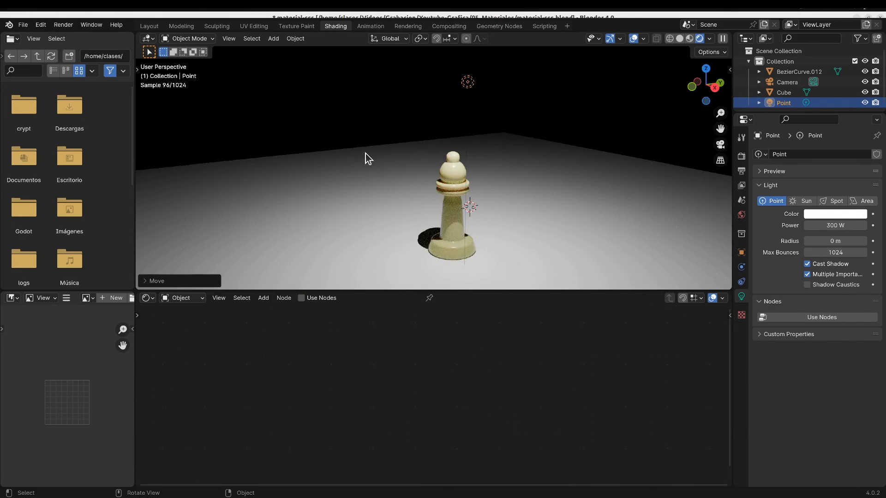
# - Inspect the bishop's shading under the raised light, and set Cera's Subsurface Weight to 1.000 and Scale to 8.85 m
pyautogui.moveTo(365, 153); pyautogui.dragTo(514, 150, button='middle')
pyautogui.scroll(2, 514, 158)
pyautogui.scroll(3, 522, 161)
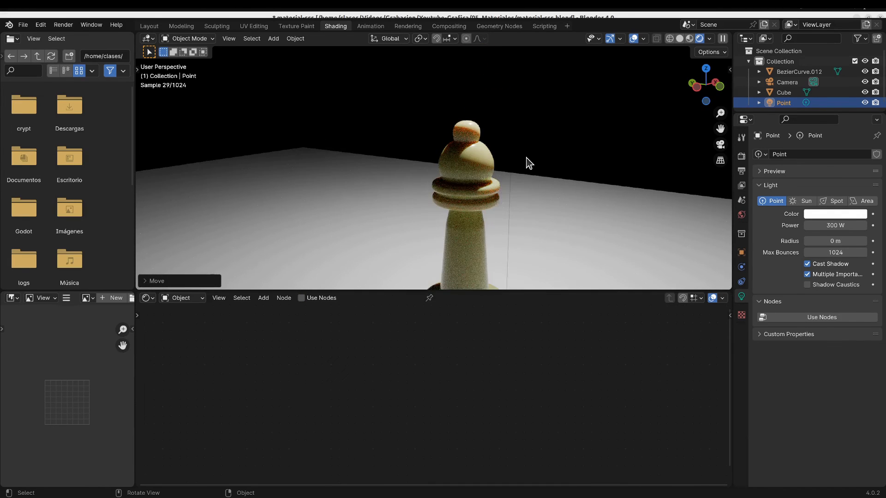
pyautogui.scroll(-3, 535, 194)
pyautogui.moveTo(565, 179); pyautogui.dragTo(421, 176, button='middle')
pyautogui.scroll(-5, 410, 184)
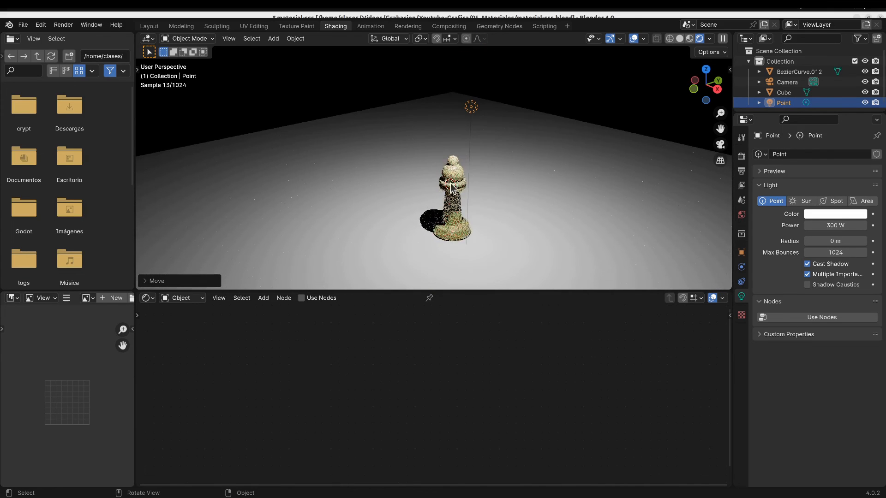
pyautogui.click(460, 179)
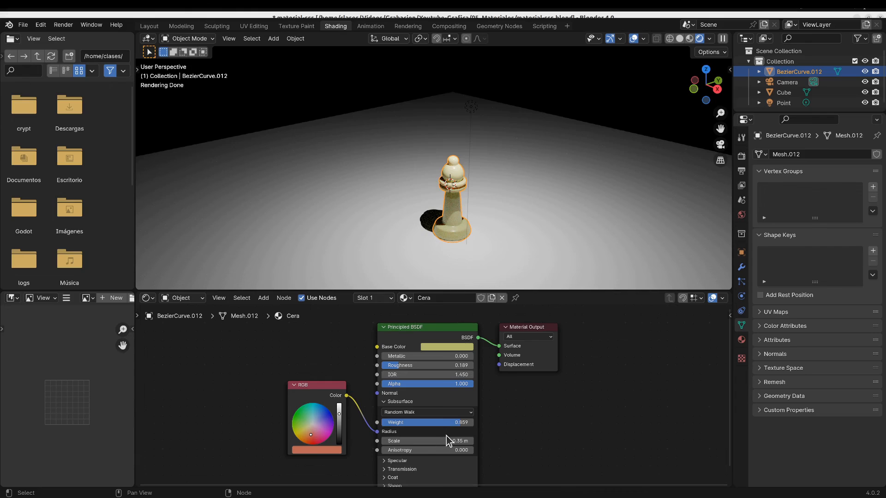
pyautogui.moveTo(455, 425); pyautogui.dragTo(489, 441)
# - Set the RGB node to a saturated red and change the Principled BSDF's Base Color to a deeper yellow
pyautogui.moveTo(400, 251); pyautogui.dragTo(463, 240, button='middle')
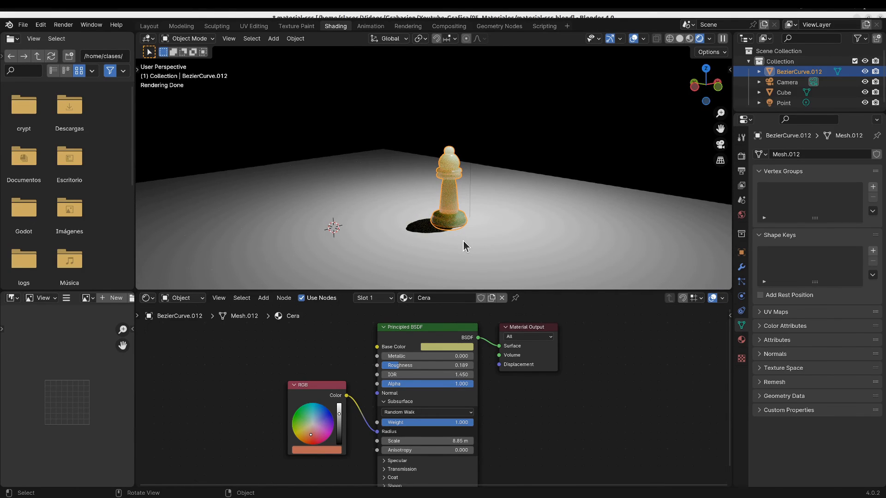
pyautogui.moveTo(313, 439); pyautogui.dragTo(315, 446)
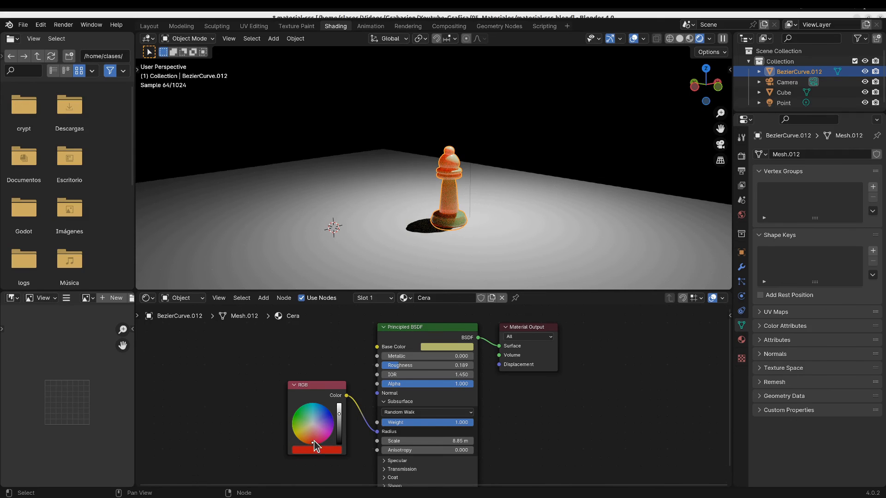
pyautogui.moveTo(481, 224); pyautogui.dragTo(407, 245, button='middle')
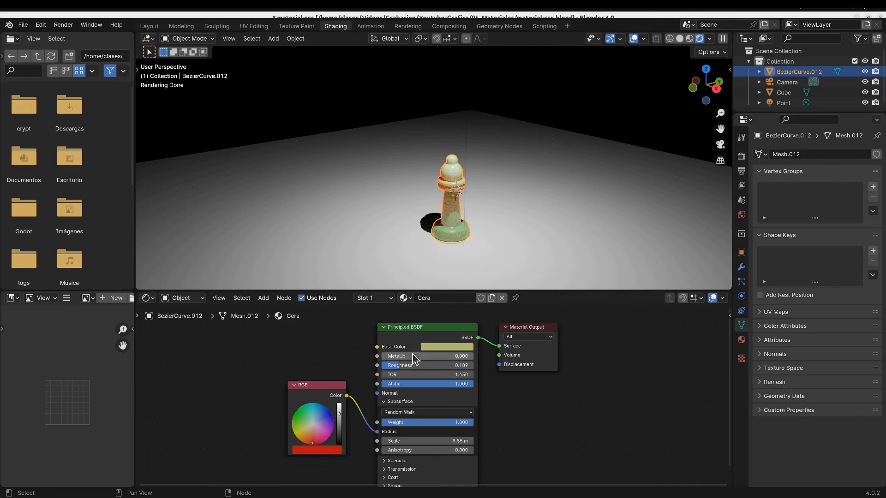
pyautogui.click(433, 347)
pyautogui.moveTo(448, 259); pyautogui.dragTo(440, 268)
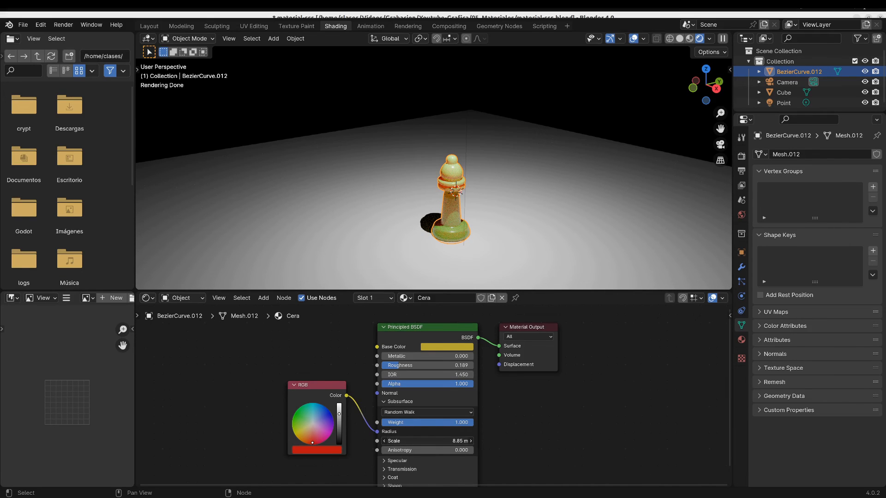
# - Gradually reduce Cera's Subsurface Scale and set it to 2 m
pyautogui.moveTo(444, 441); pyautogui.dragTo(384, 442)
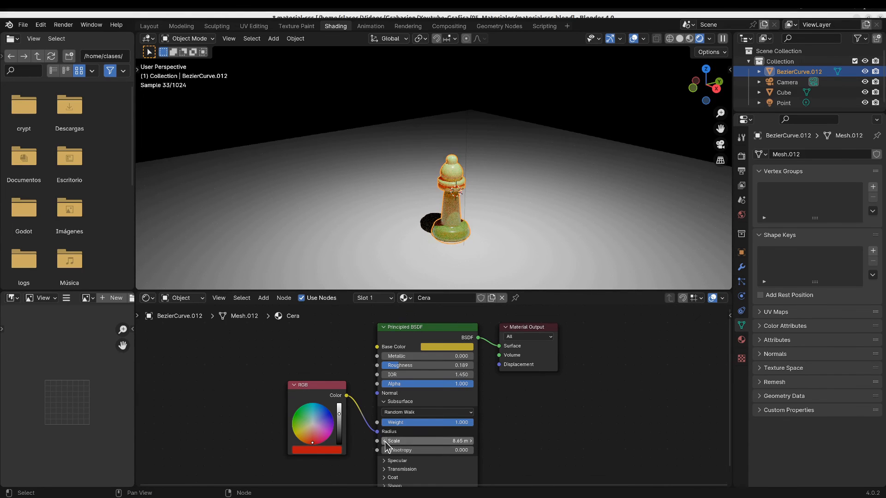
pyautogui.click(385, 441)
pyautogui.click(385, 441)
pyautogui.click(385, 442)
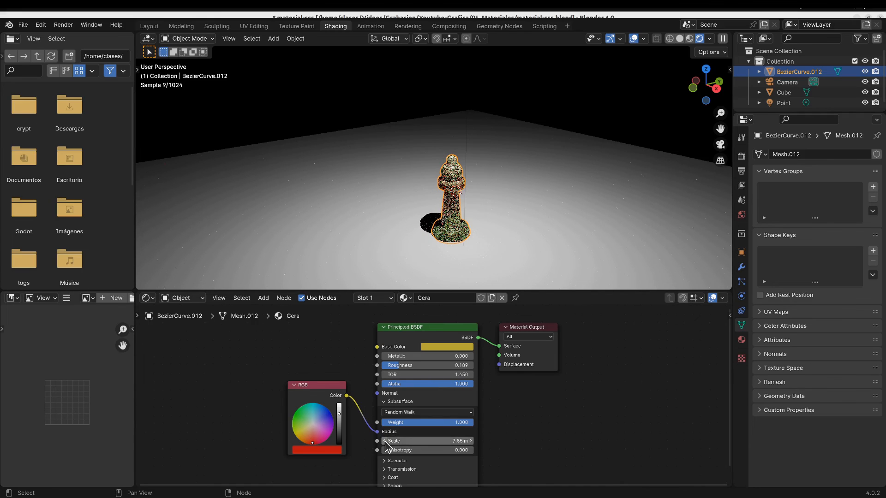
pyautogui.click(385, 441)
pyautogui.click(385, 442)
pyautogui.click(385, 441)
pyautogui.click(384, 441)
pyautogui.click(385, 442)
pyautogui.click(384, 441)
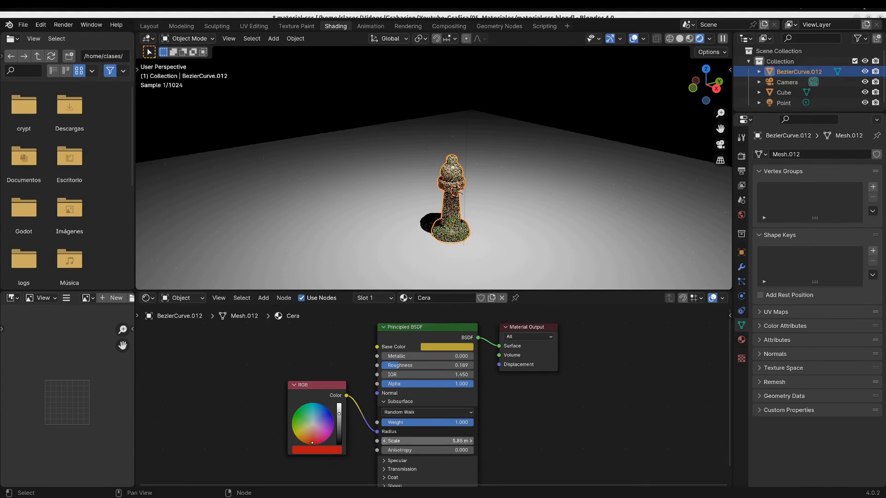
pyautogui.click(447, 439)
pyautogui.write('2')
pyautogui.press('Return')
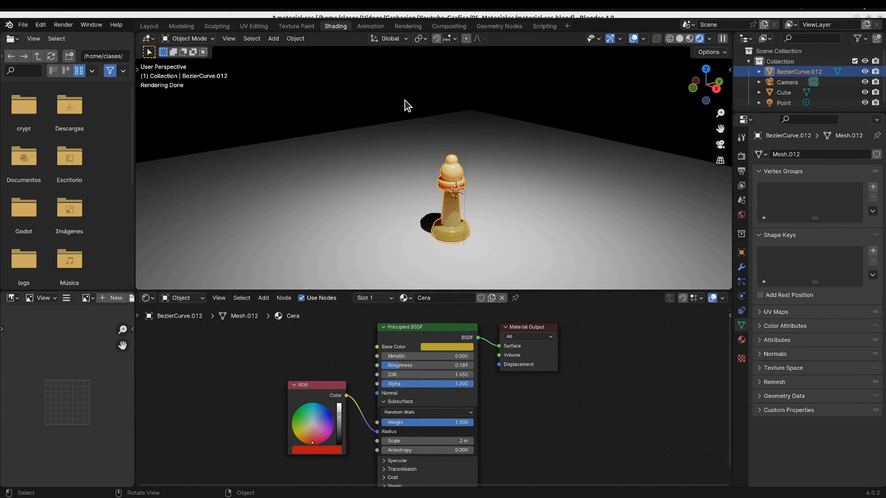
# - Create a new material on the plain bishop and delete its Principled BSDF node
pyautogui.click(400, 92)
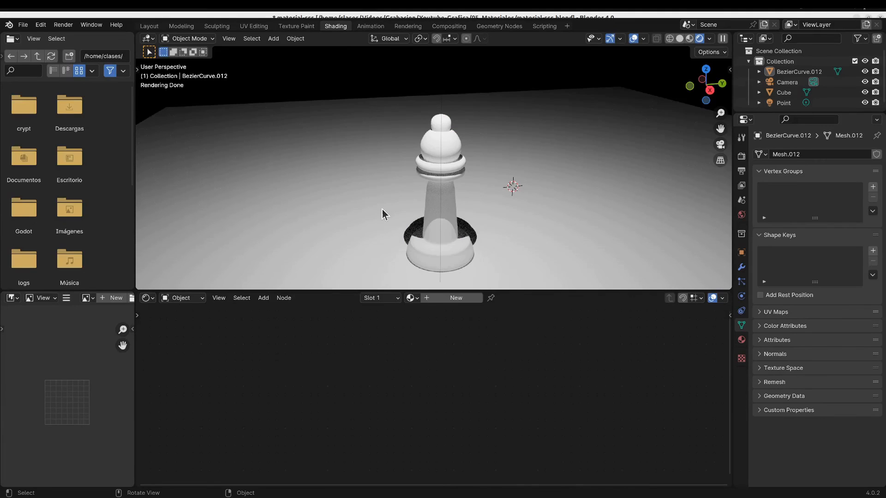
pyautogui.click(436, 295)
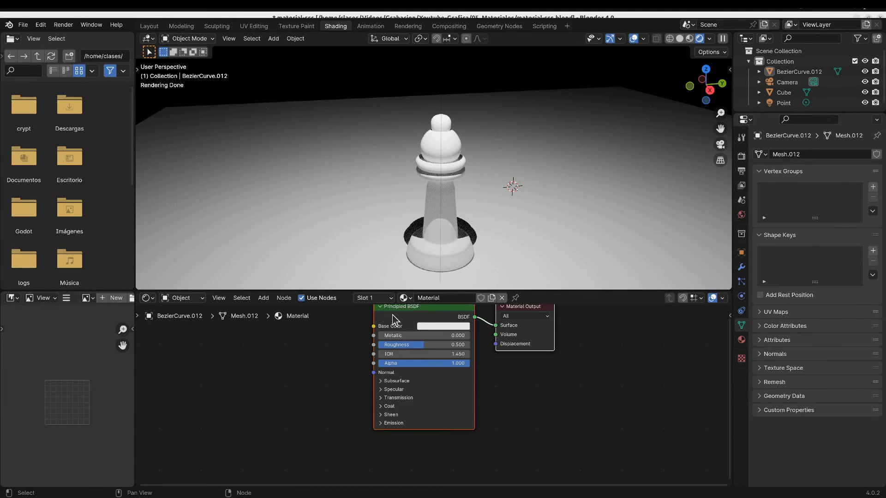
pyautogui.moveTo(390, 320); pyautogui.dragTo(395, 335)
pyautogui.click(396, 333)
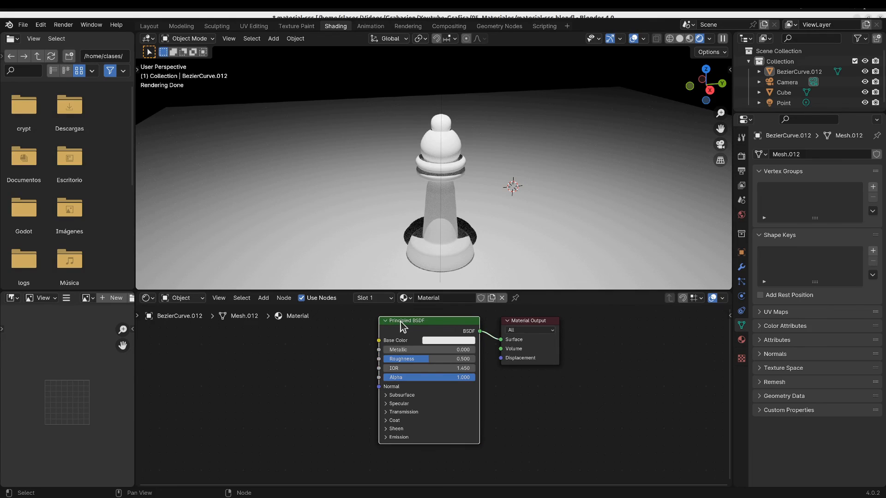
pyautogui.press('x')
# - Add a Glossy BSDF with Roughness 0.290 and connect it to the Material Output's Surface
pyautogui.click(263, 298)
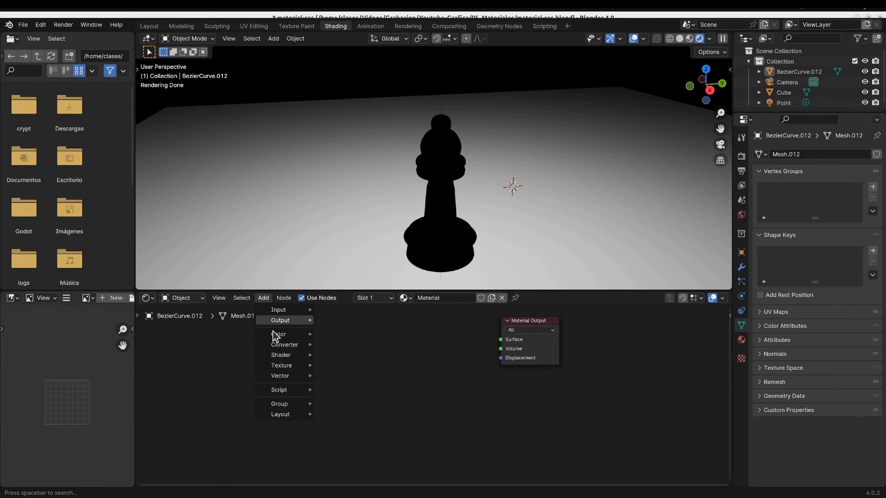
pyautogui.moveTo(291, 356)
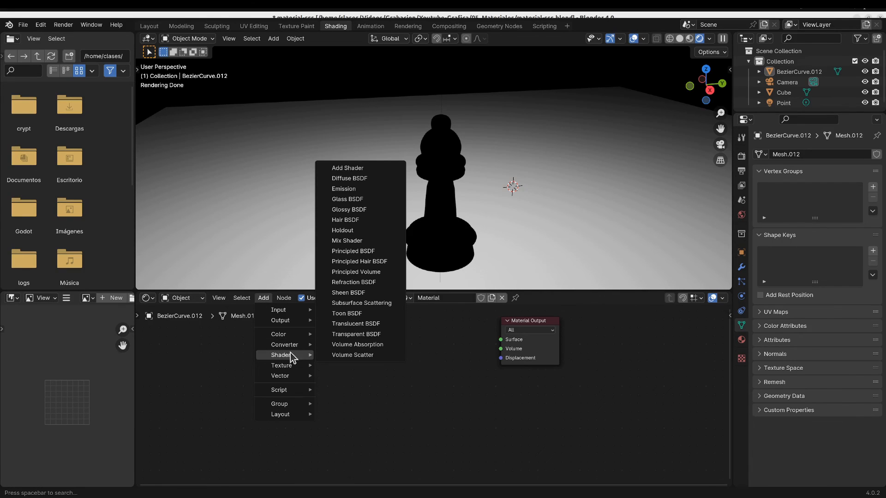
pyautogui.click(358, 209)
pyautogui.click(425, 353)
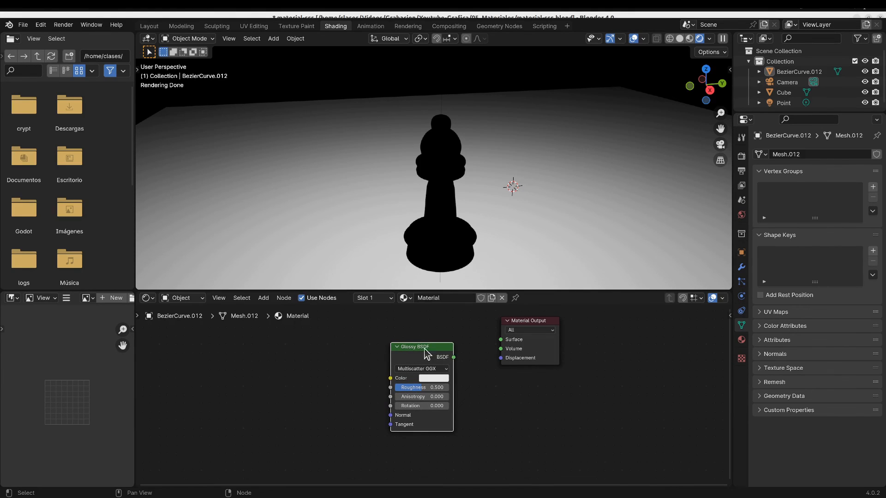
pyautogui.moveTo(454, 358); pyautogui.dragTo(499, 340)
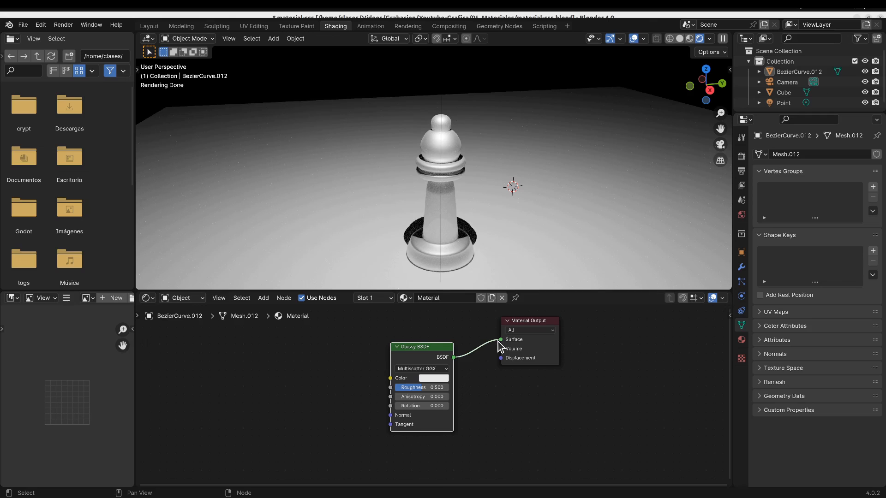
pyautogui.moveTo(427, 387); pyautogui.dragTo(407, 387)
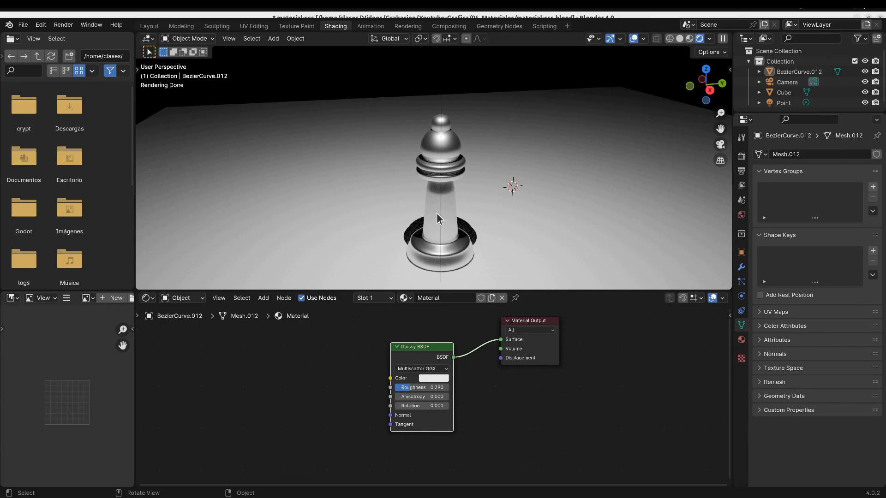
# - Add a Glass BSDF with Roughness 0.185 and connect it to the Material Output's Surface in place of the Glossy BSDF
pyautogui.click(264, 298)
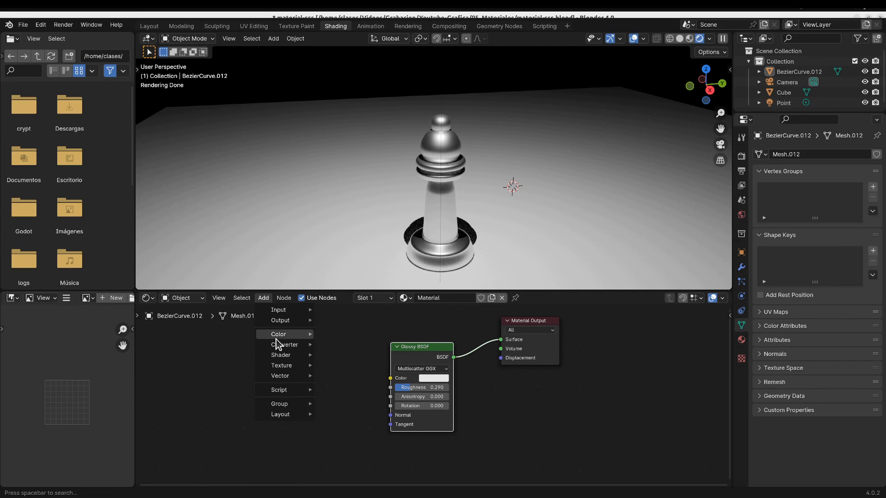
pyautogui.moveTo(281, 355)
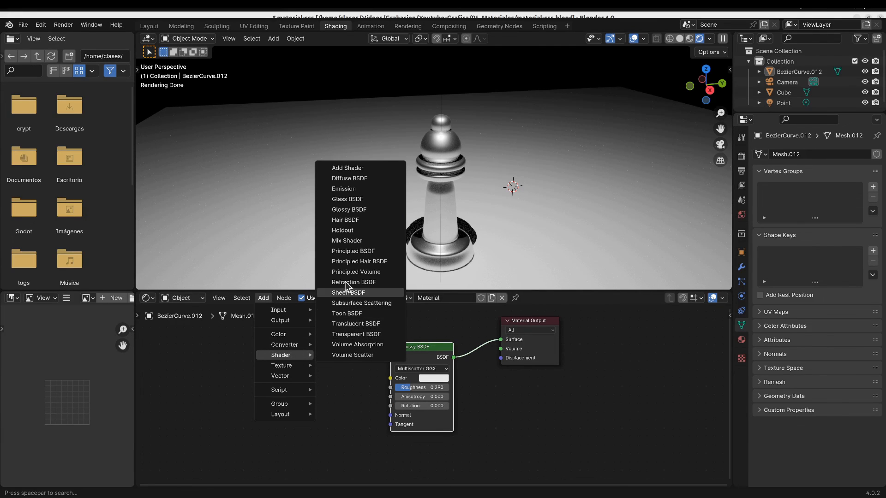
pyautogui.click(356, 199)
pyautogui.click(360, 355)
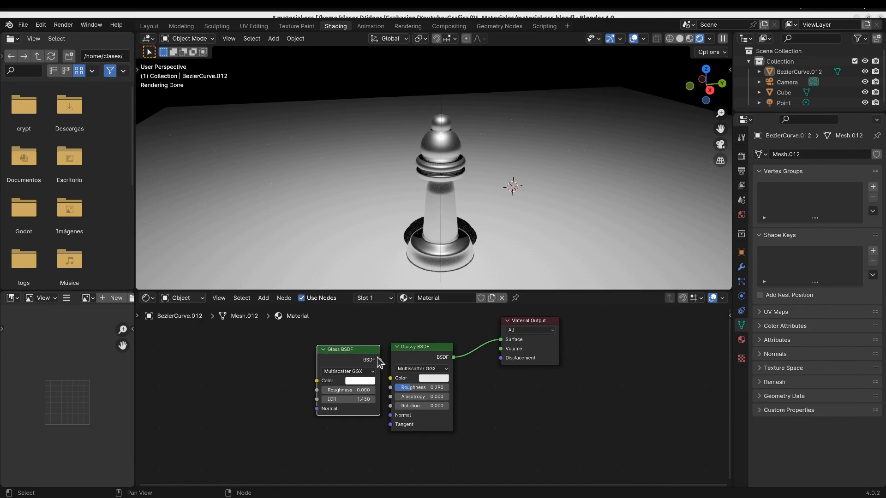
pyautogui.moveTo(379, 359); pyautogui.dragTo(501, 339)
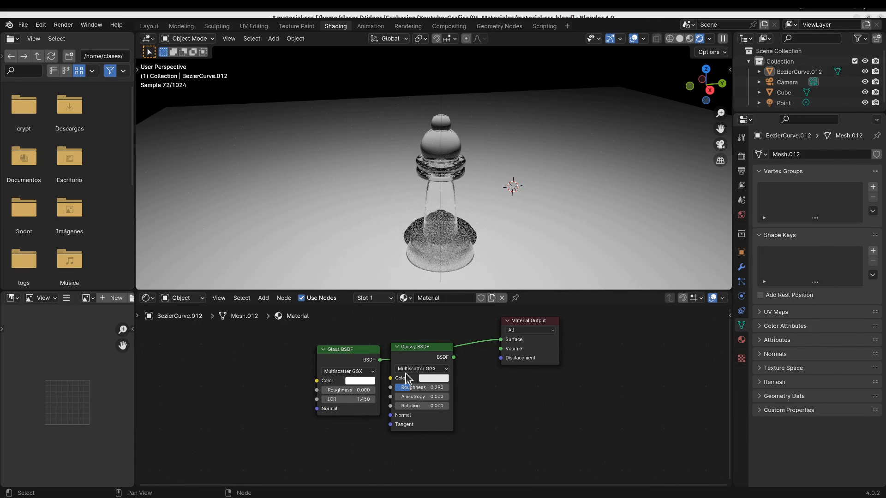
pyautogui.moveTo(355, 391); pyautogui.dragTo(365, 392)
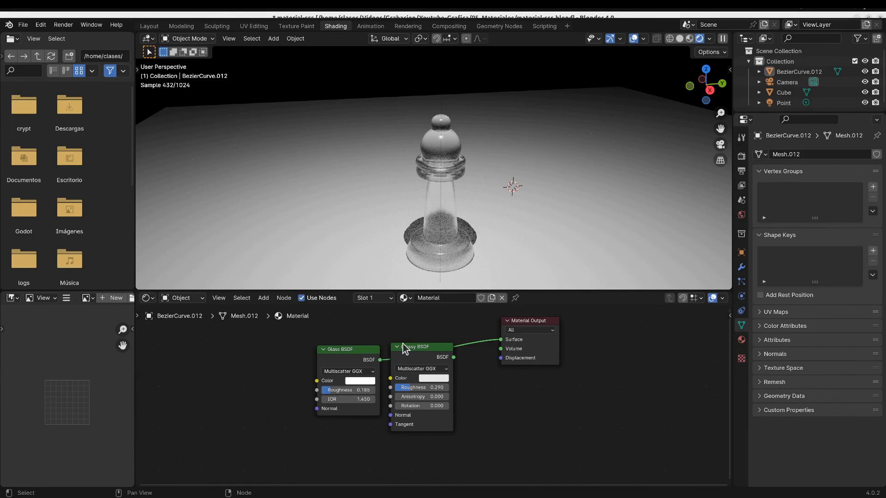
# - Rearrange the two shader nodes, connect the Glossy BSDF to the Material Output's Surface and set its Color to light green
pyautogui.moveTo(402, 346); pyautogui.dragTo(426, 359)
pyautogui.moveTo(359, 350); pyautogui.dragTo(384, 336)
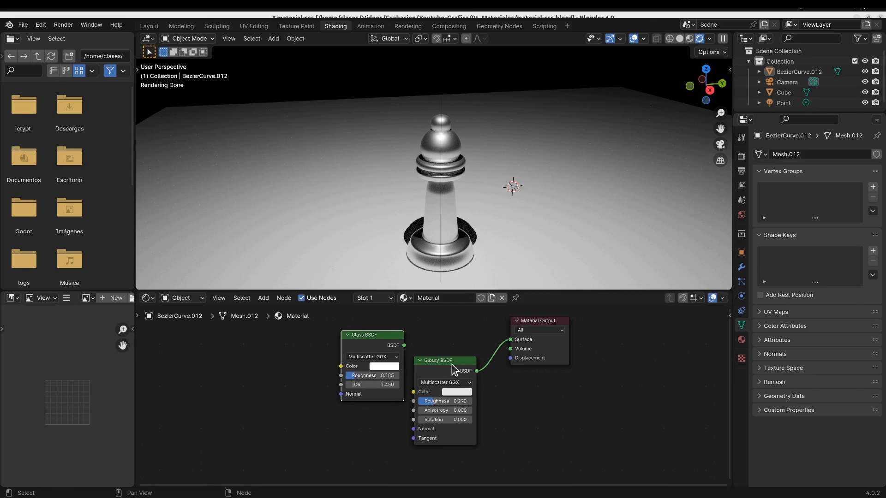
pyautogui.click(450, 393)
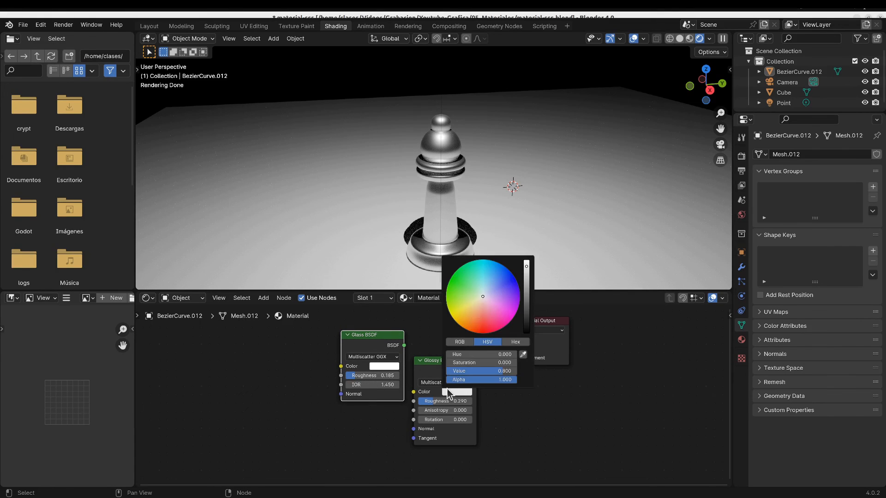
pyautogui.click(474, 295)
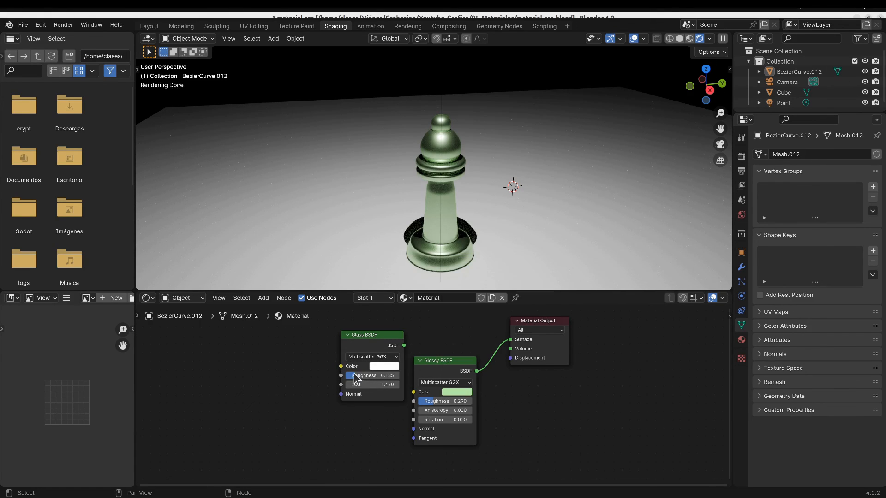
# - Connect the Glass BSDF to the Material Output's Surface in place of the Glossy BSDF and set its Color to light cyan
pyautogui.moveTo(405, 345); pyautogui.dragTo(510, 339)
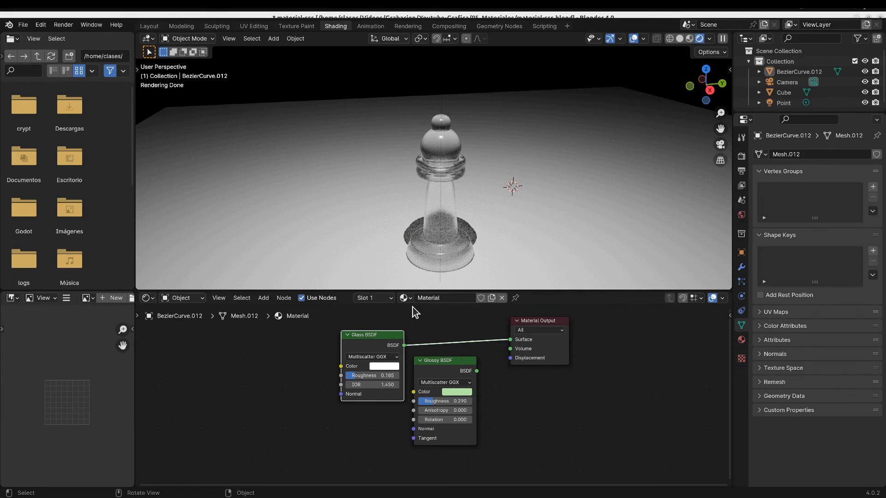
pyautogui.click(376, 367)
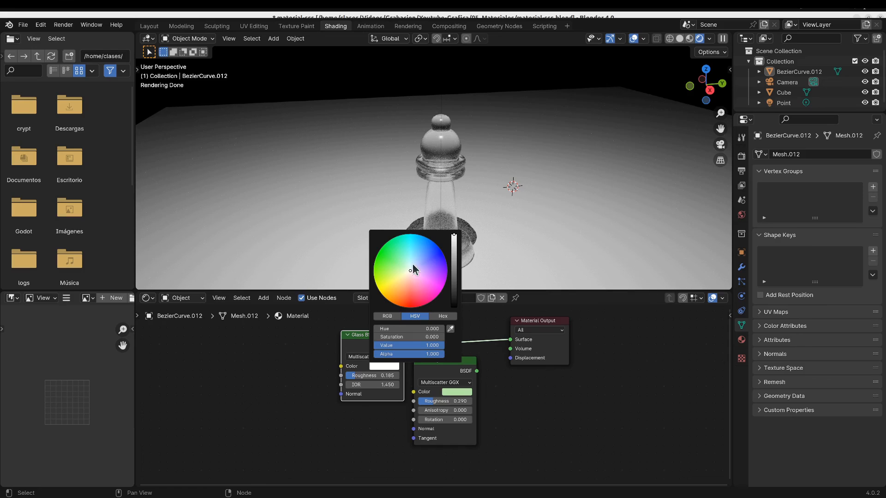
pyautogui.moveTo(412, 265); pyautogui.dragTo(411, 262)
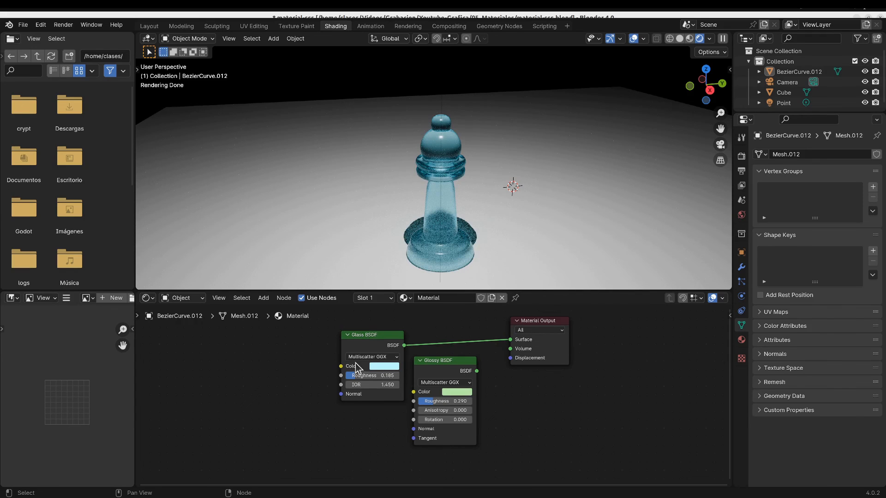
# - Insert a Mix Shader before the Material Output, combining the Glass BSDF with the Glossy BSDF as second shader, with Fac at 0.775
pyautogui.click(265, 298)
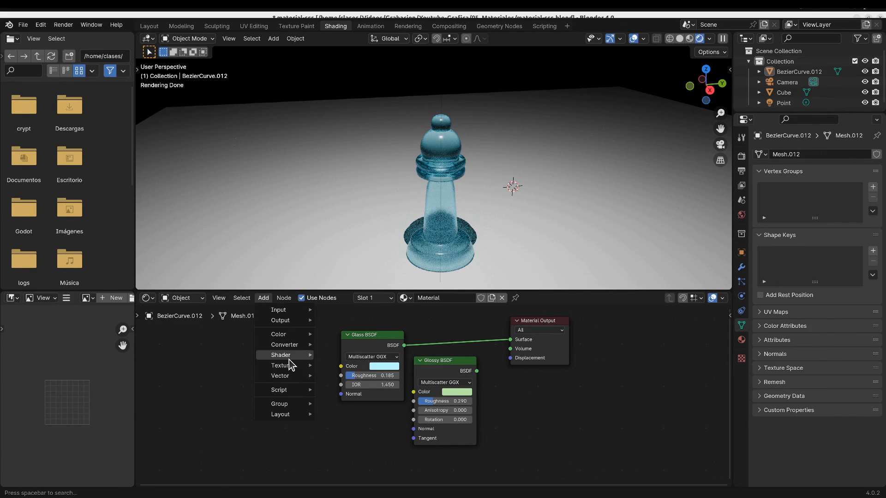
pyautogui.moveTo(289, 358)
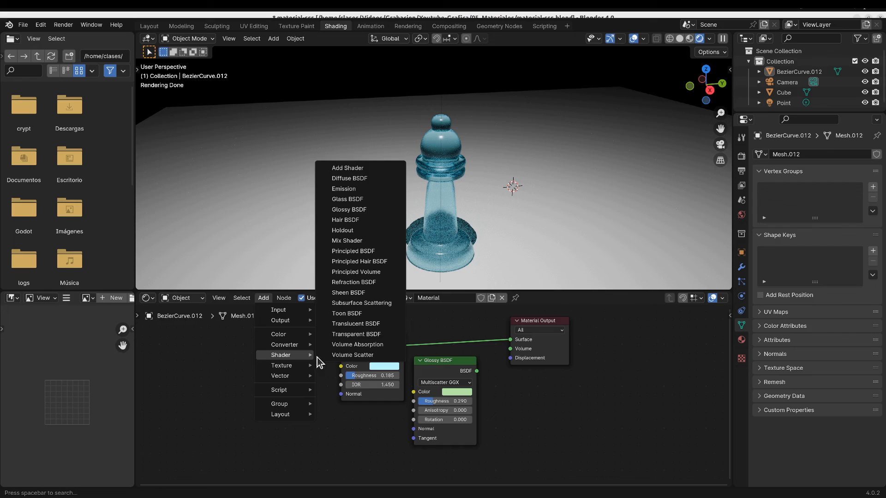
pyautogui.click(352, 241)
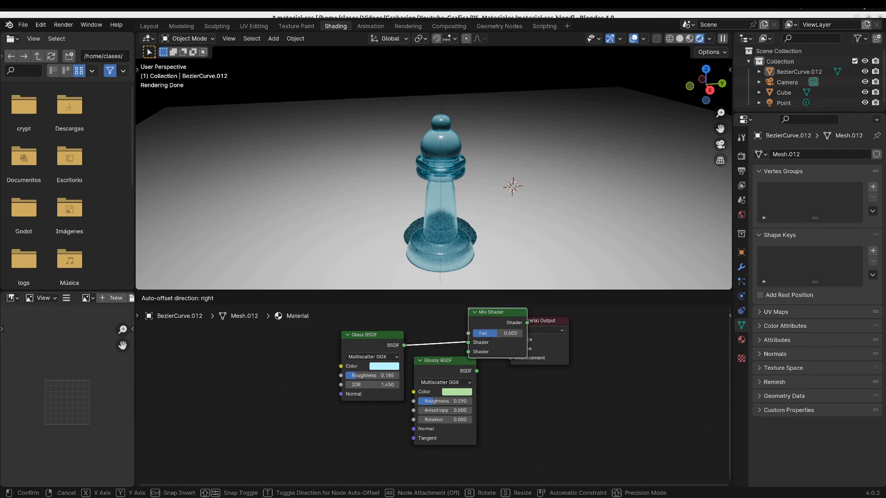
pyautogui.click(485, 312)
pyautogui.moveTo(477, 371); pyautogui.dragTo(297, 375)
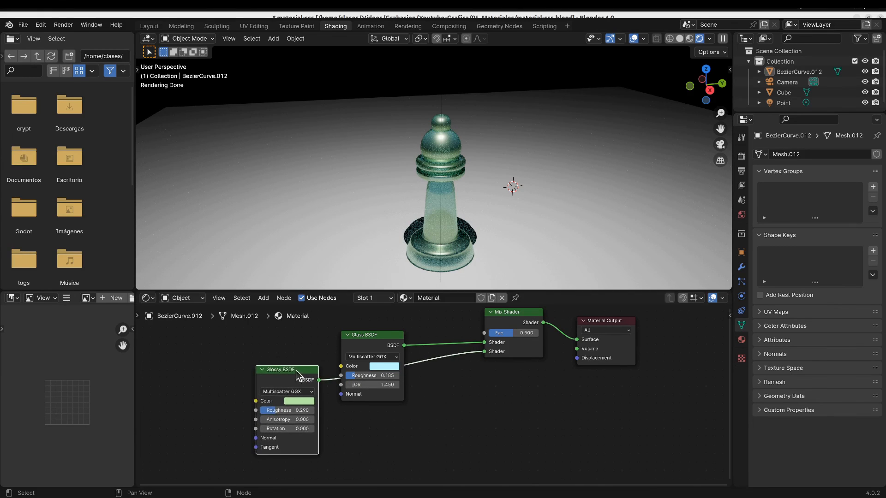
pyautogui.moveTo(513, 333)
pyautogui.mouseDown()
pyautogui.moveTo(504, 333)
pyautogui.moveTo(527, 332)
pyautogui.mouseUp()
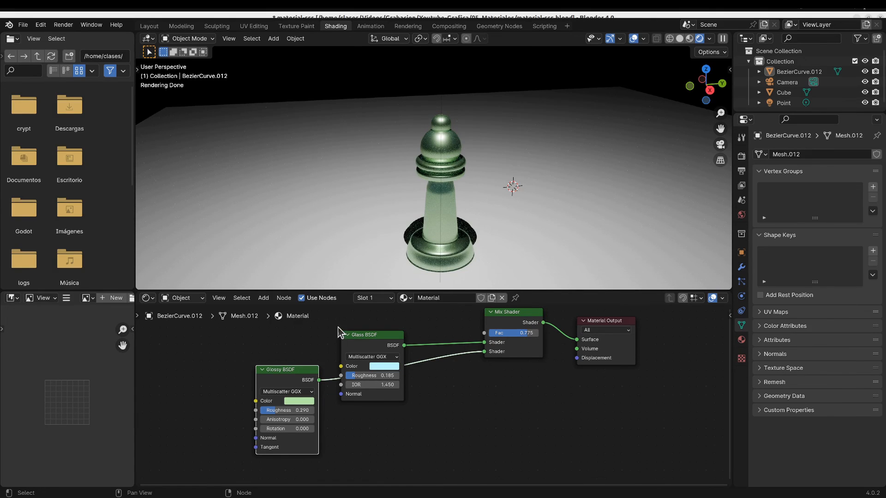
# - Add an RGB node set to green and connect it to the Color inputs of both the Glass BSDF and the Glossy BSDF
pyautogui.click(263, 298)
pyautogui.moveTo(279, 310)
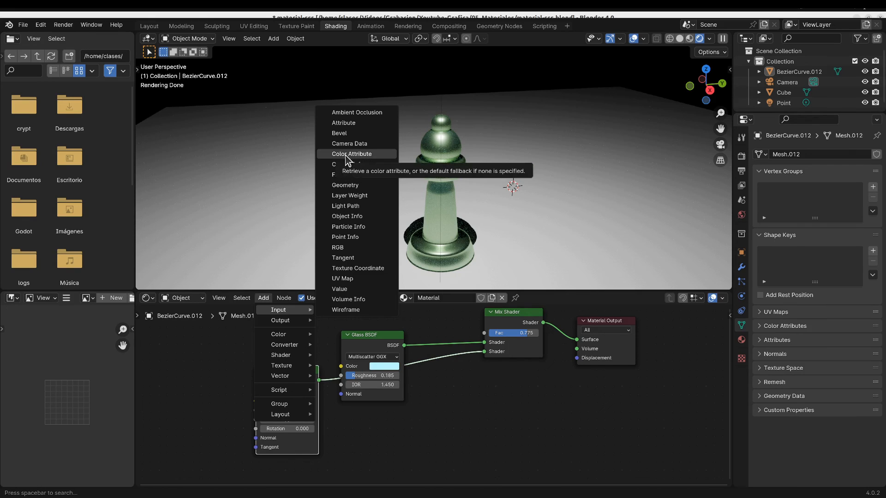
pyautogui.click(356, 251)
pyautogui.click(183, 371)
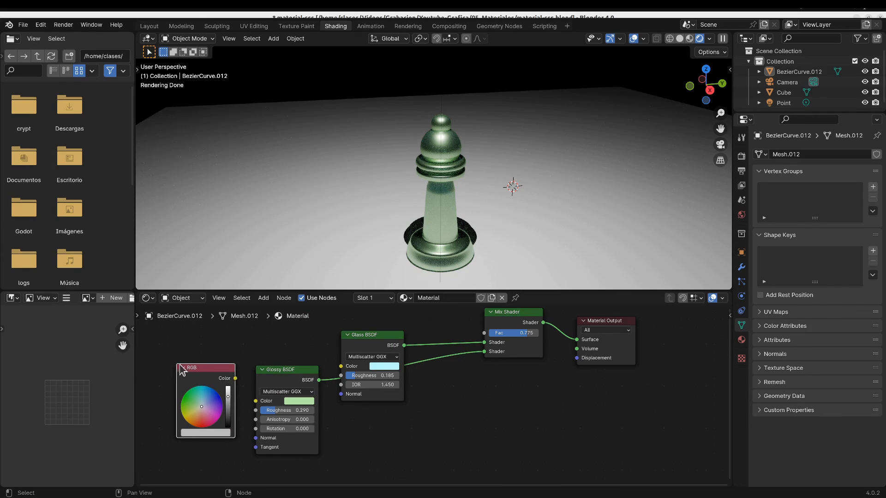
pyautogui.moveTo(236, 379); pyautogui.dragTo(341, 367)
pyautogui.click(202, 403)
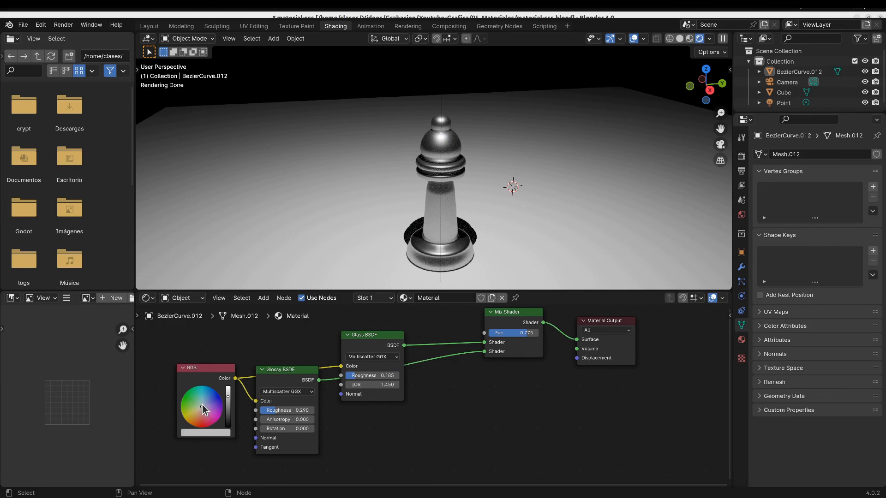
pyautogui.moveTo(201, 403); pyautogui.dragTo(195, 402)
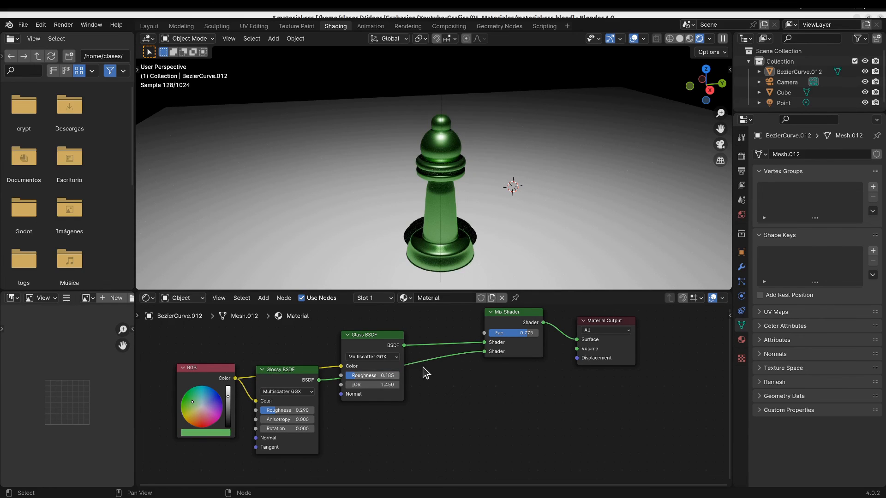
# - Set the Mix Shader's Fac to 0.200 so the Glass BSDF dominates on the bishop
pyautogui.moveTo(513, 331); pyautogui.dragTo(487, 330)
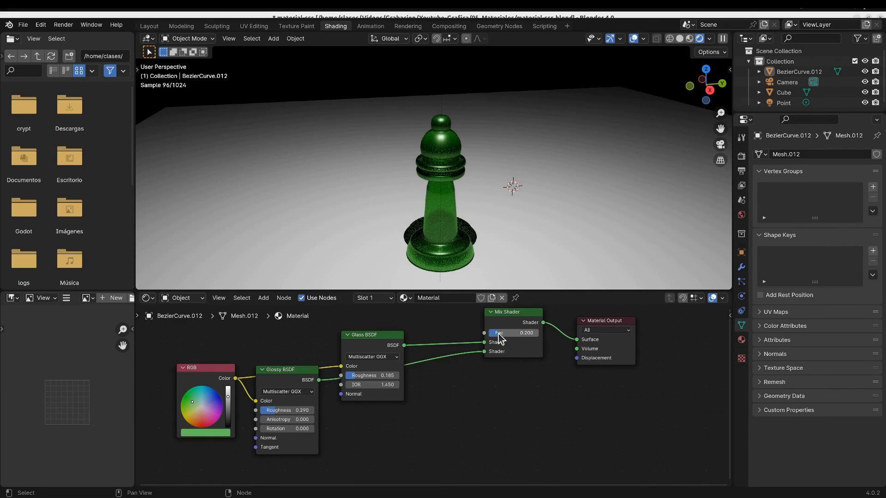
pyautogui.moveTo(373, 243); pyautogui.dragTo(424, 242, button='middle')
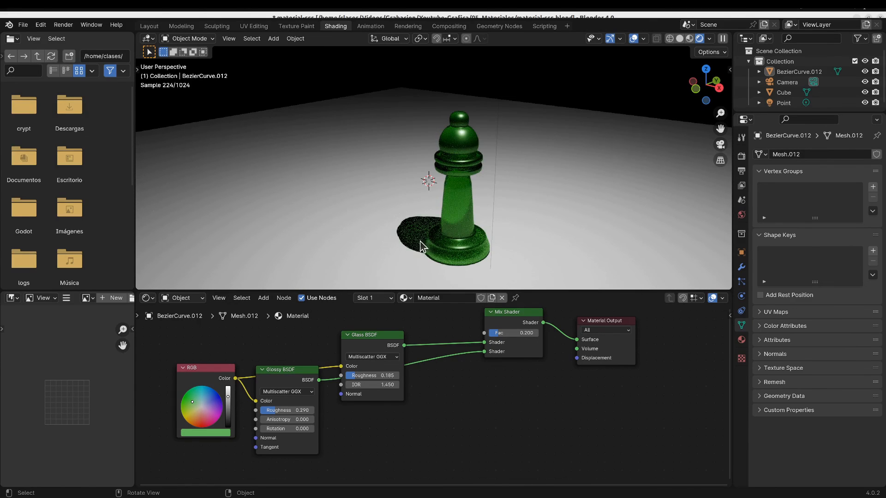